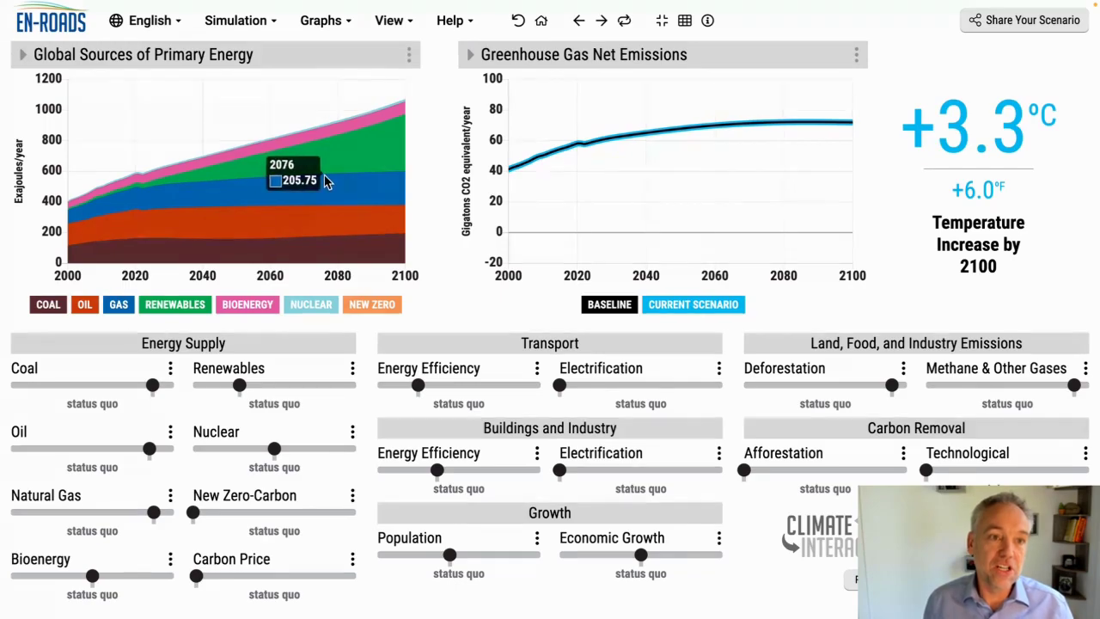
Replace the Global Sources of Primary Energy graph with the Deforestation graph from the Land, Forestry, and Food category.
click(264, 66)
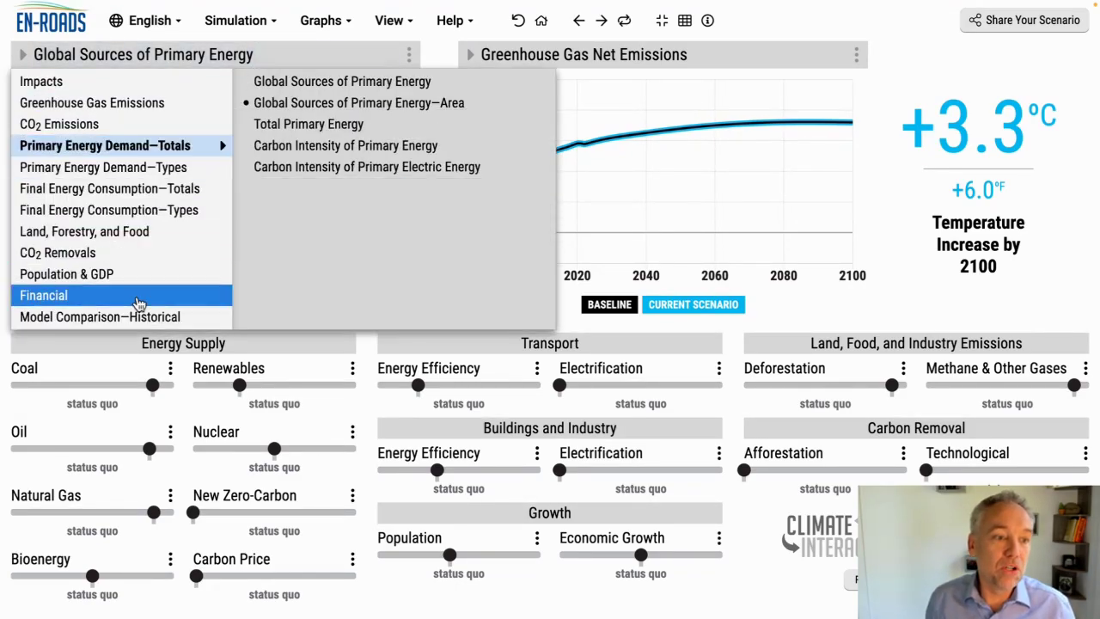
click(163, 238)
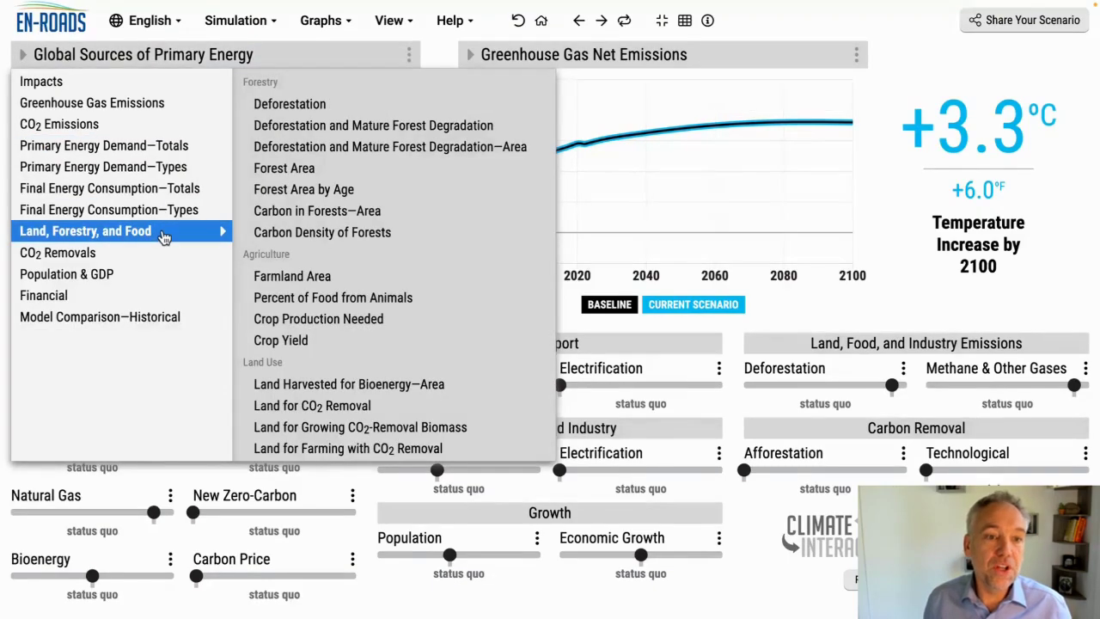
click(334, 108)
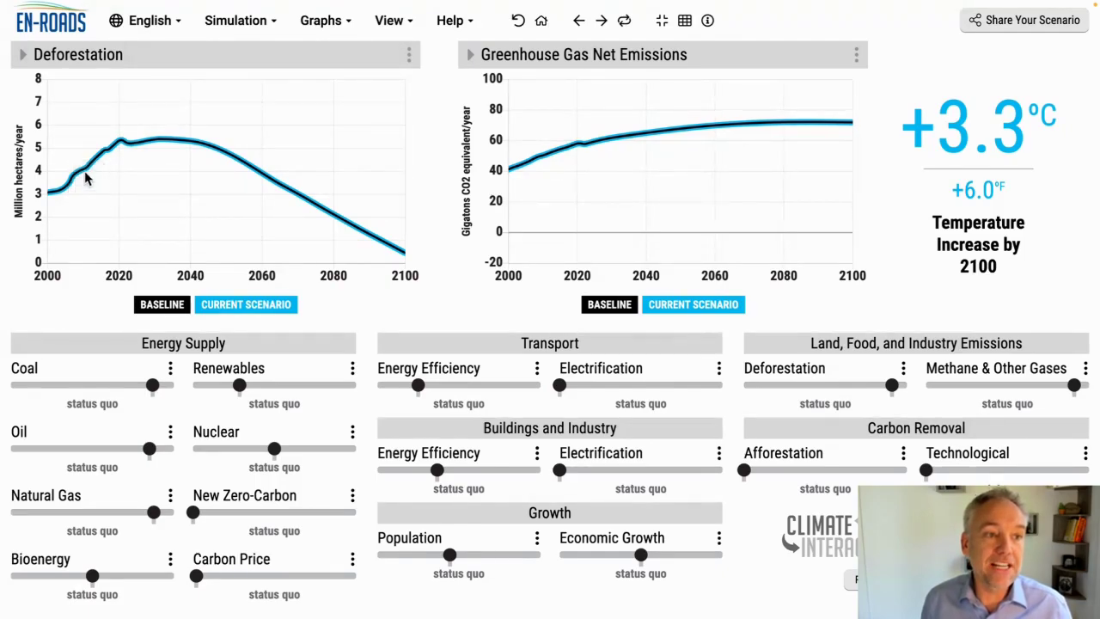
mouse_move(125, 146)
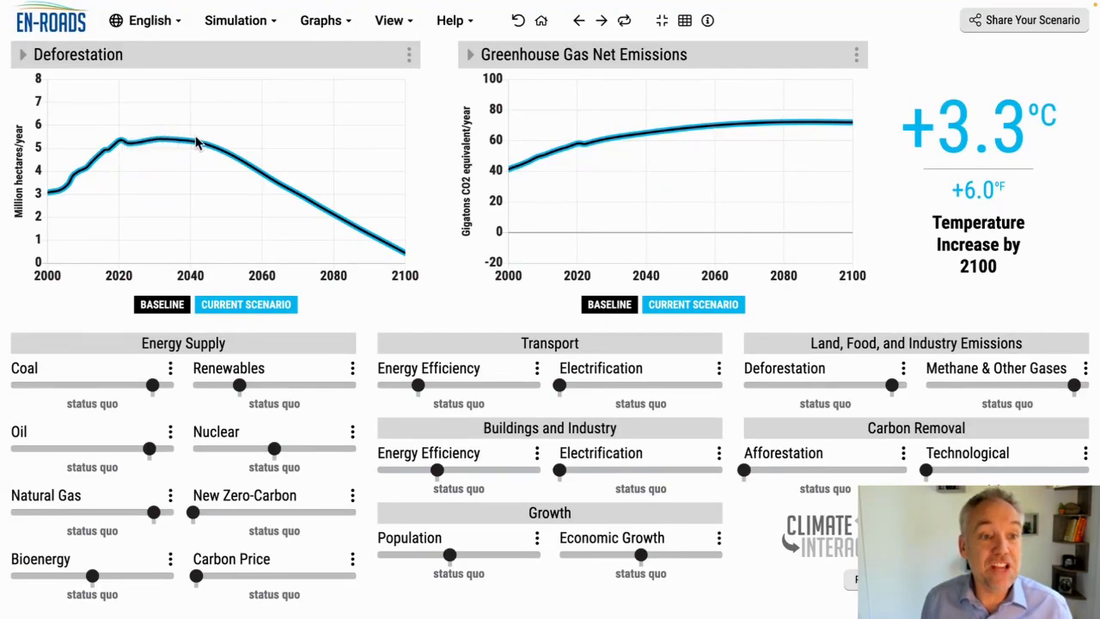
mouse_move(248, 172)
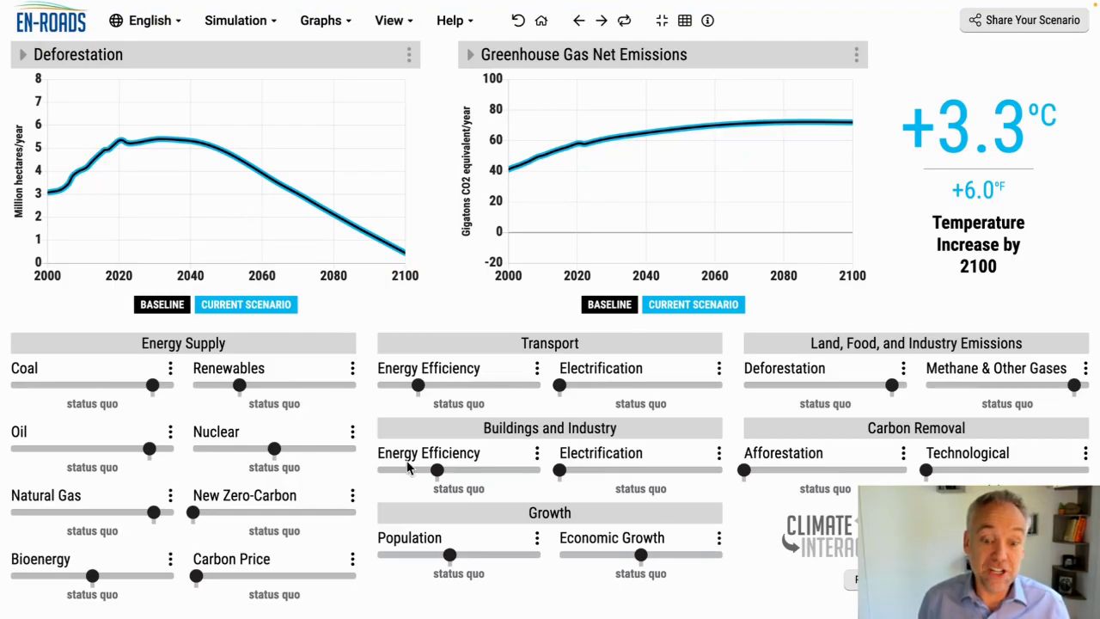
Test low and high population growth against the Deforestation graph, and return Population to status quo.
click(412, 555)
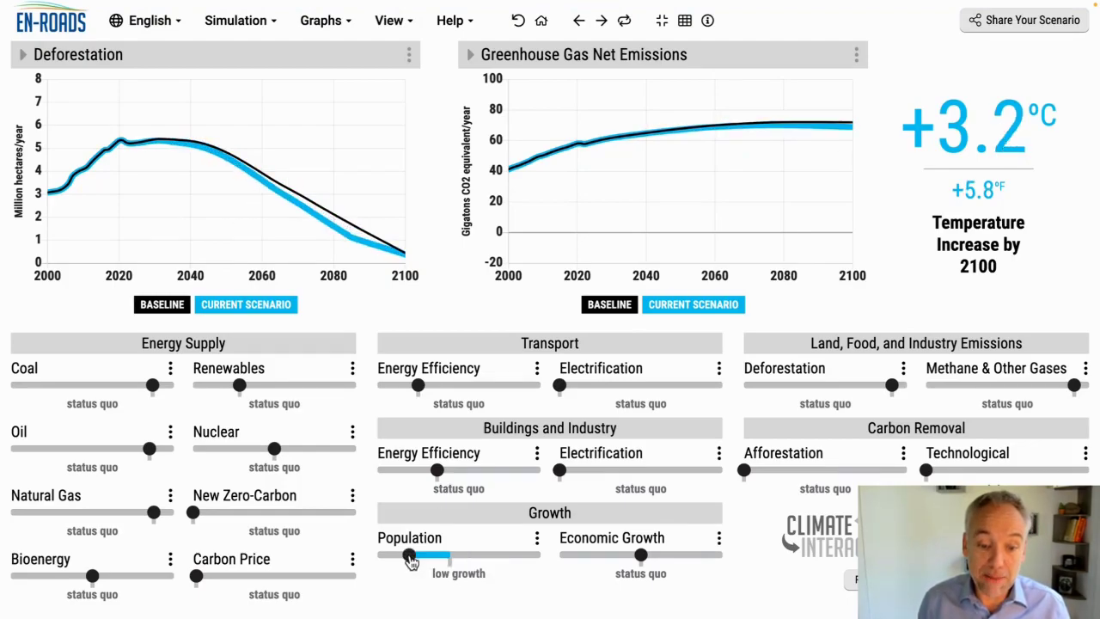
click(483, 555)
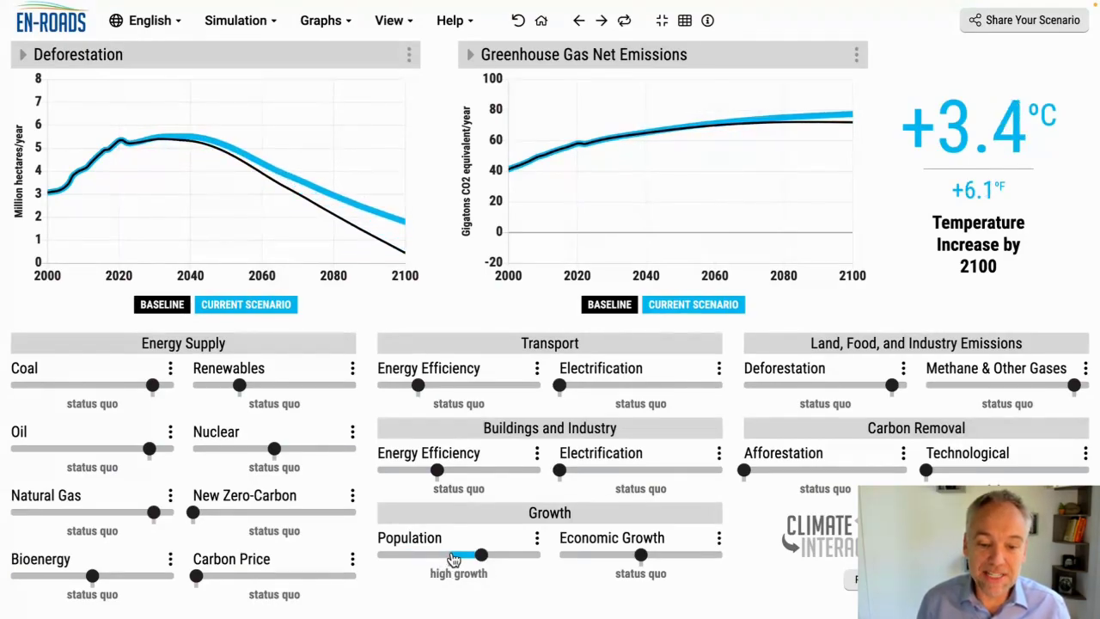
click(450, 555)
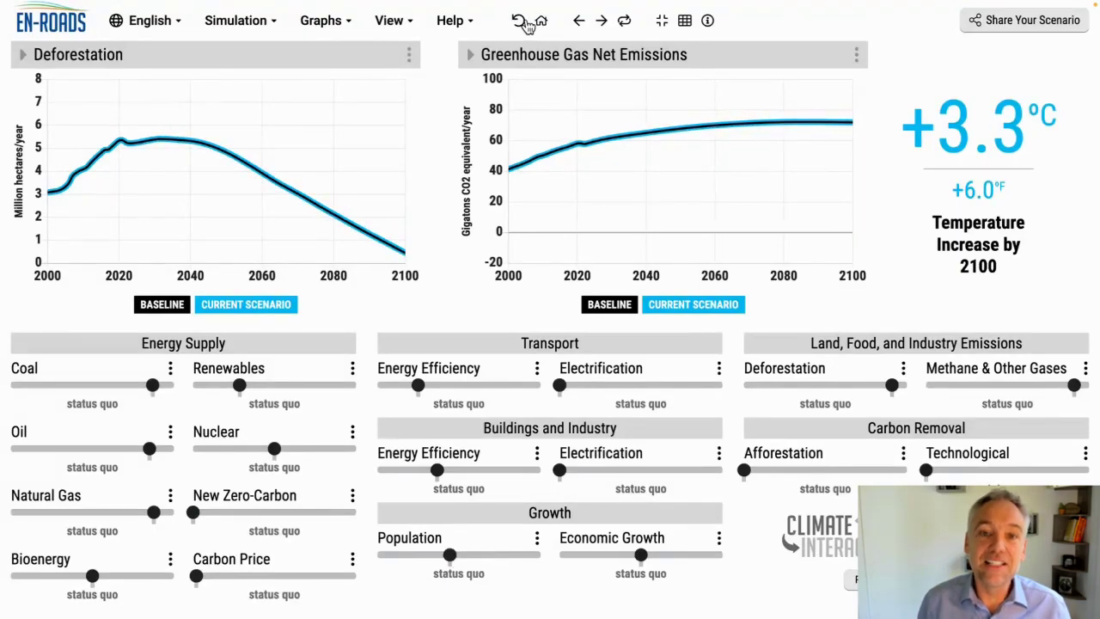
Replace the Greenhouse Gas Net Emissions graph with CO2 Net Emissions from Land Use.
click(590, 62)
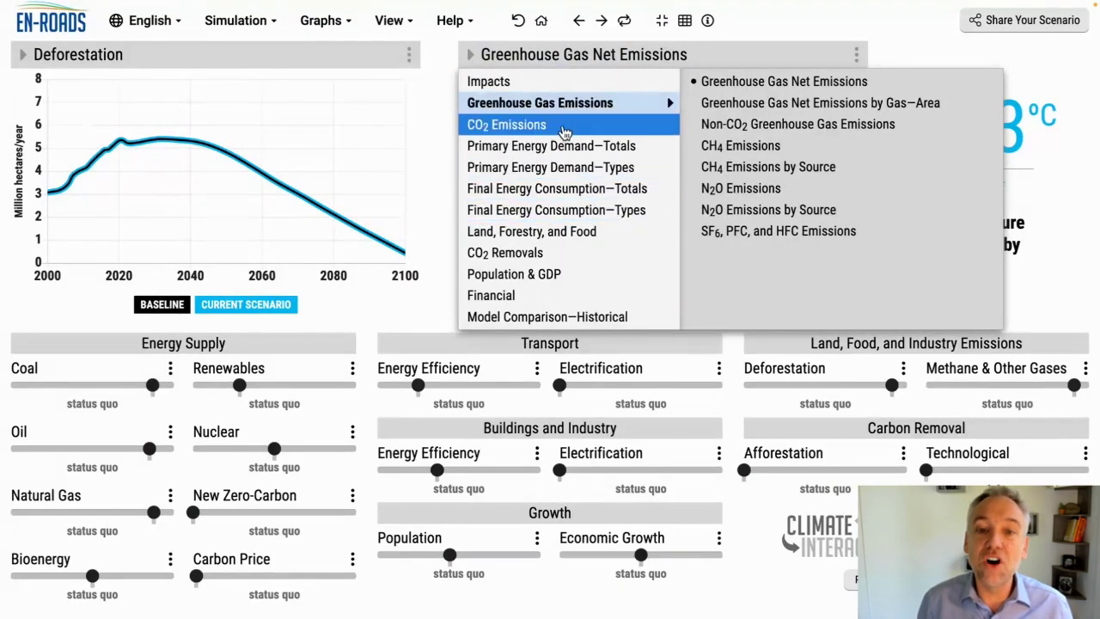
mouse_move(564, 129)
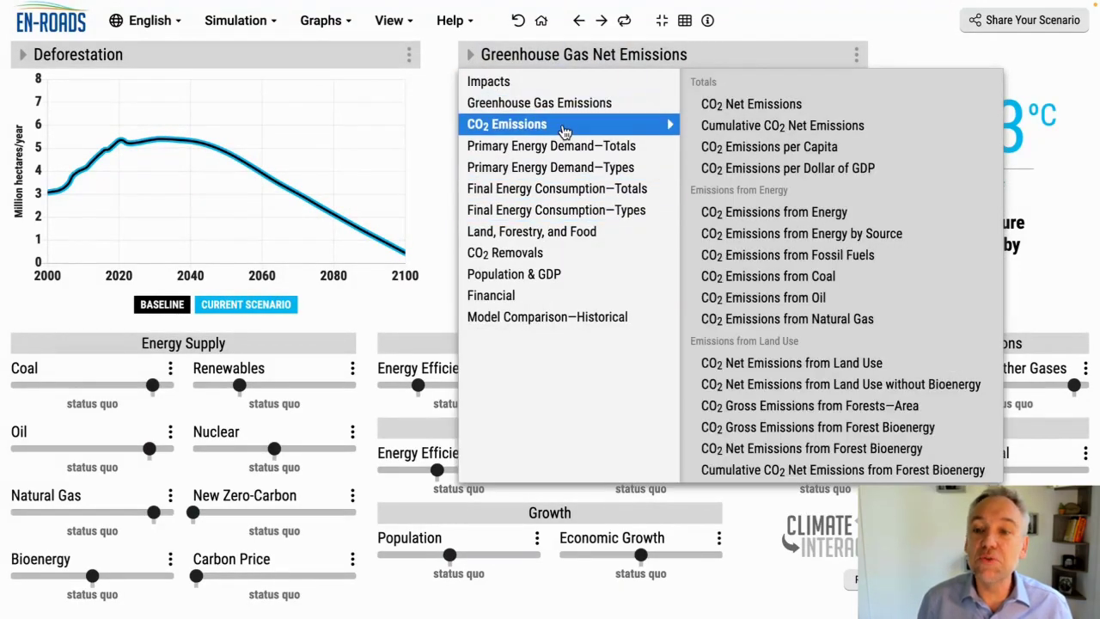
click(850, 373)
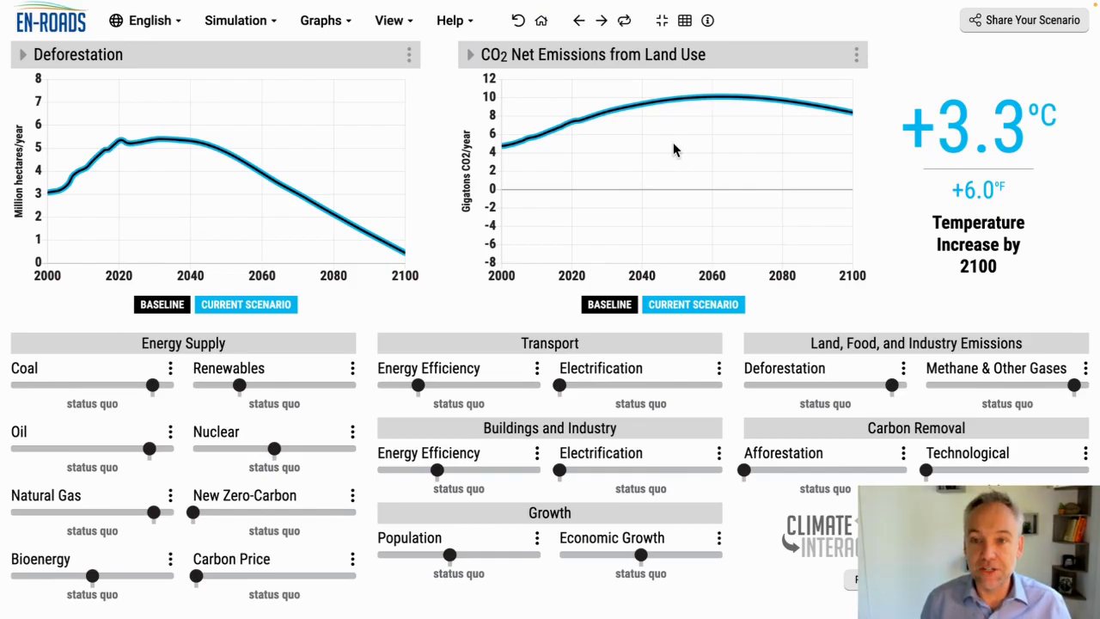
Open the advanced options of the Deforestation slider and enable its detailed settings.
click(904, 369)
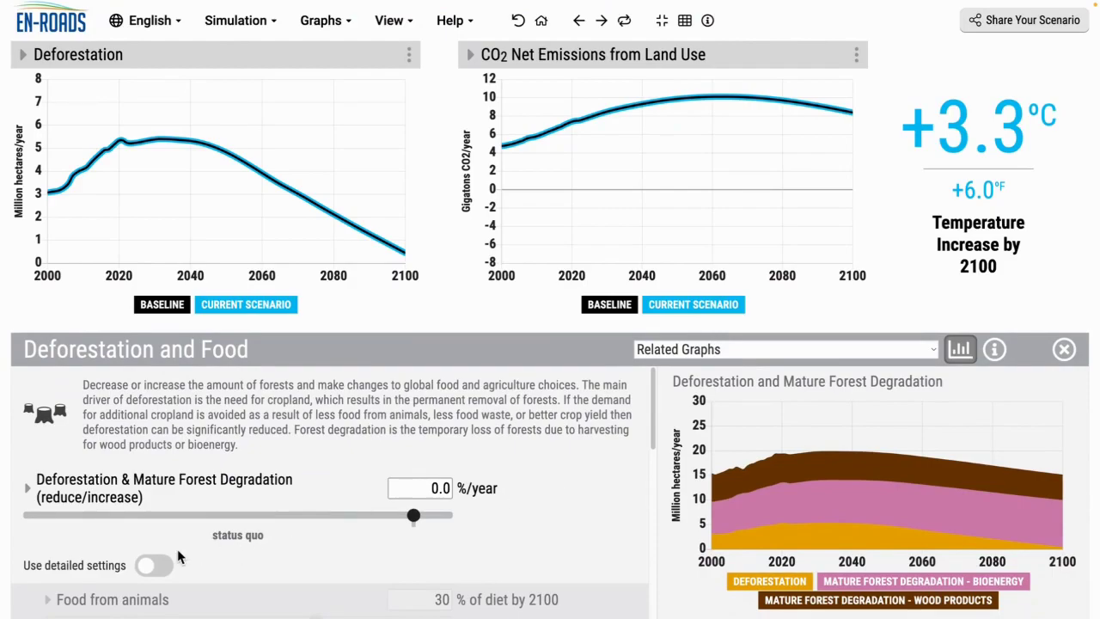
click(160, 565)
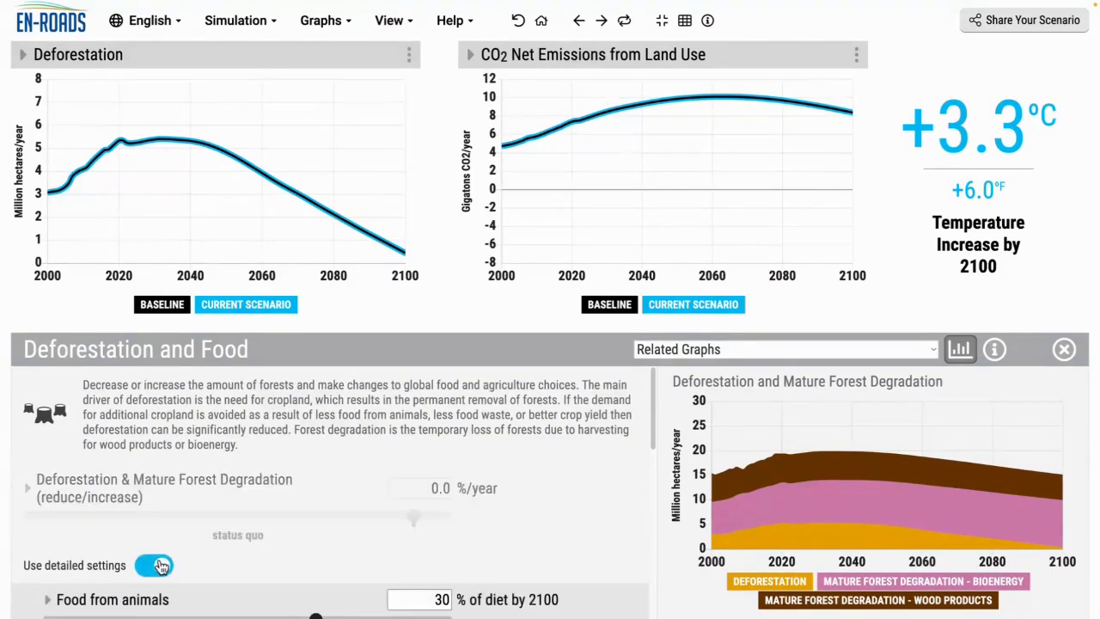
scroll(298, 515, down, 2)
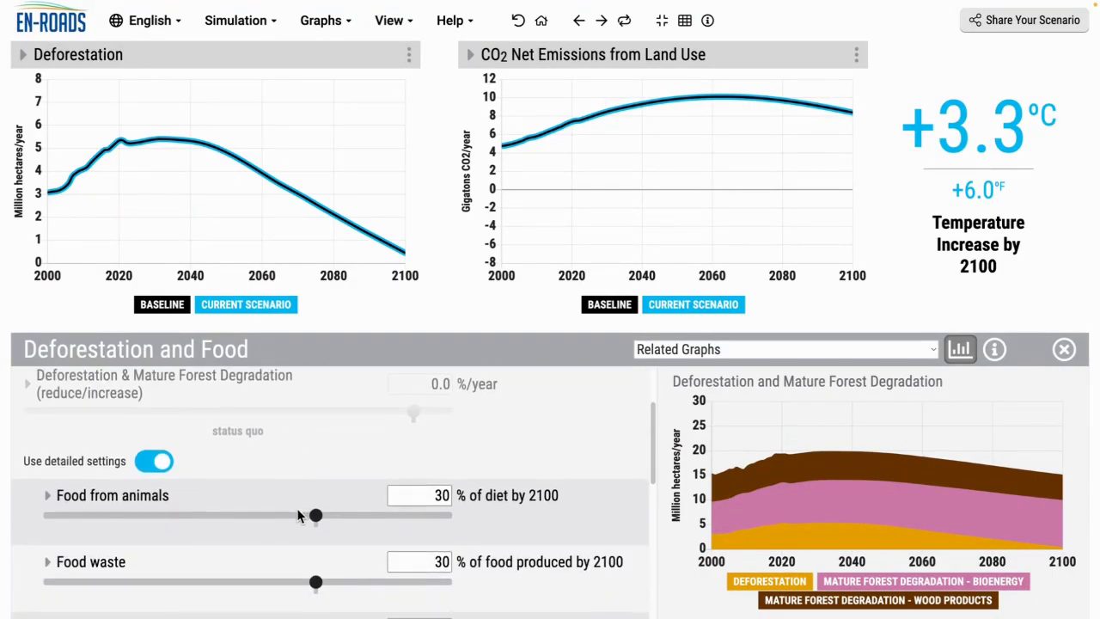
scroll(298, 509, down, 3)
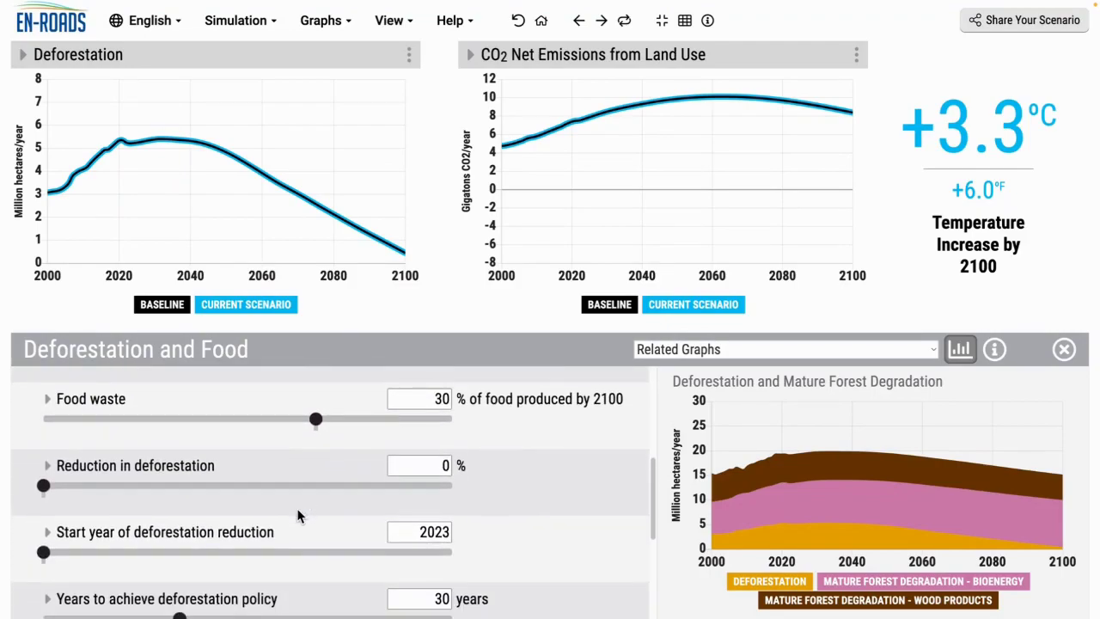
Read the description of Reduction in deforestation, set it to 77%, and replay the change on the graphs.
click(48, 457)
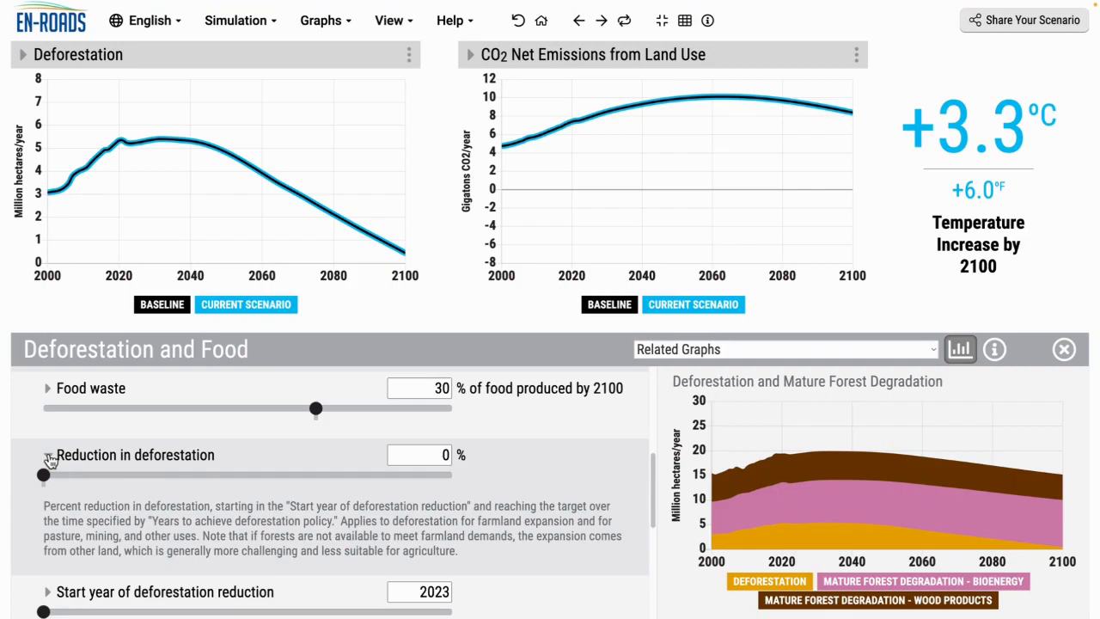
click(48, 457)
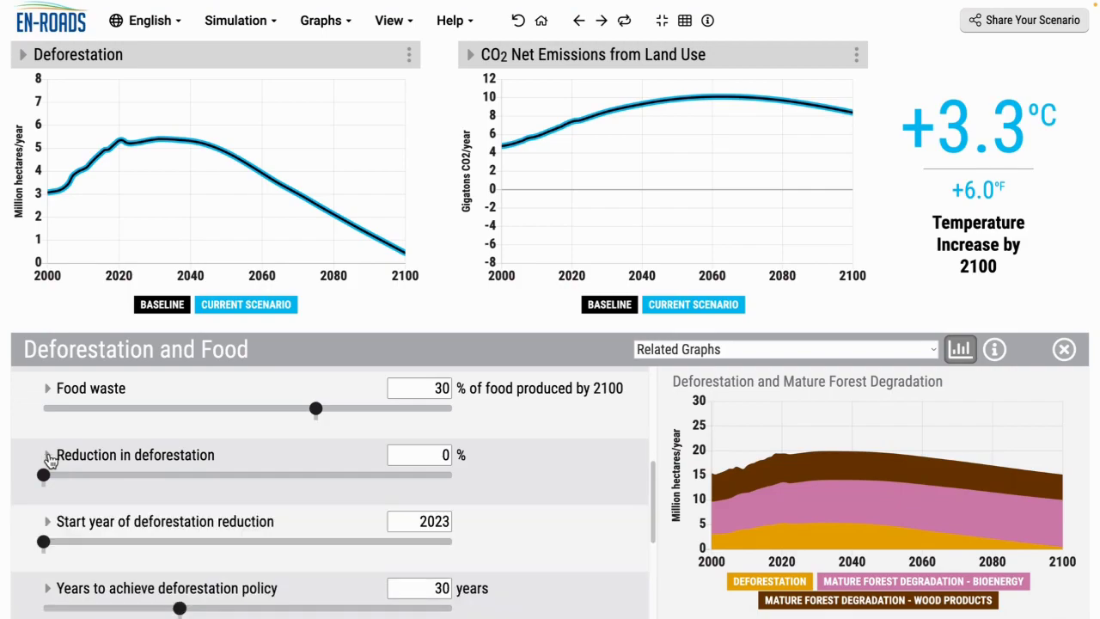
click(358, 479)
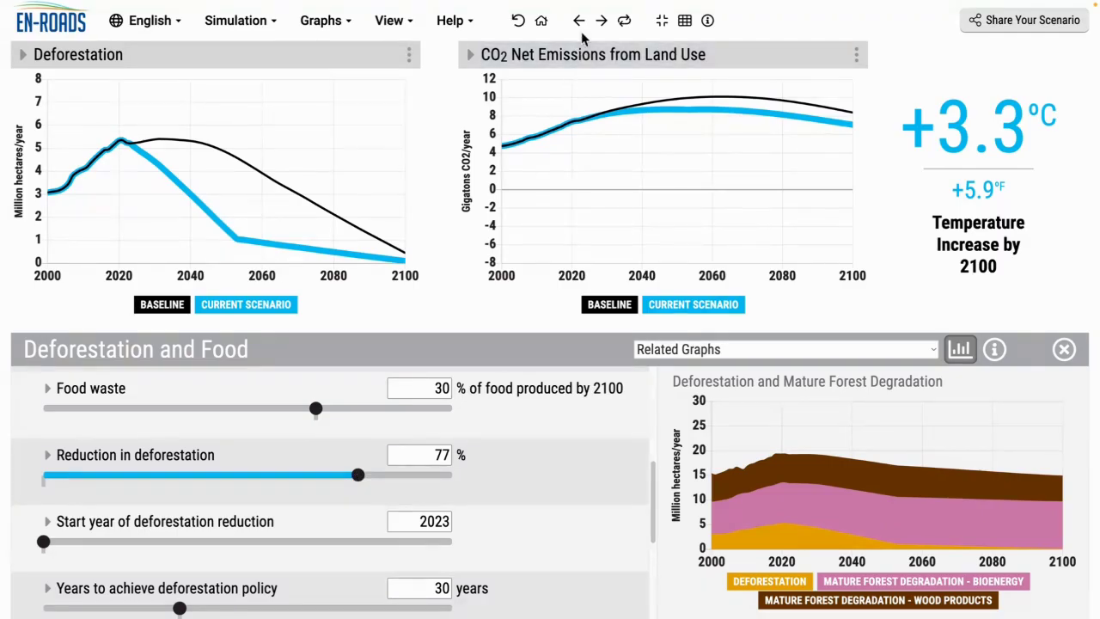
click(625, 21)
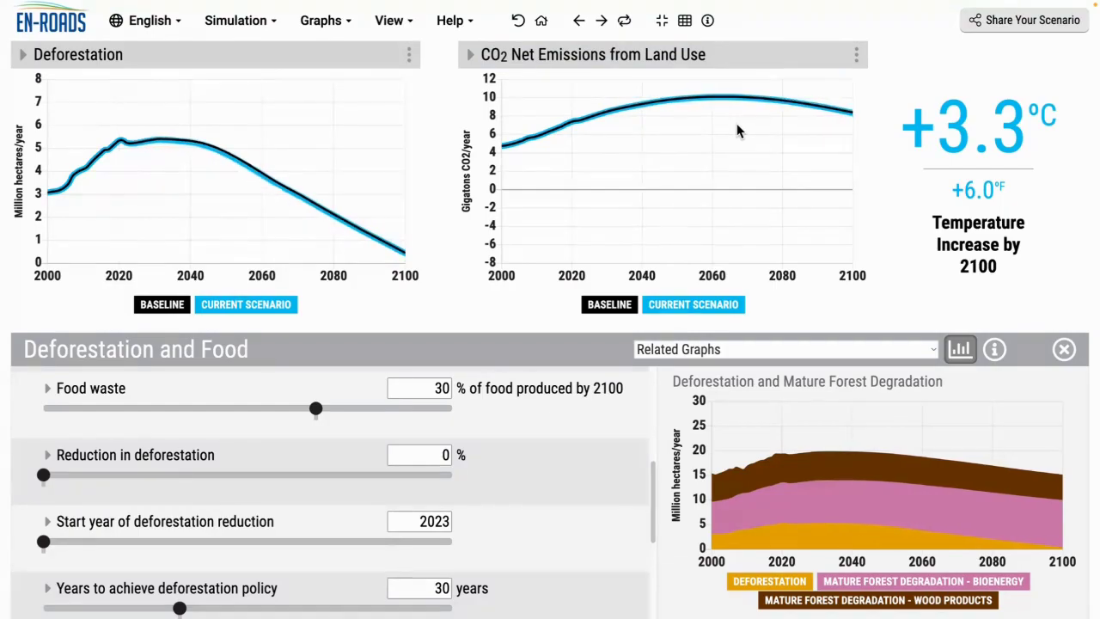
mouse_move(743, 118)
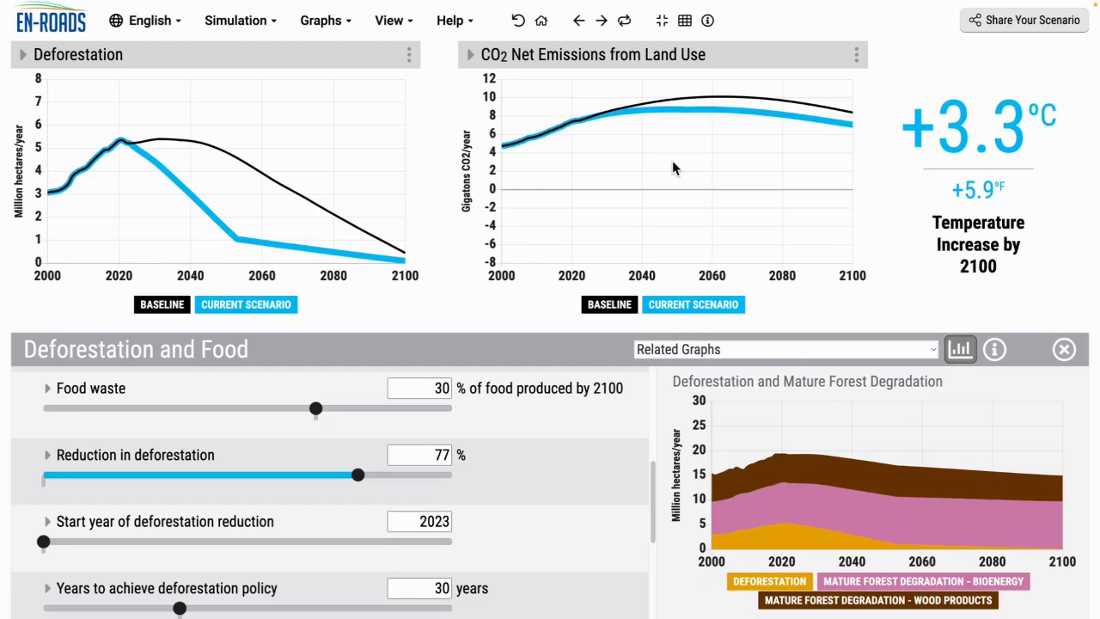
Show the Greenhouse Gas Net Emissions by Gas graph using the miniature graphs view, and replay the deforestation change.
click(684, 20)
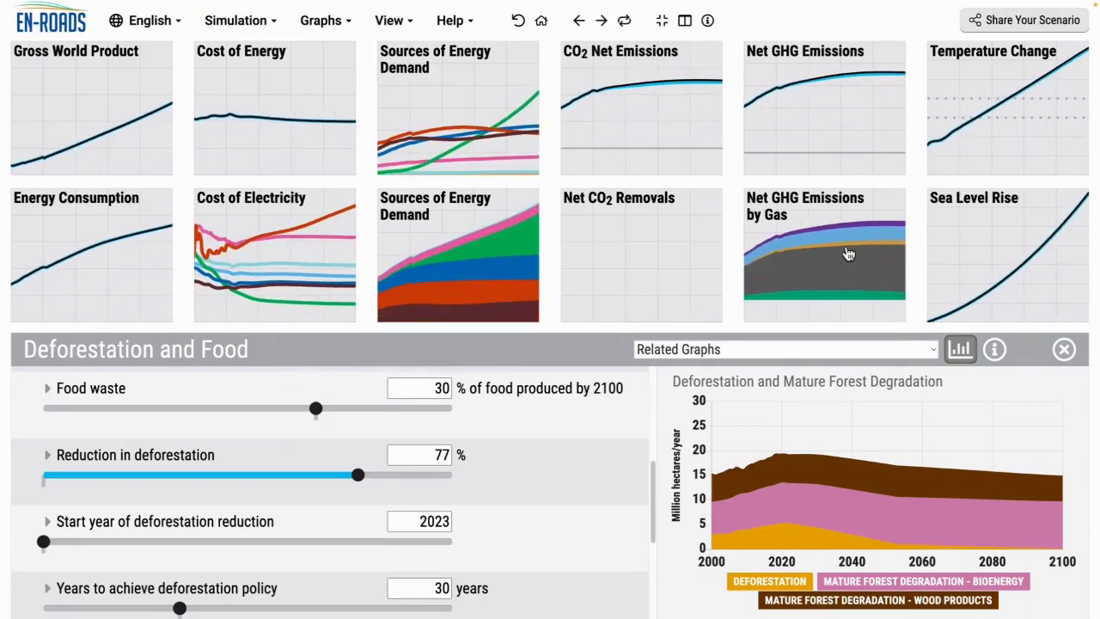
click(847, 246)
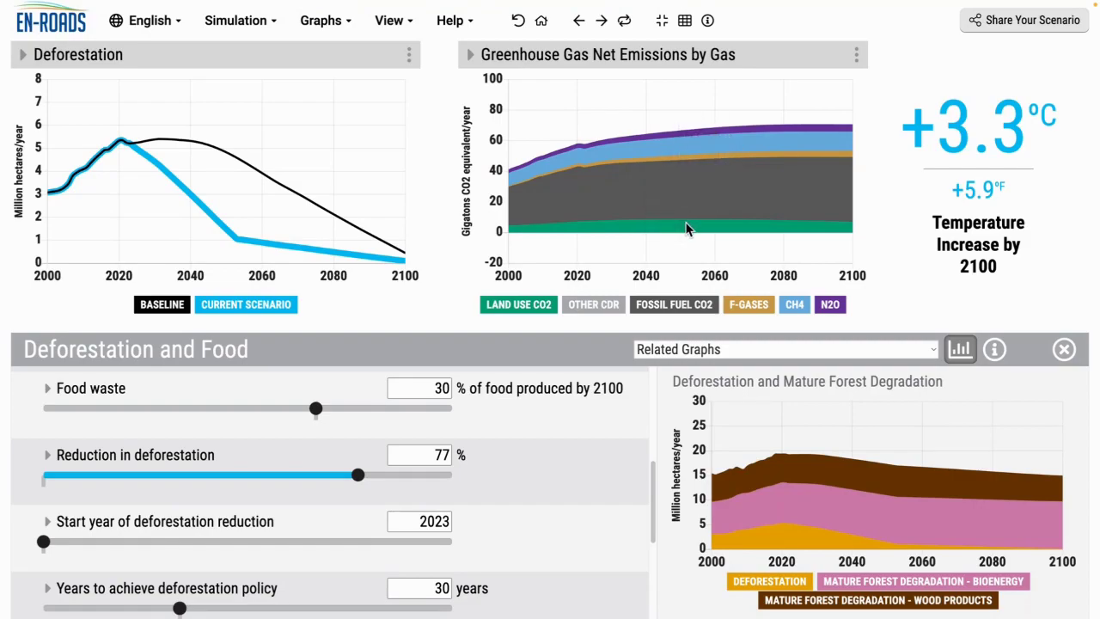
click(626, 23)
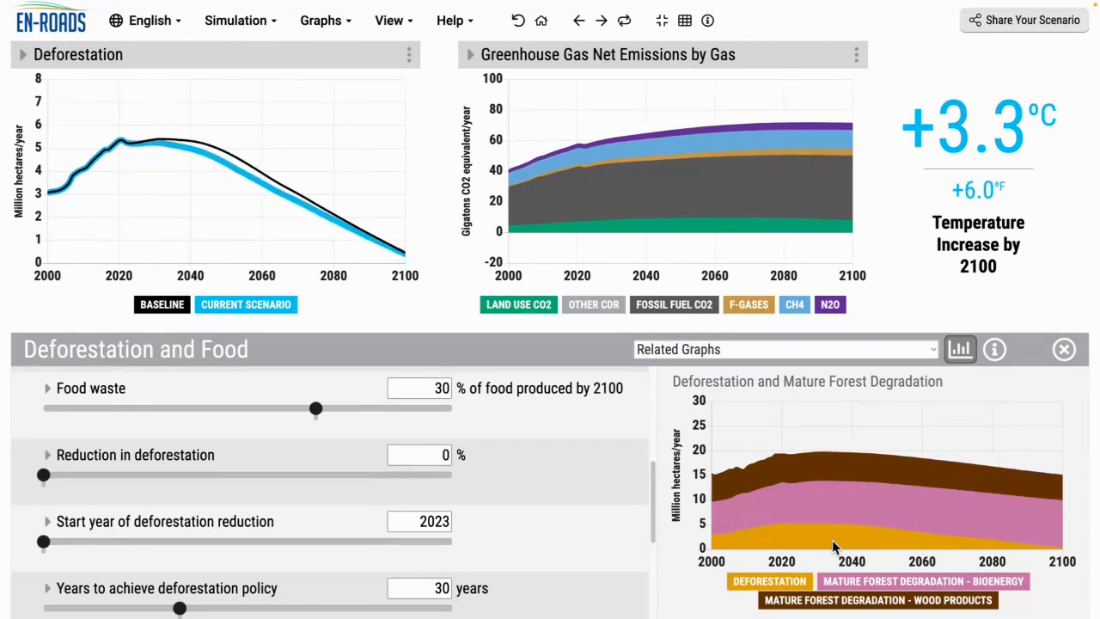
Switch the Greenhouse Gas Net Emissions by Gas graph to CO2 Removals from Land.
click(704, 57)
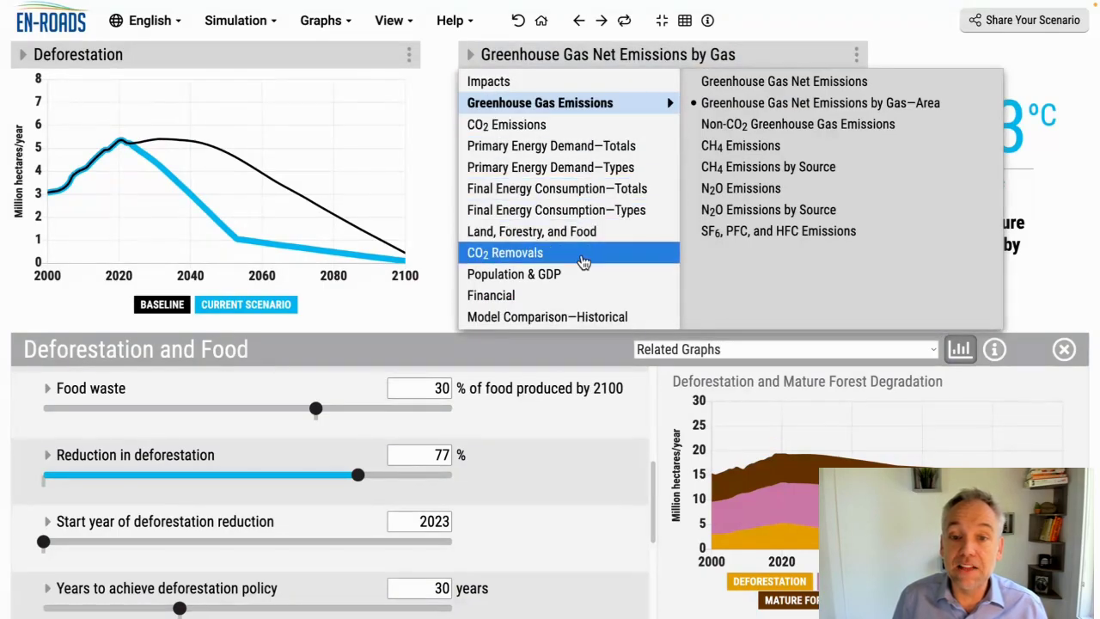
mouse_move(583, 261)
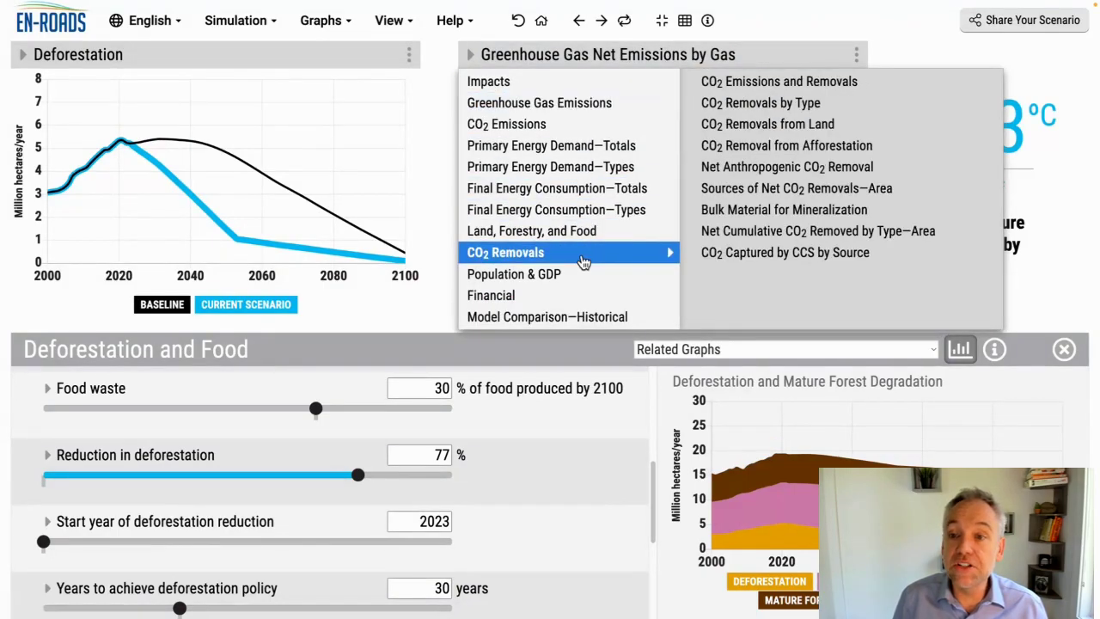
click(741, 129)
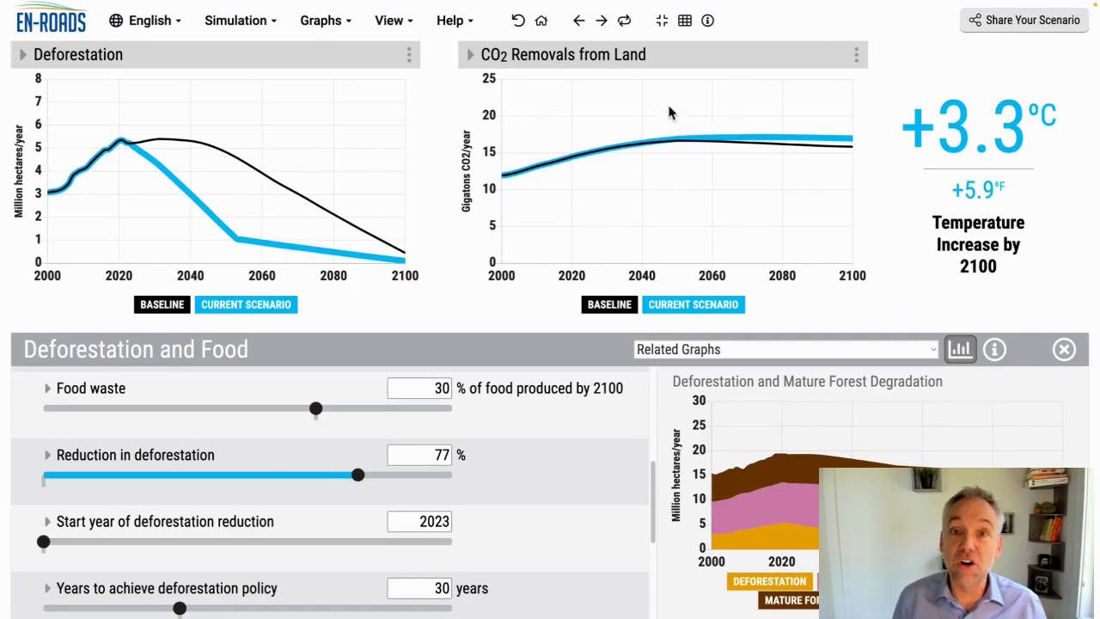
Replay the last change repeatedly to compare CO2 removals from land between the baseline and the current scenario.
click(625, 21)
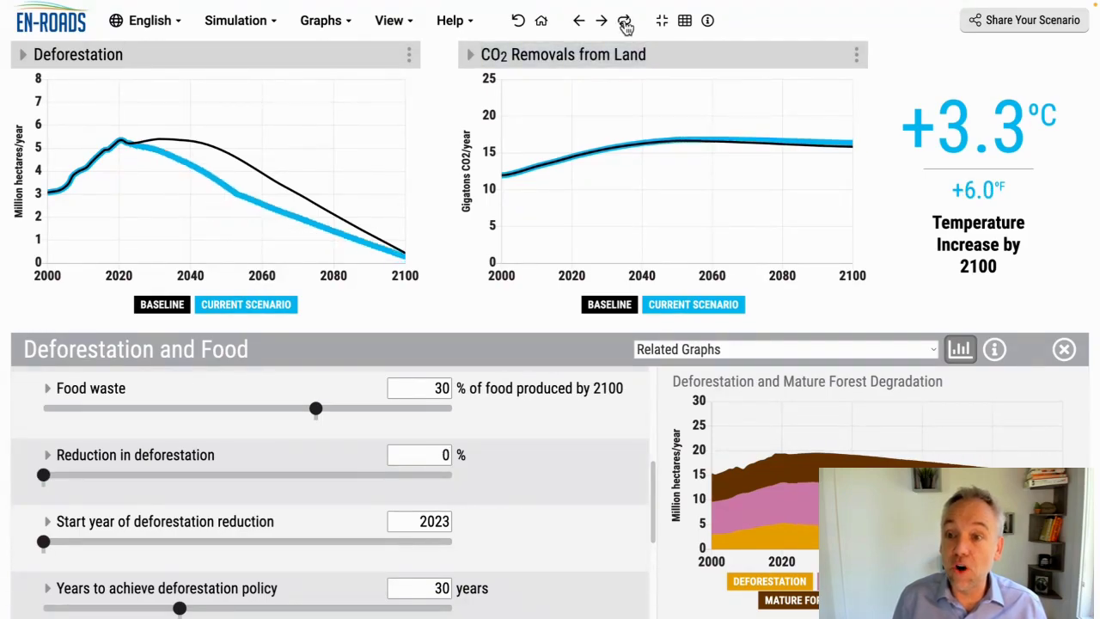
click(625, 24)
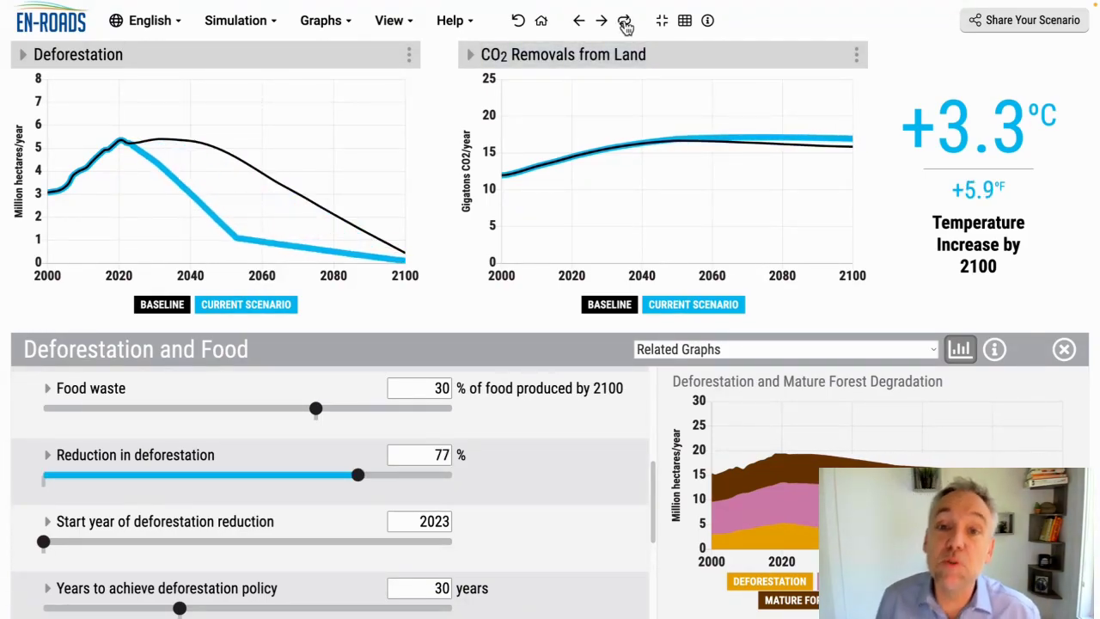
click(625, 24)
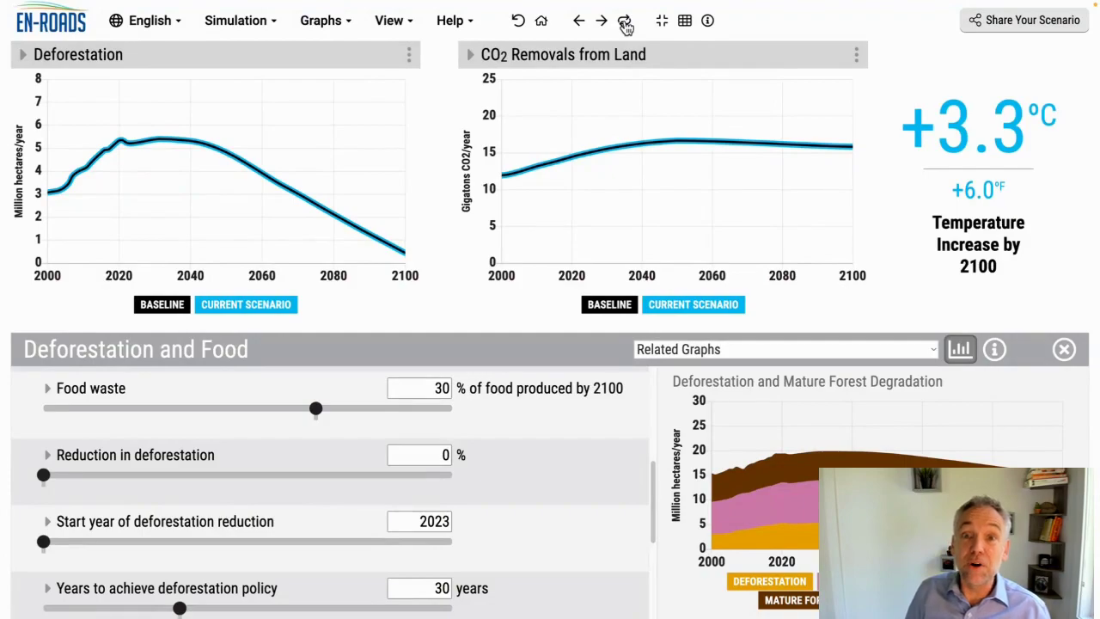
click(624, 23)
click(625, 24)
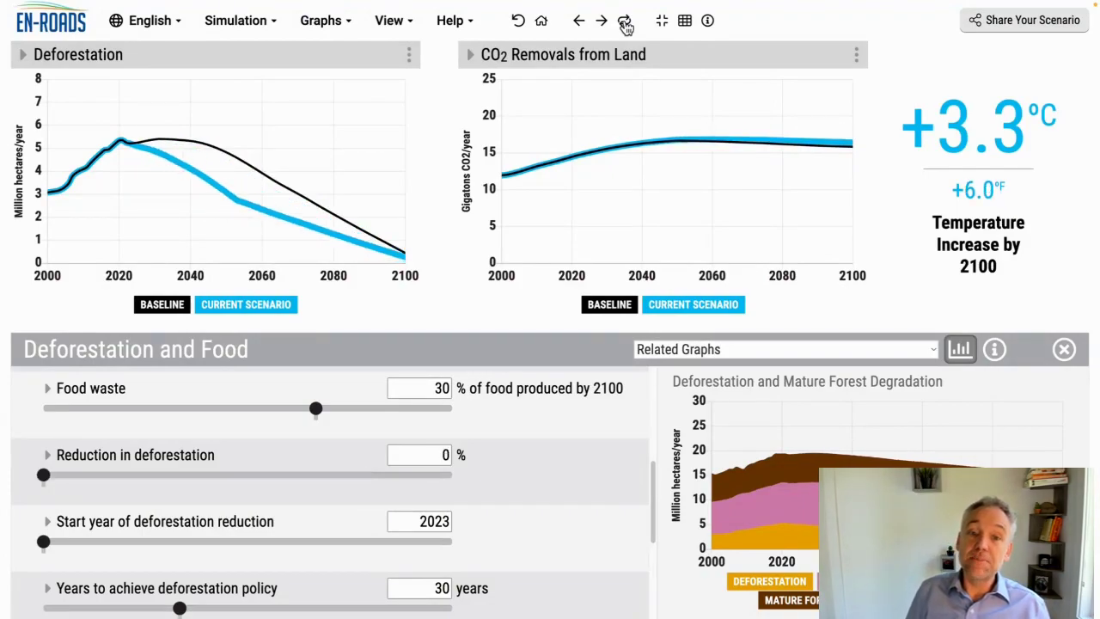
key(ctrl+y)
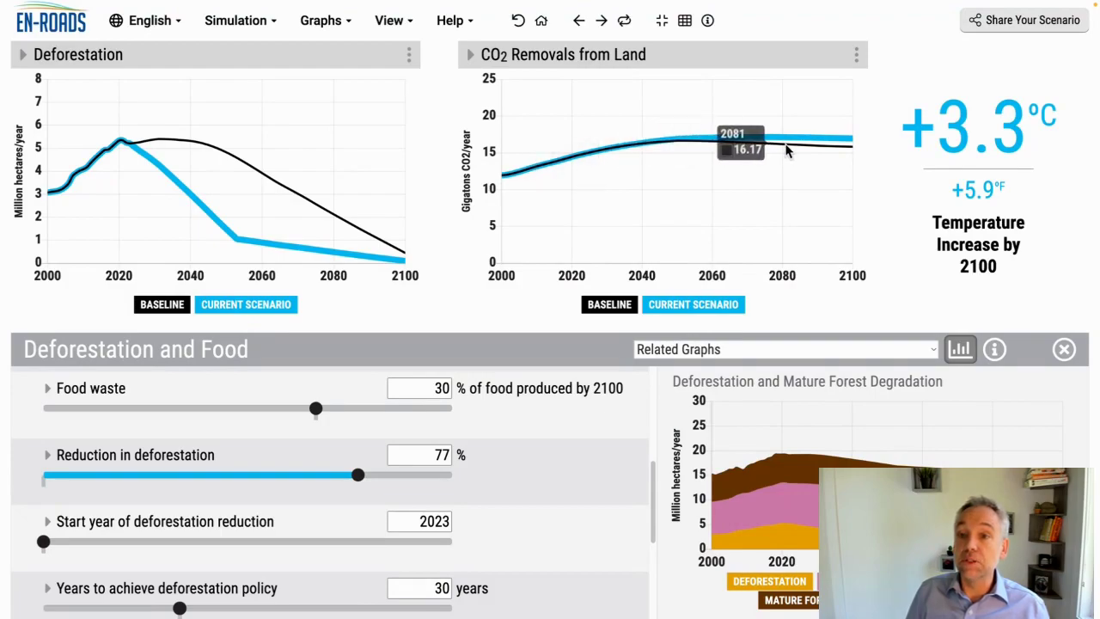
click(625, 24)
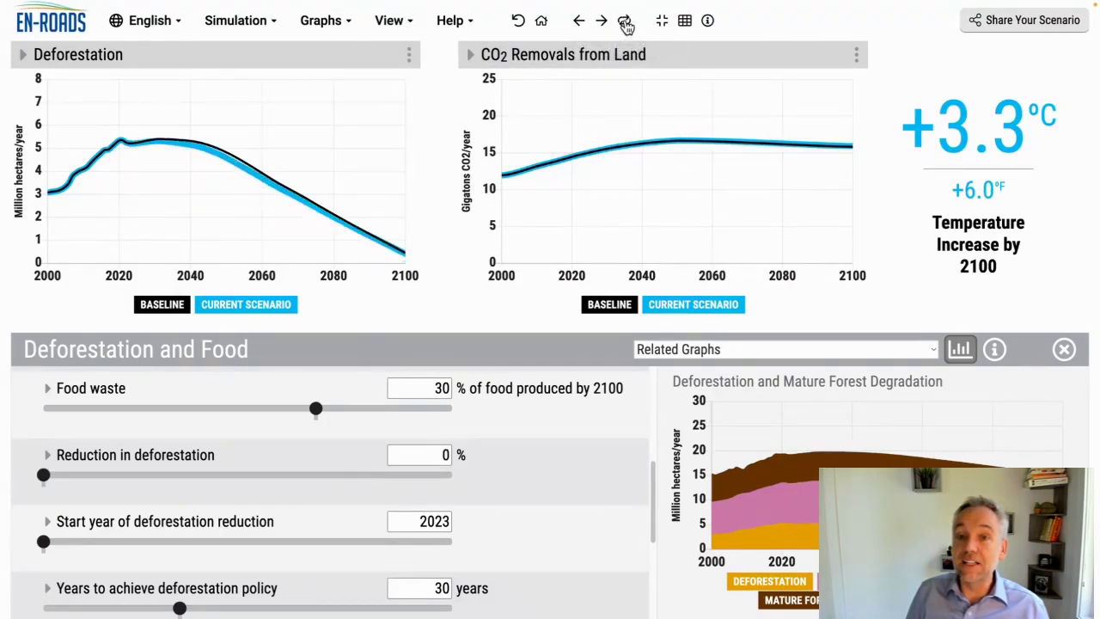
click(625, 23)
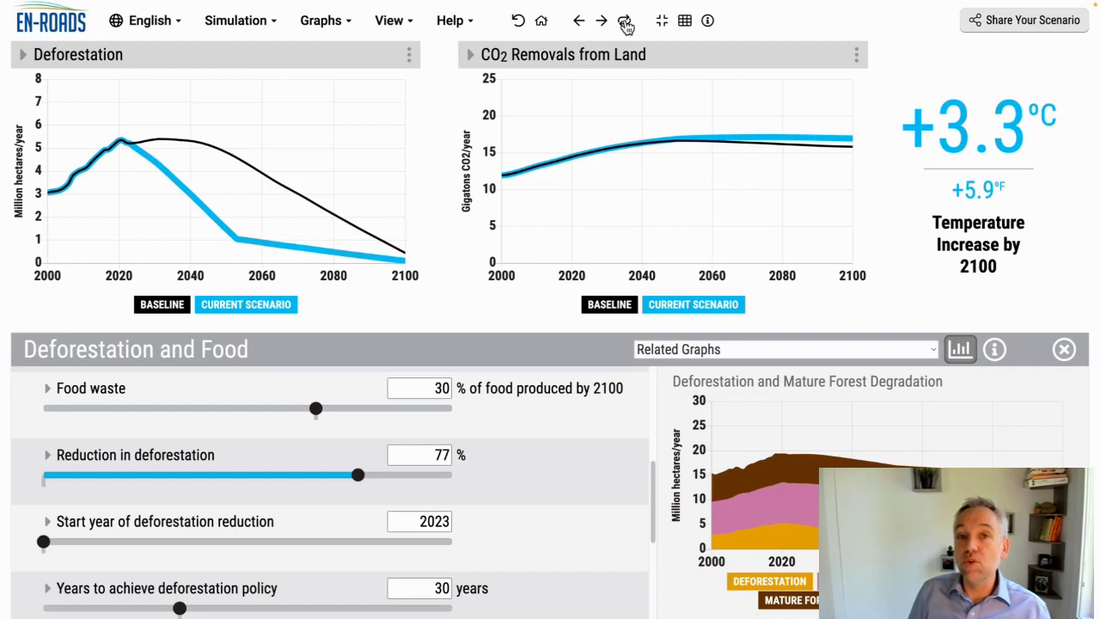
click(625, 23)
click(625, 24)
click(625, 23)
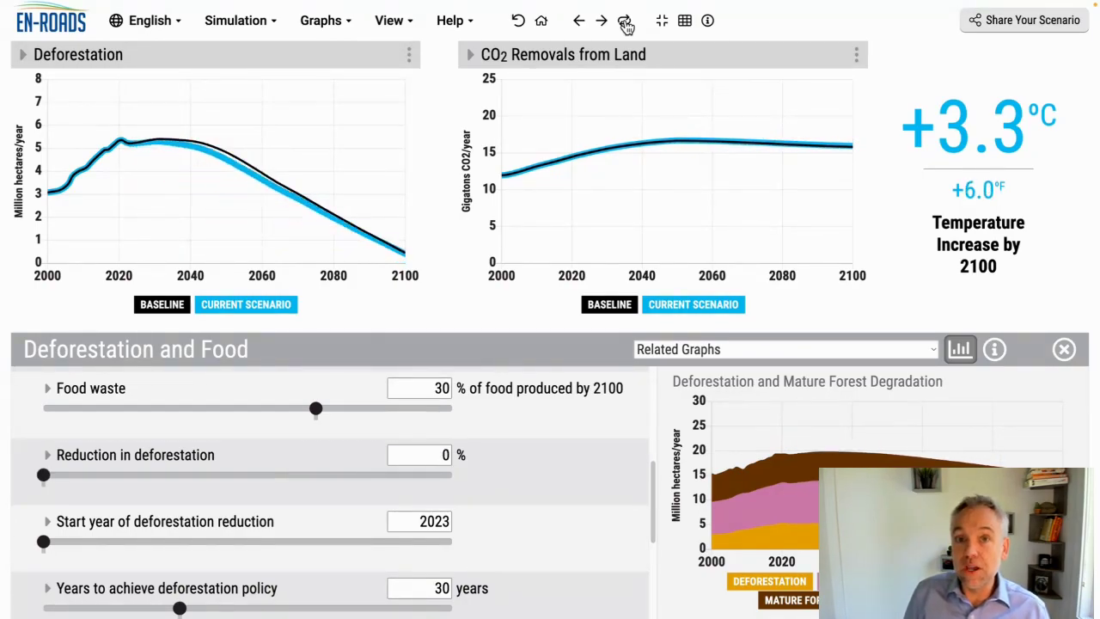
click(625, 24)
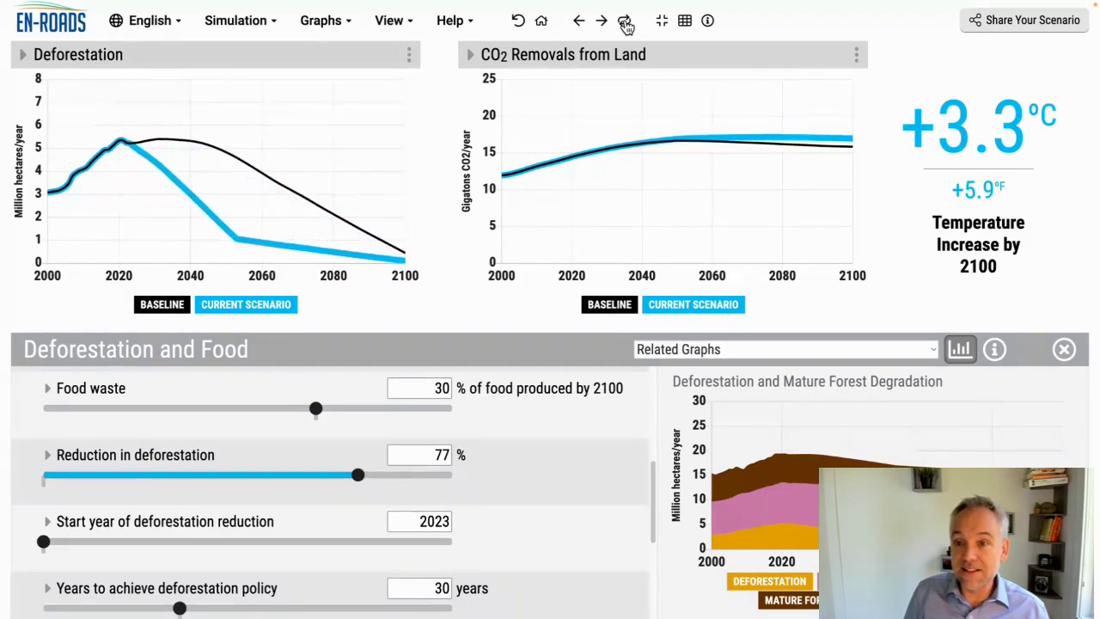
Toggle the 77% reduction in deforestation off and on to compare its effect on deforestation and CO2 removals from land.
click(625, 23)
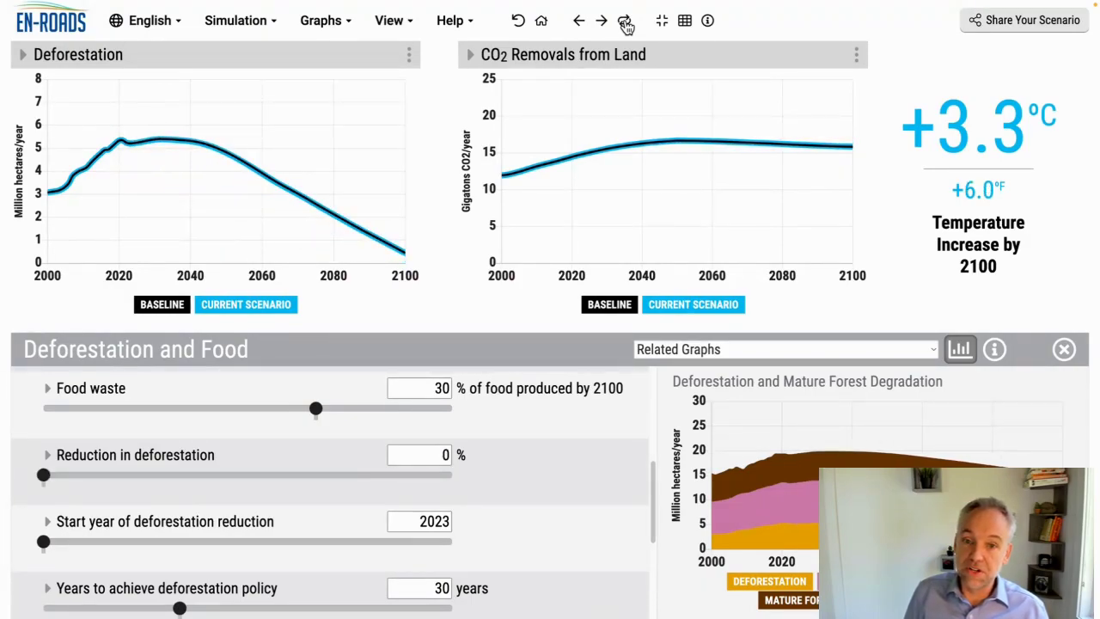
click(625, 23)
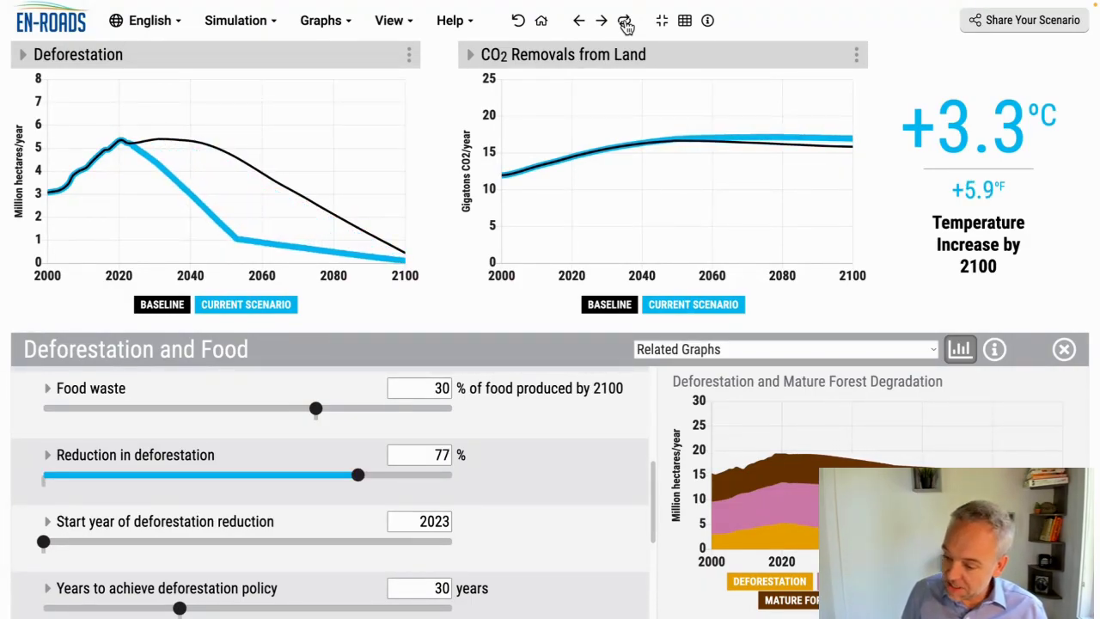
click(625, 23)
click(625, 23)
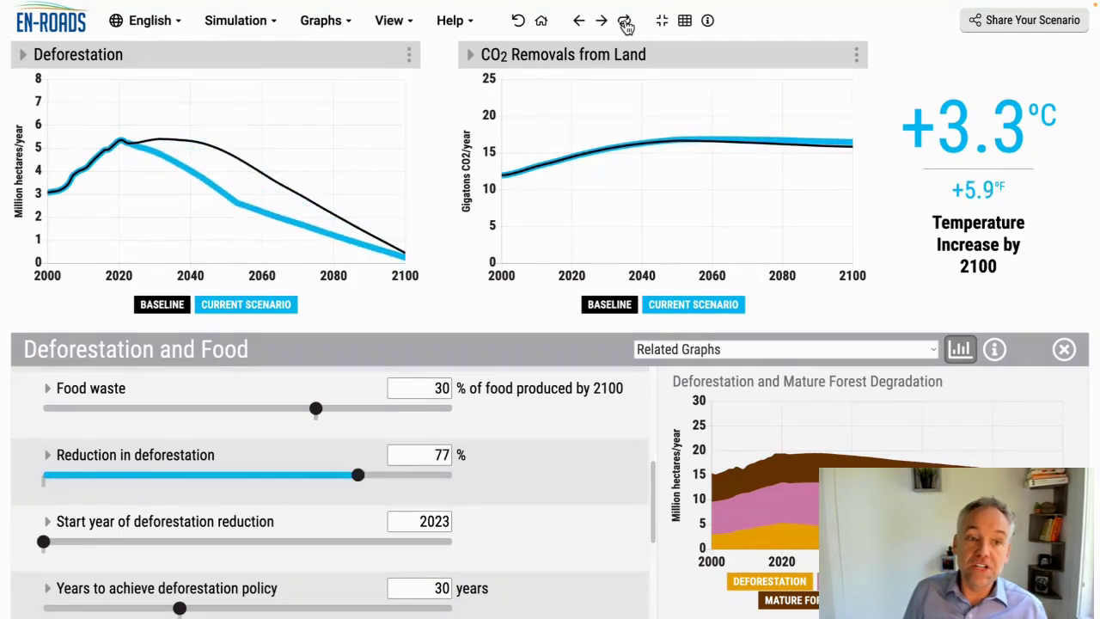
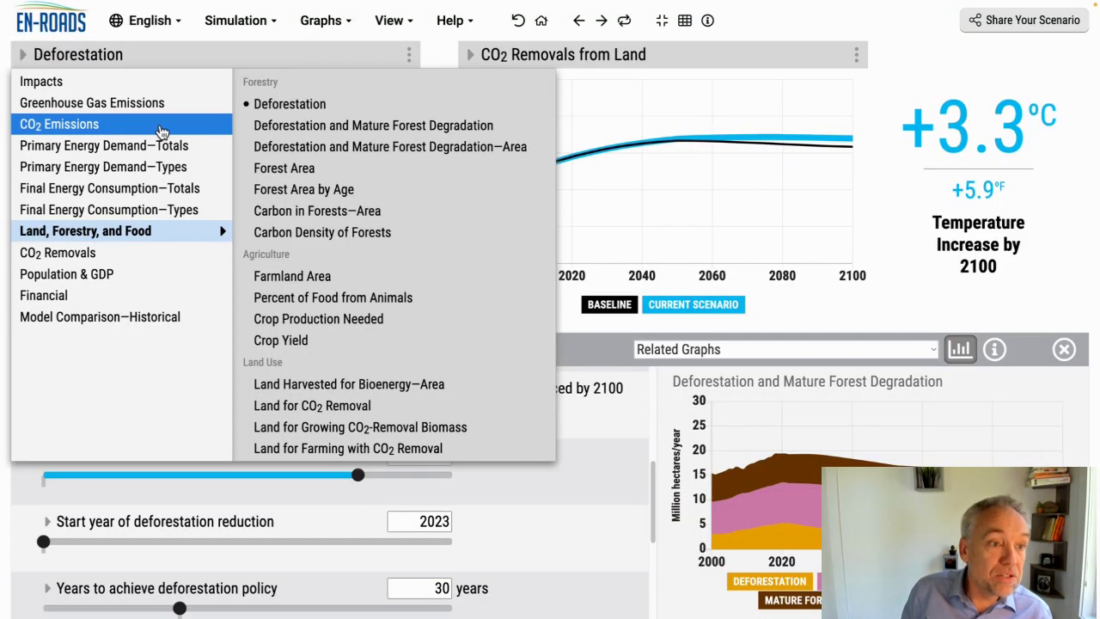
Switch the Deforestation graph to CO2 Net Emissions from Land Use, and reset all policies to the status quo.
mouse_move(161, 130)
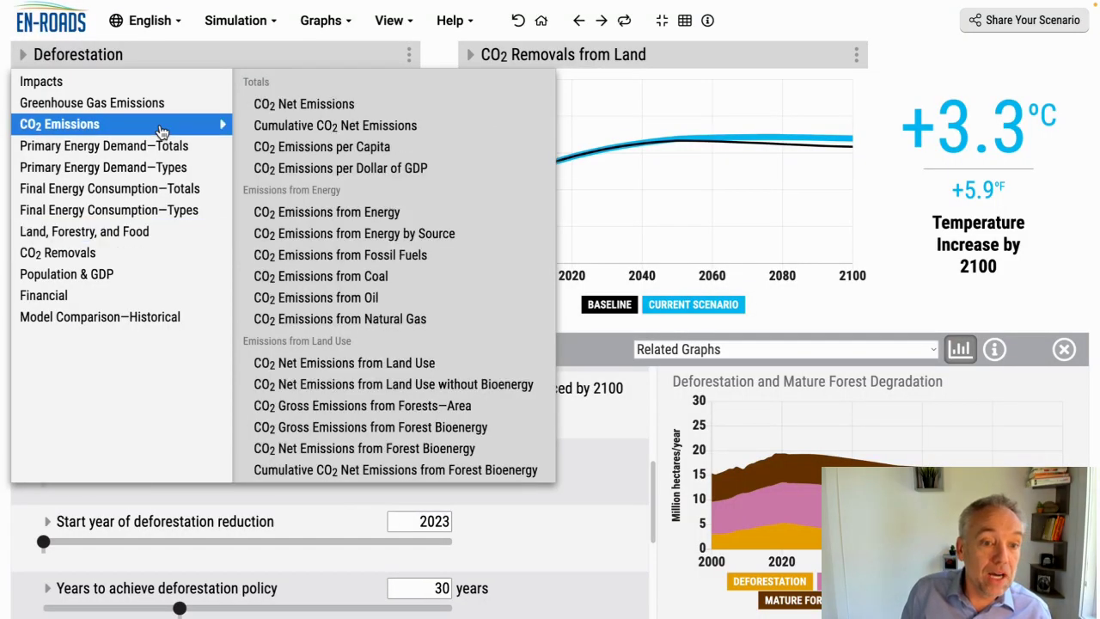
click(425, 368)
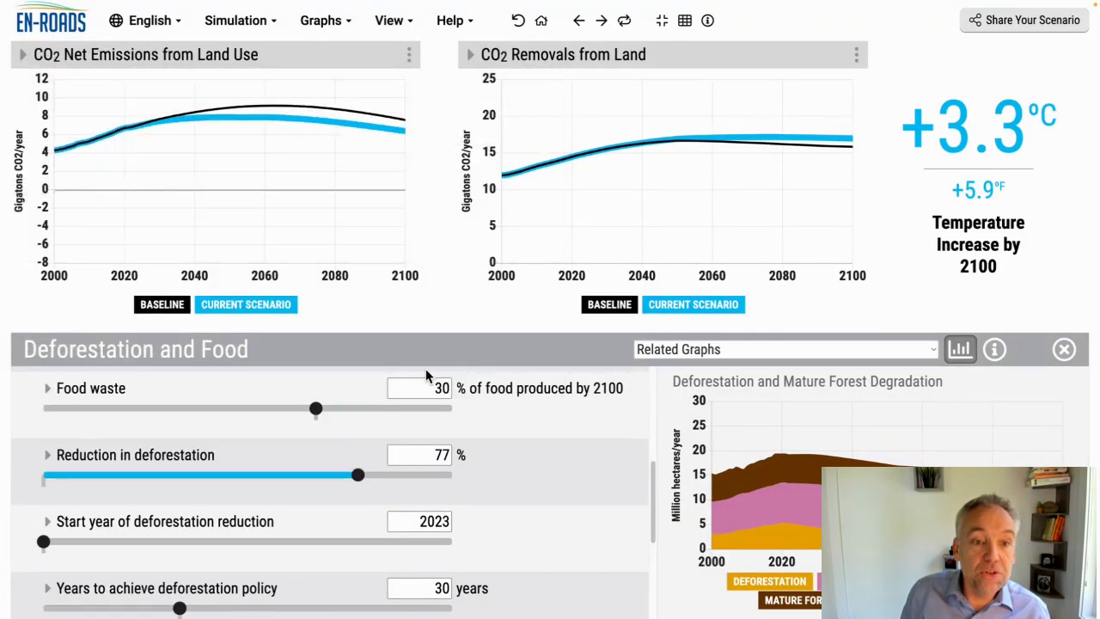
click(518, 24)
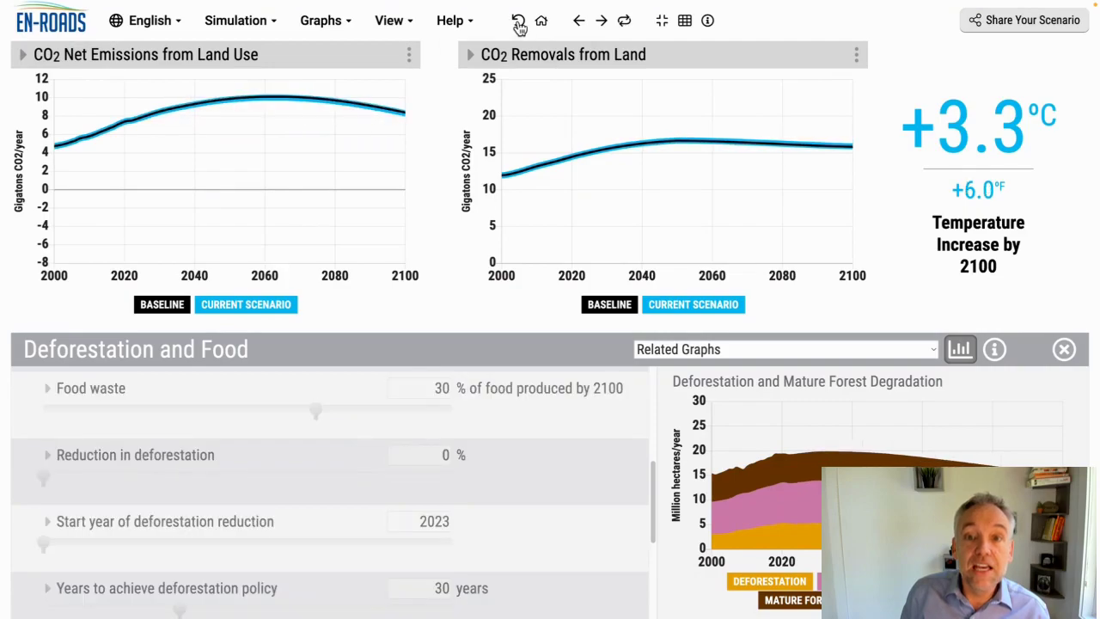
Switch the CO2 Removals from Land graph to Forest Area by Age and examine its three age-group curves.
click(607, 67)
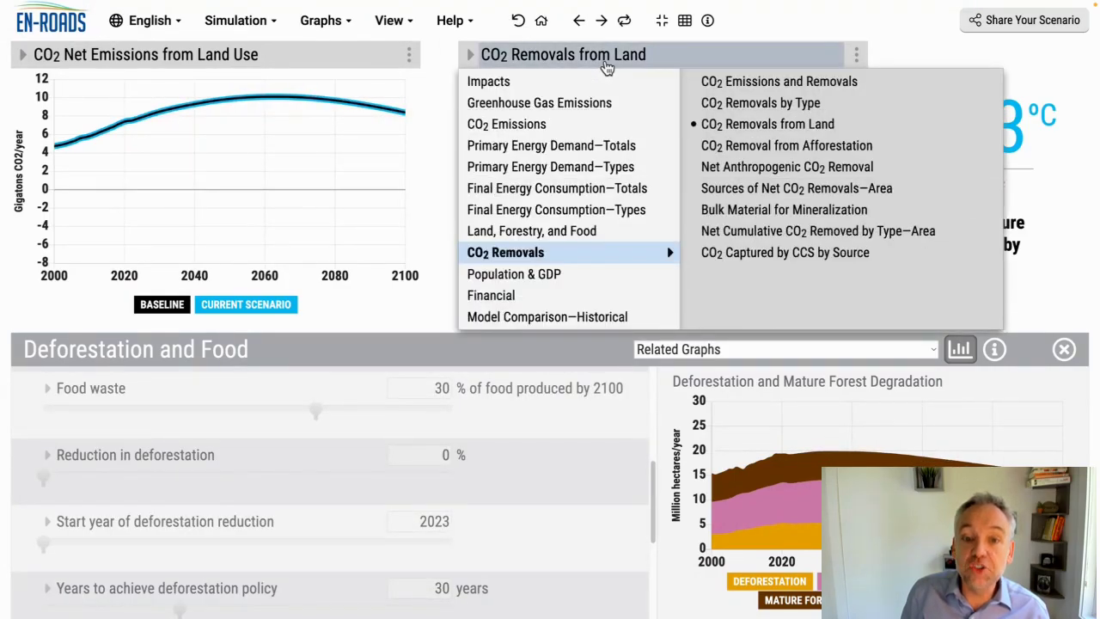
mouse_move(593, 243)
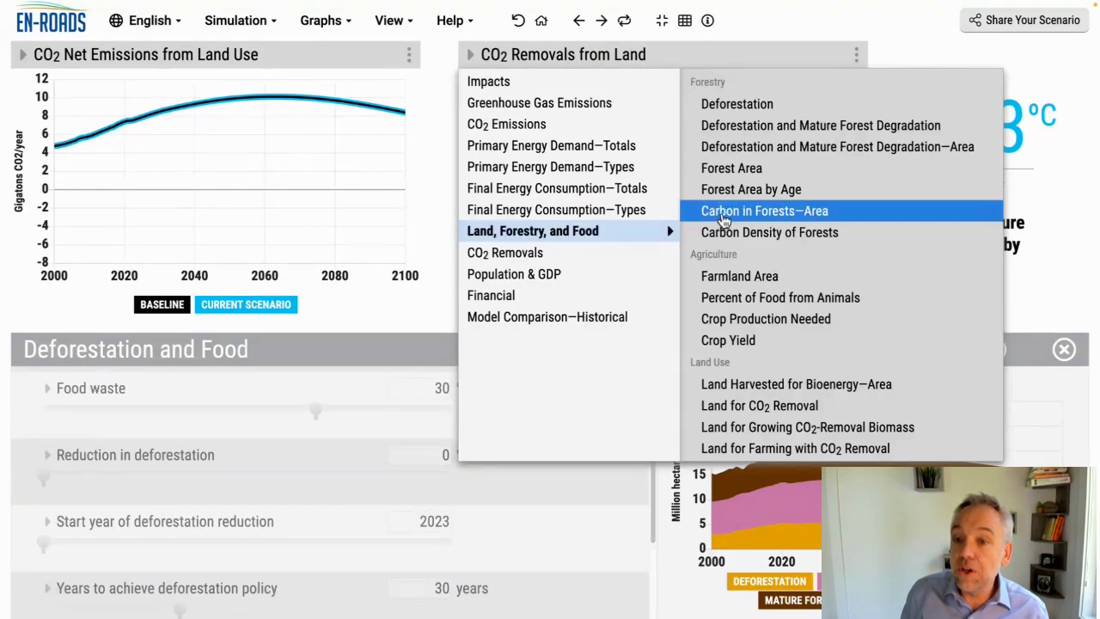
click(745, 190)
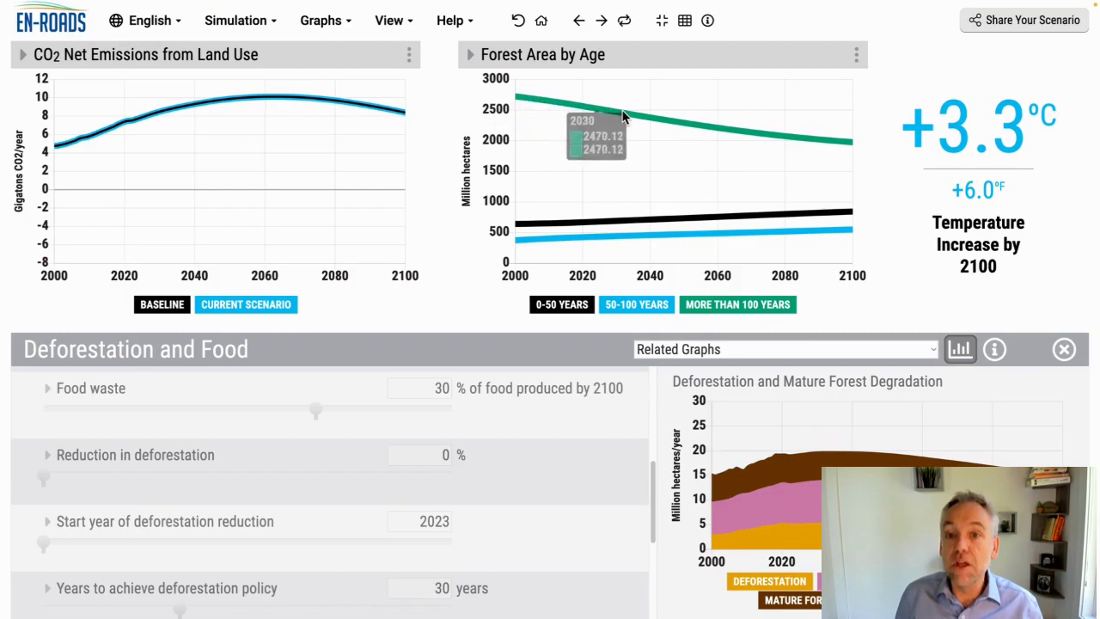
mouse_move(524, 228)
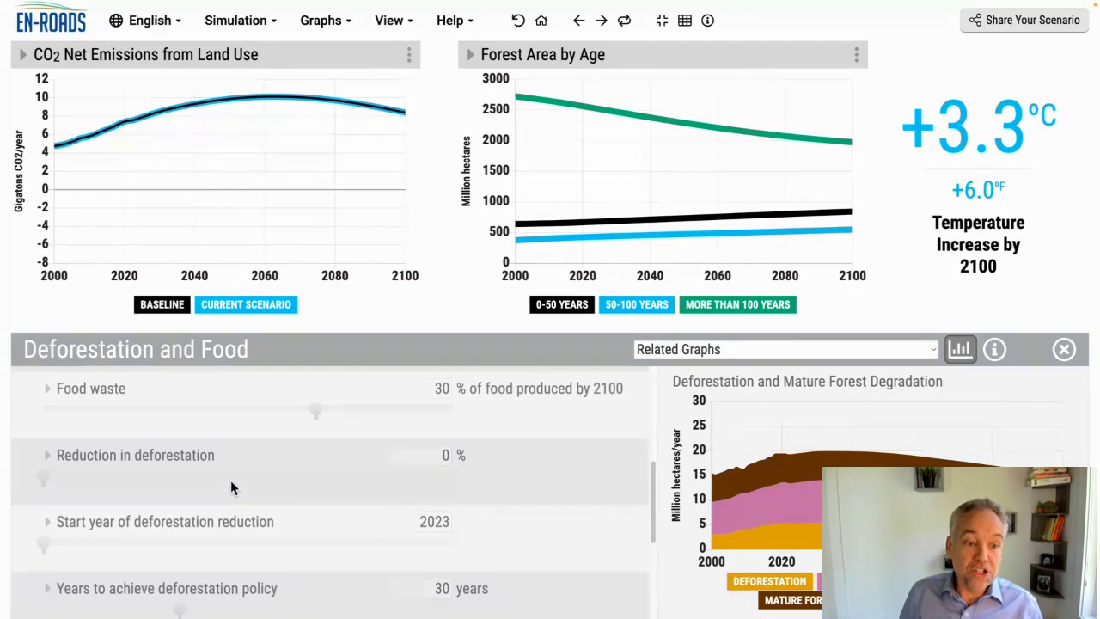
Enable the detailed settings for Deforestation and Food, and set Reduction in mature forest degradation to 76%.
scroll(230, 489, up, 5)
click(163, 567)
scroll(270, 547, down, 3)
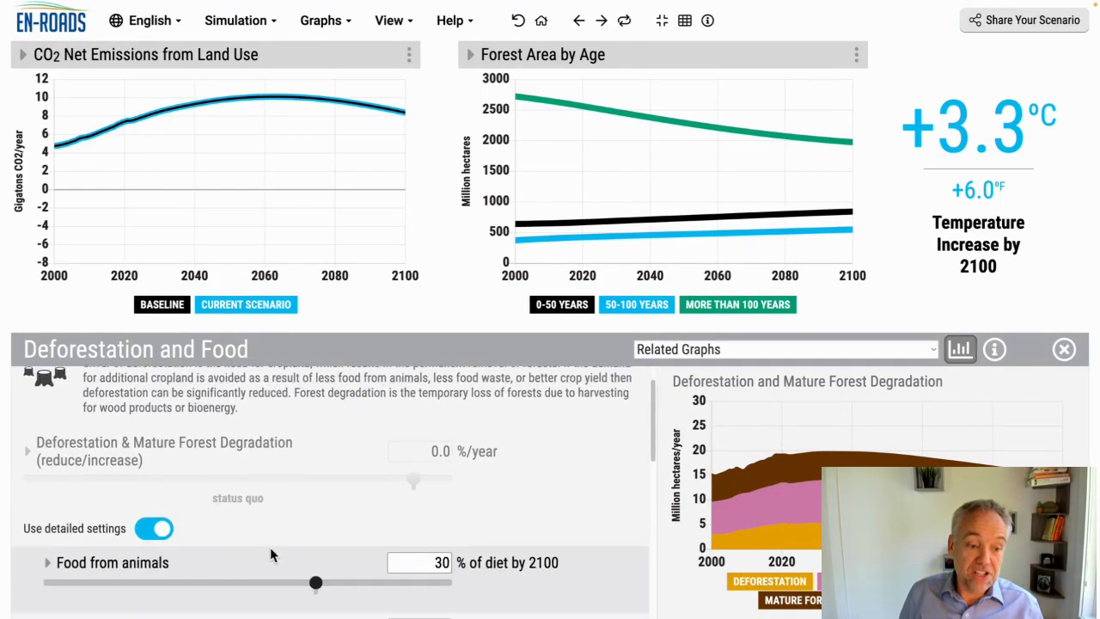
scroll(270, 546, down, 3)
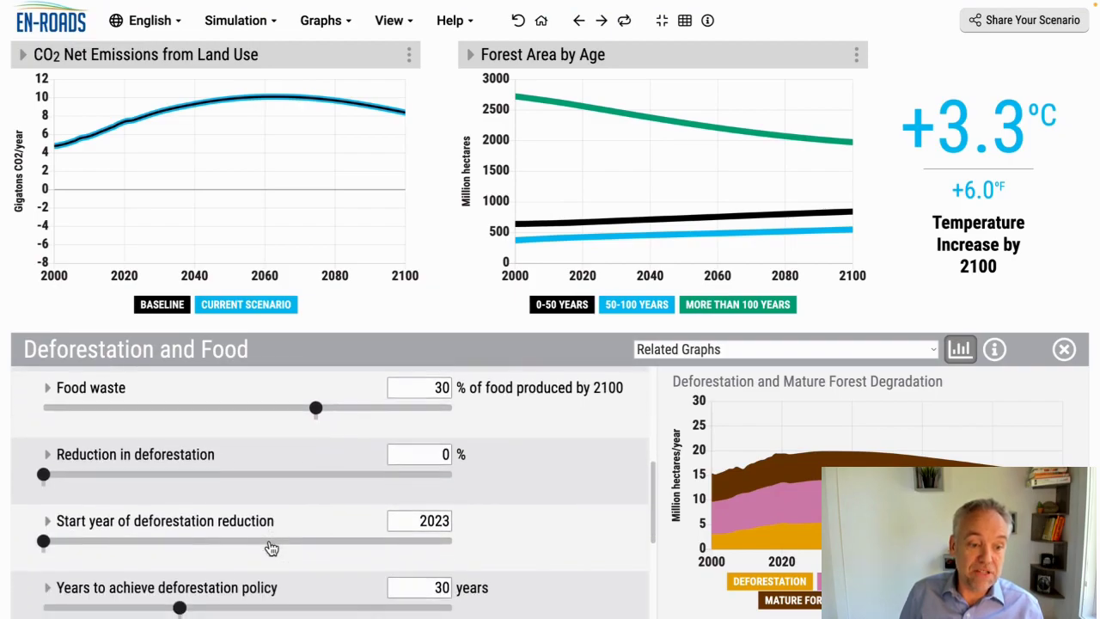
scroll(270, 547, down, 2)
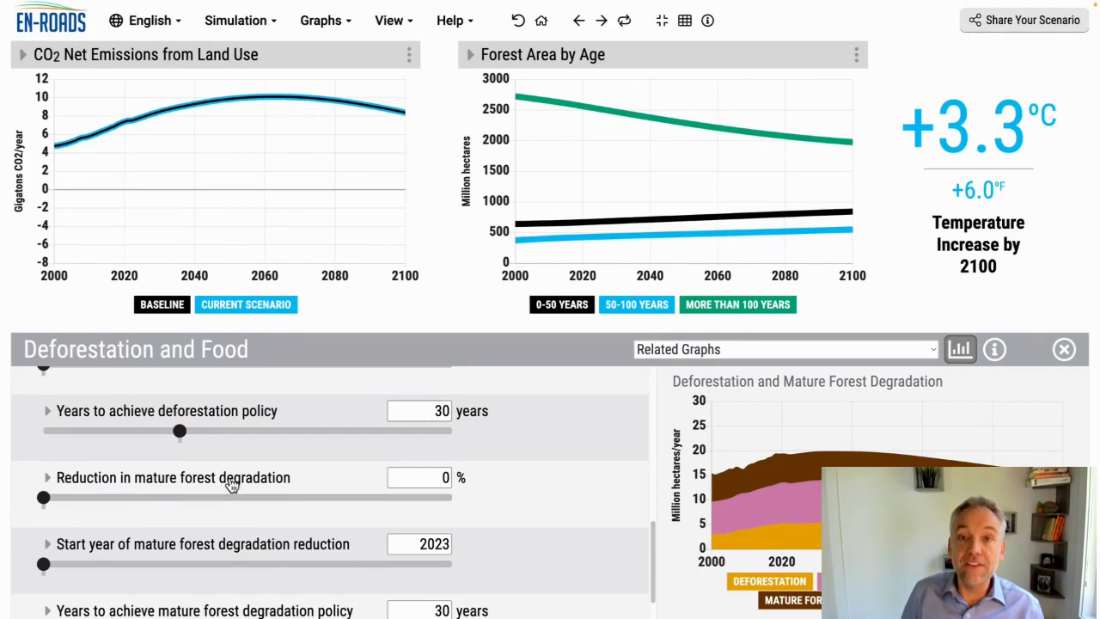
click(355, 502)
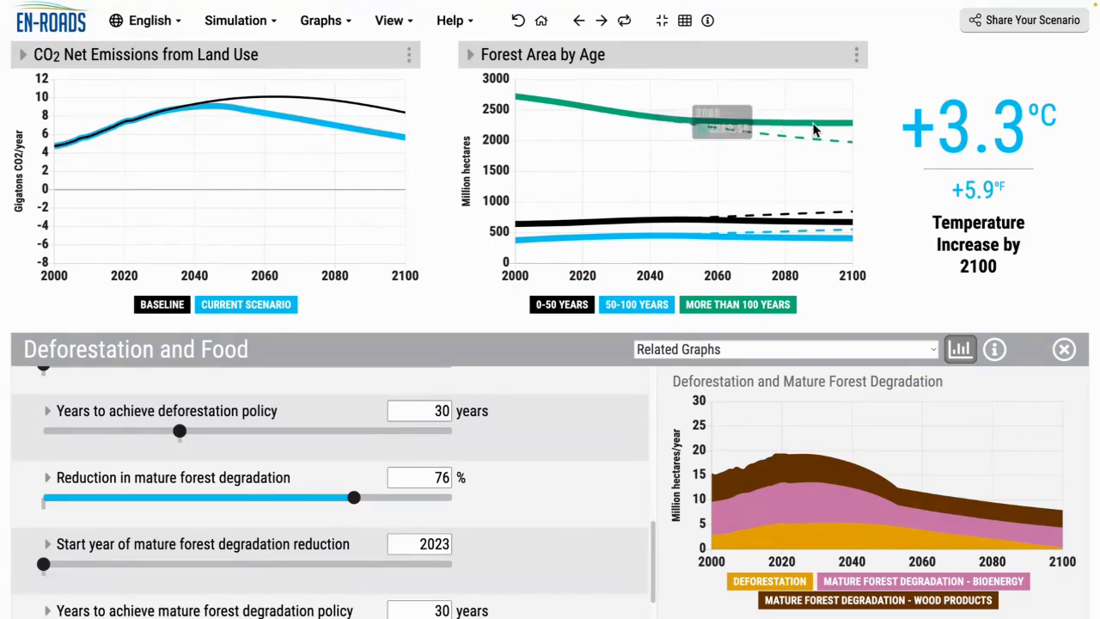
Examine and replay the mature forest degradation change on the forest area, land-use emissions and degradation graphs.
mouse_move(827, 148)
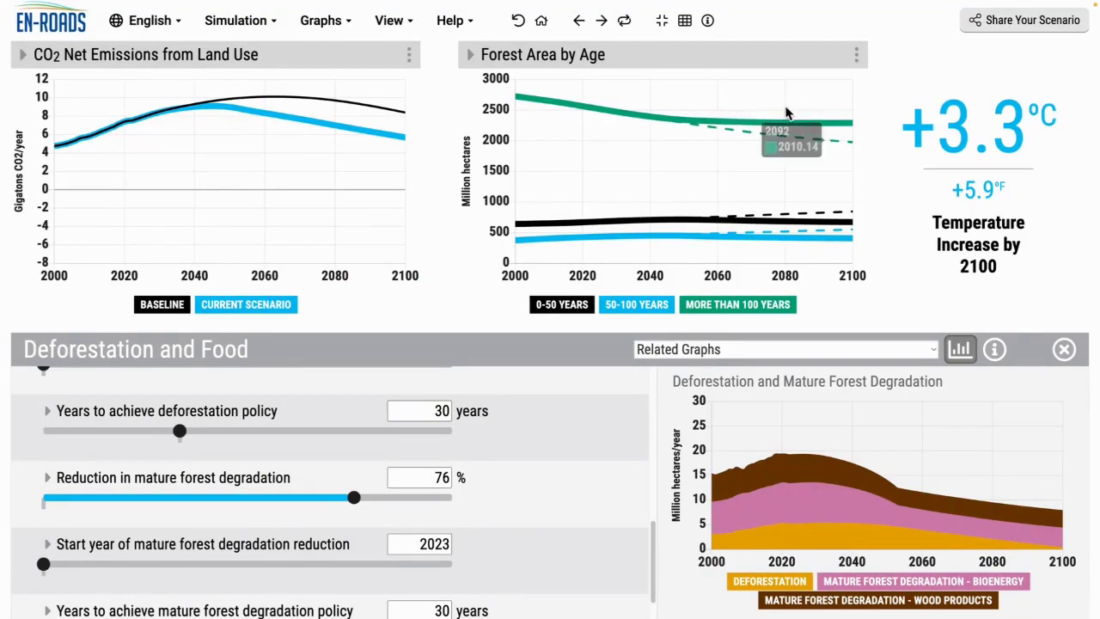
click(624, 20)
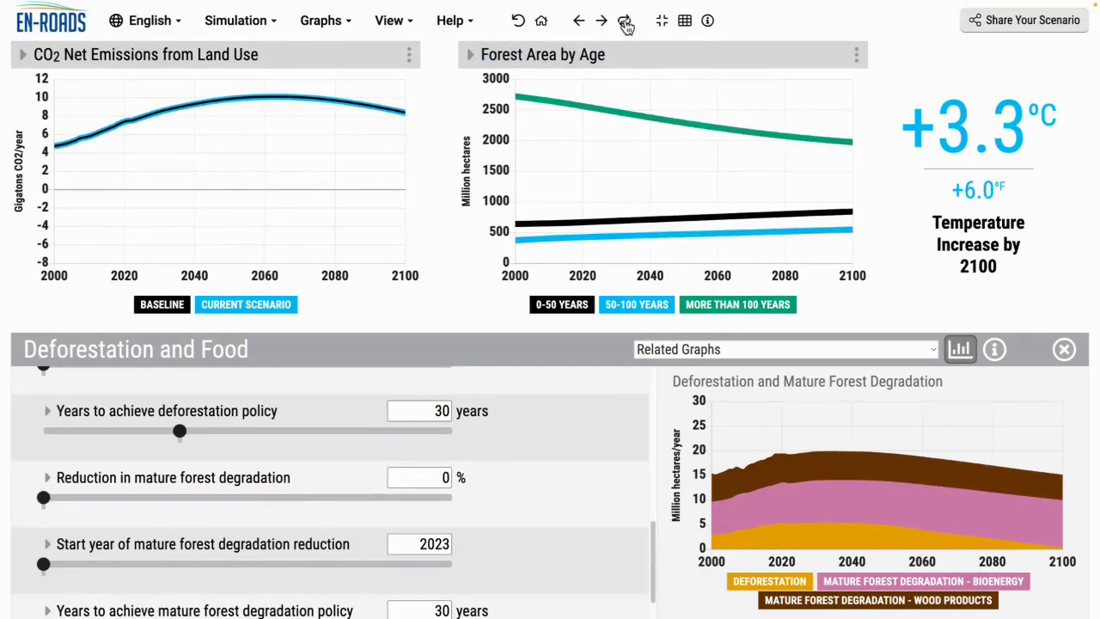
click(624, 22)
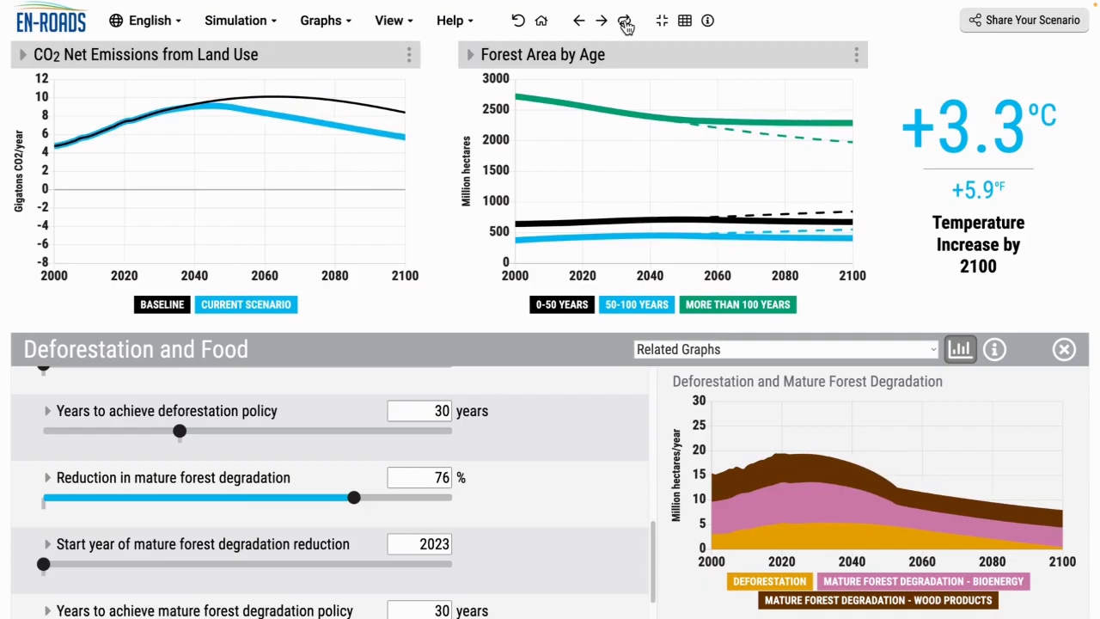
click(625, 22)
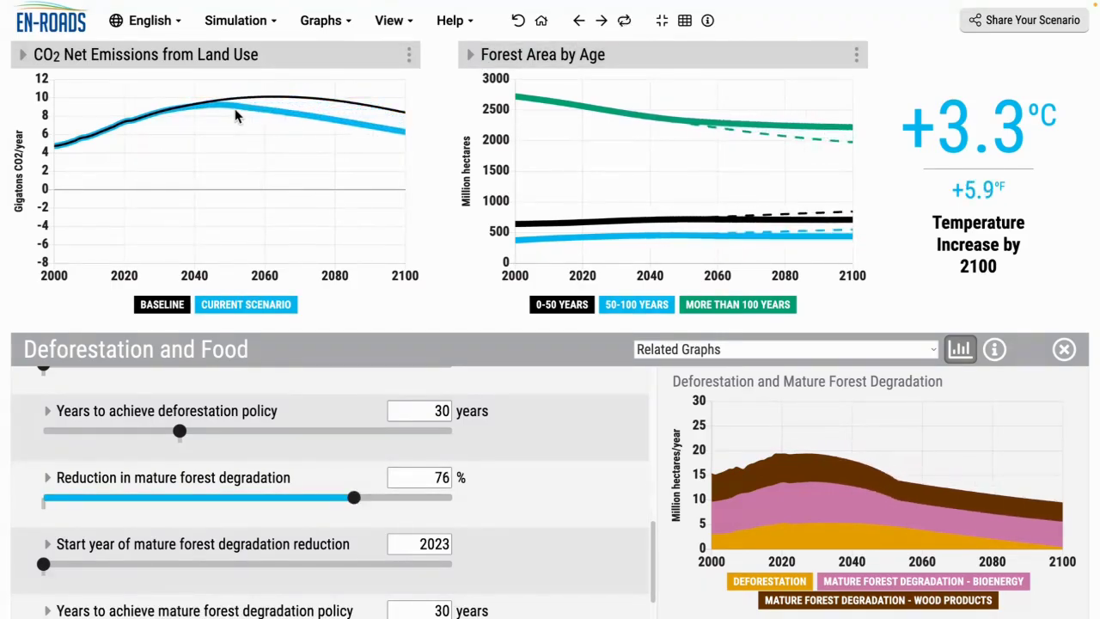
mouse_move(241, 108)
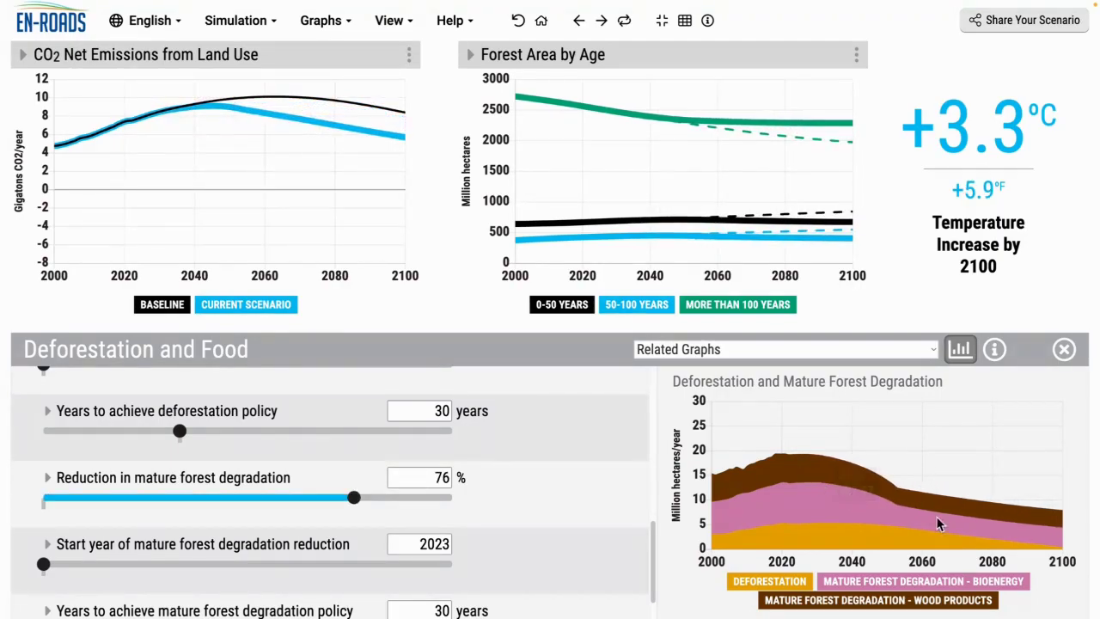
click(625, 21)
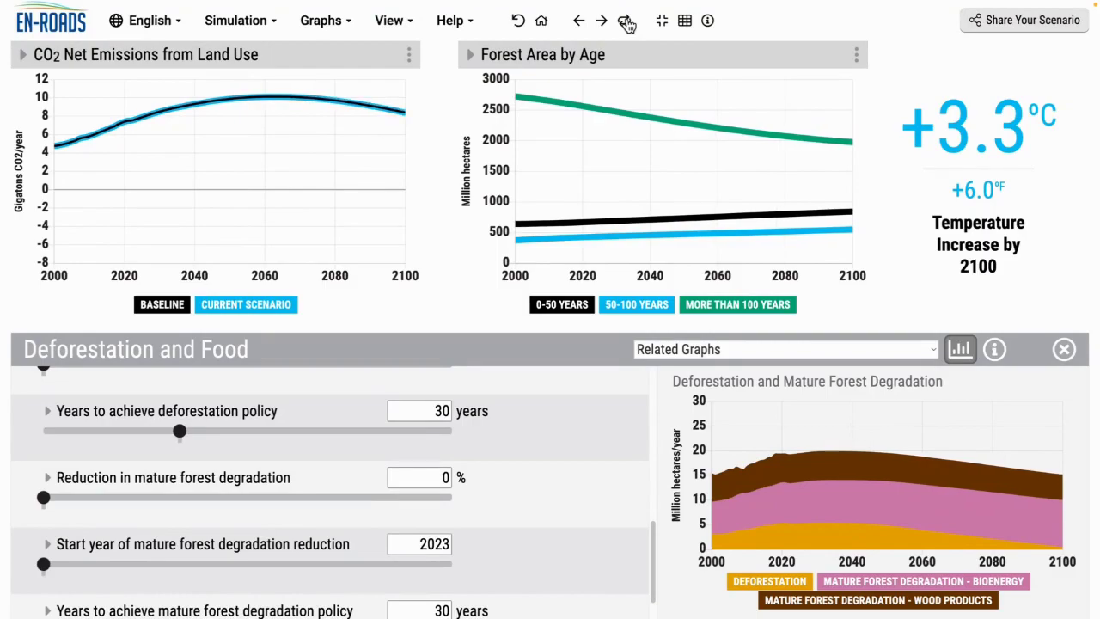
click(626, 21)
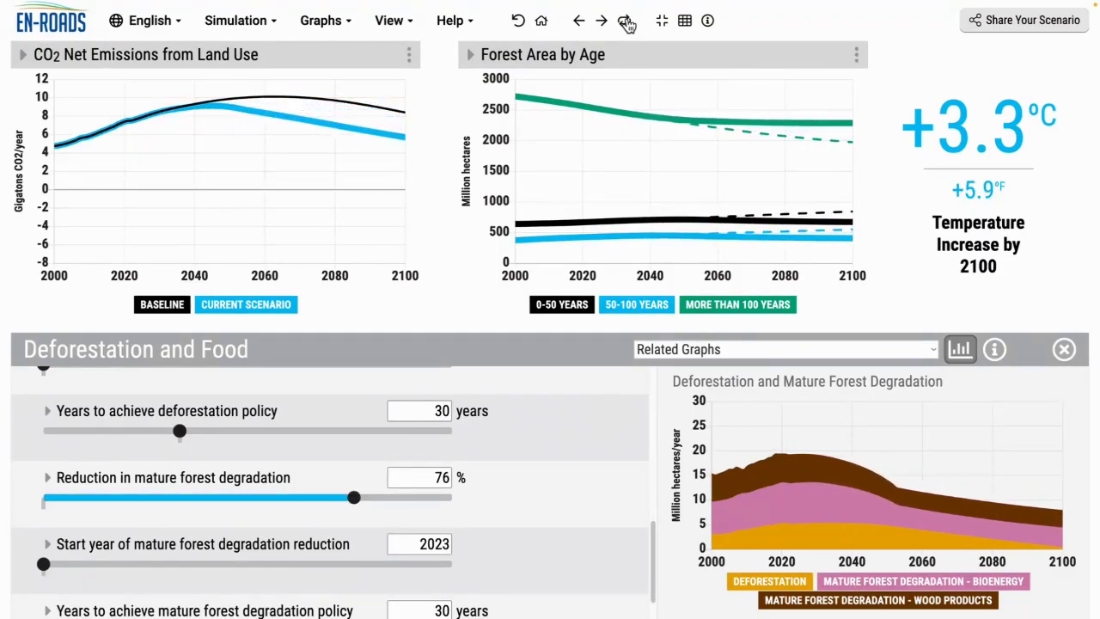
Reset all policies to the status quo, and review the main Deforestation & Mature Forest Degradation setting before closing its details.
key(Escape)
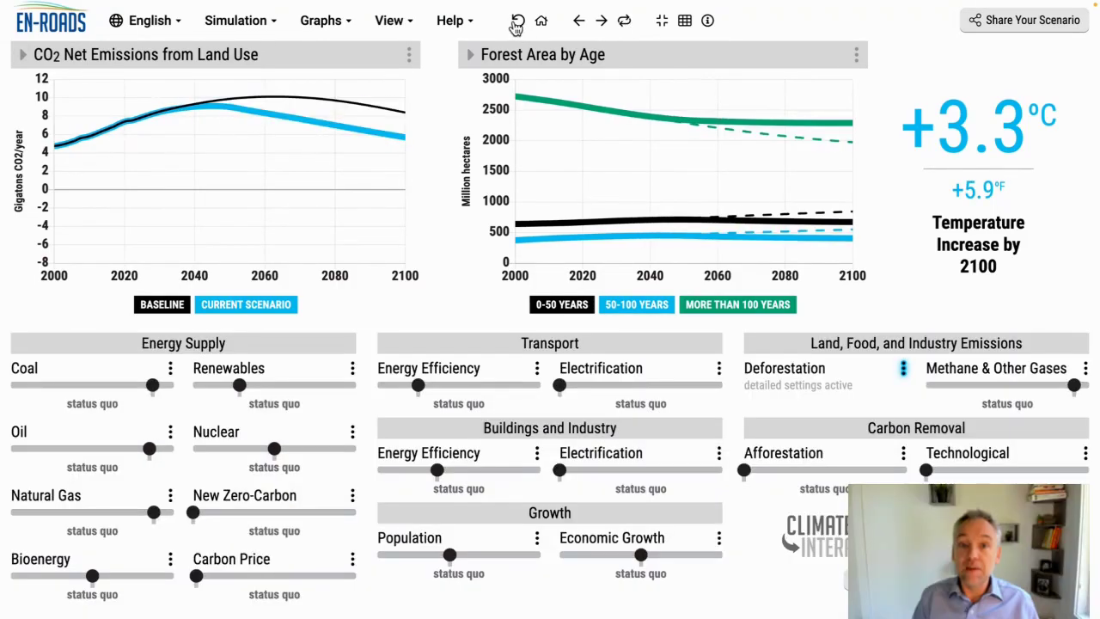
click(517, 23)
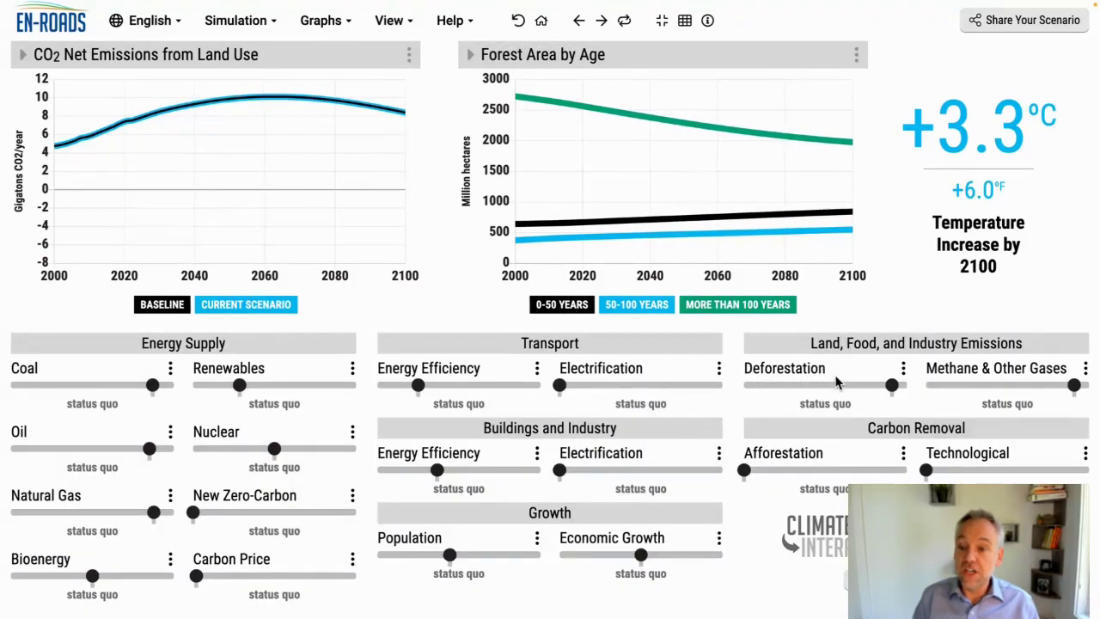
click(903, 369)
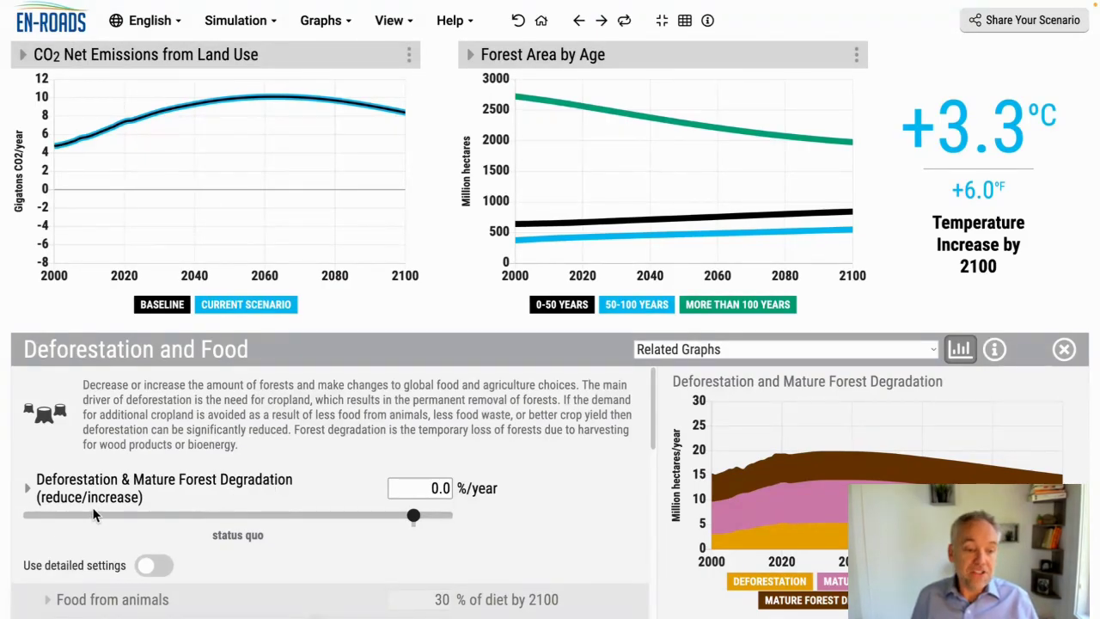
click(430, 316)
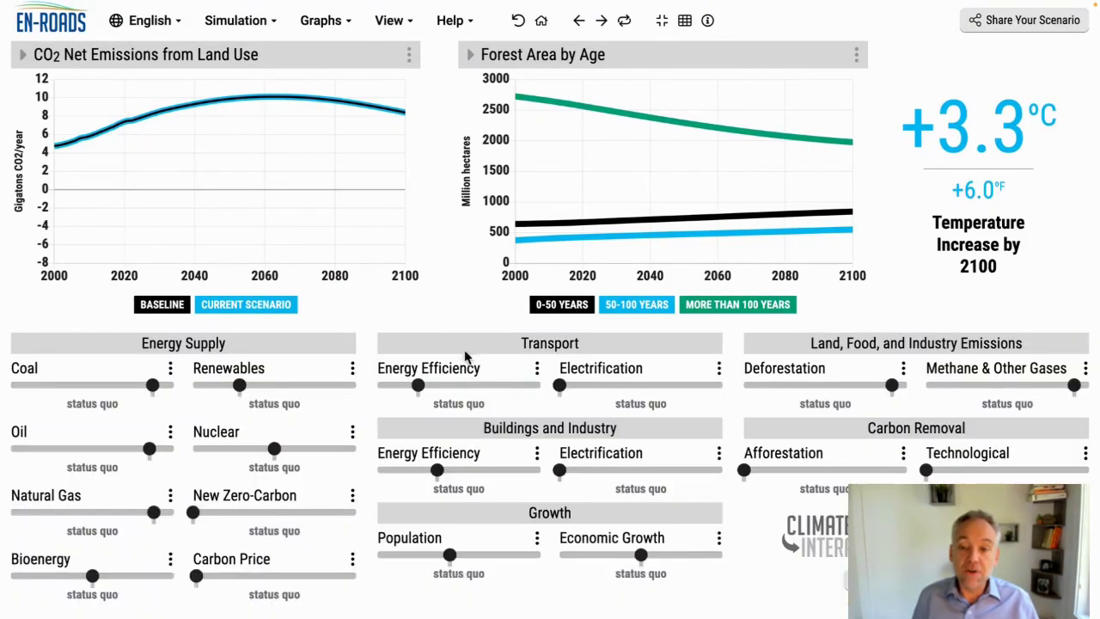
Set Deforestation to highly reduced, and check the land-use emissions curve and the precise temperature increase by 2100.
click(751, 389)
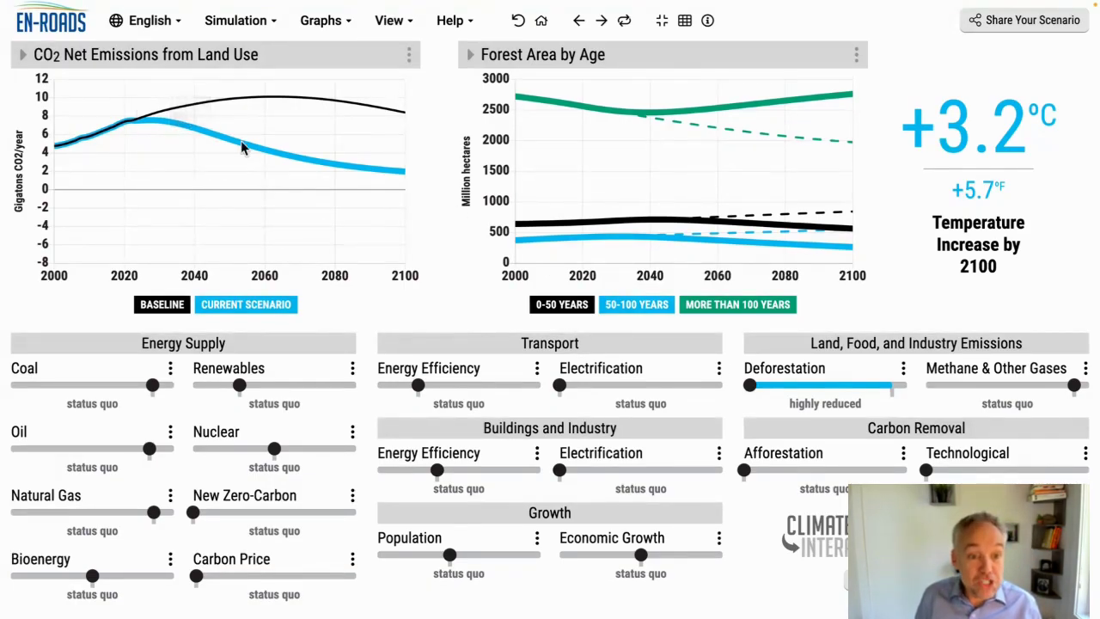
mouse_move(404, 178)
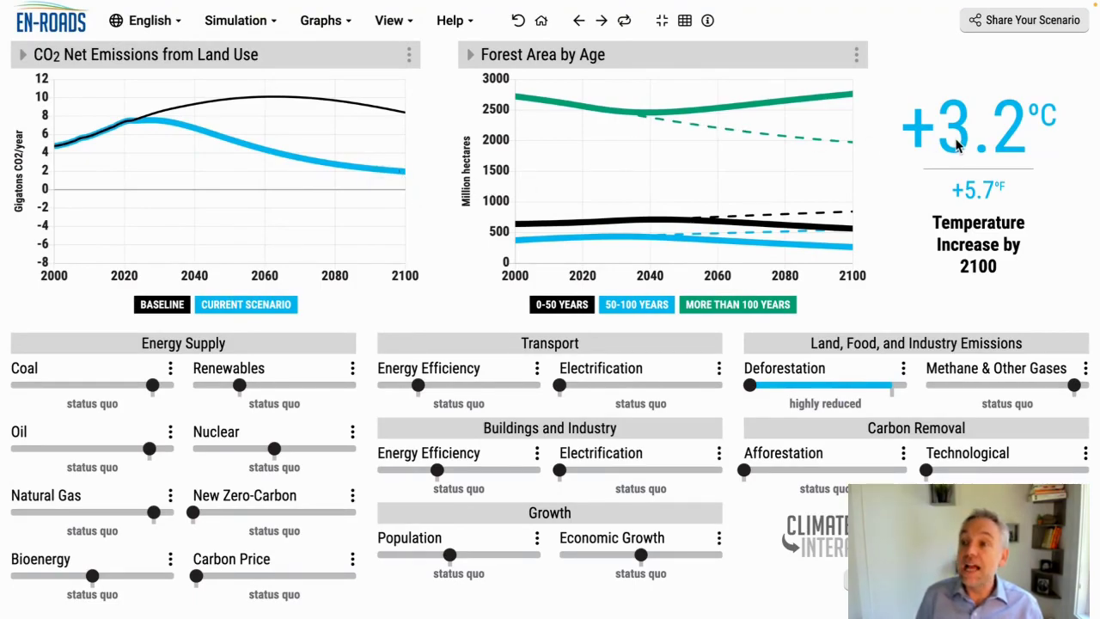
mouse_move(993, 150)
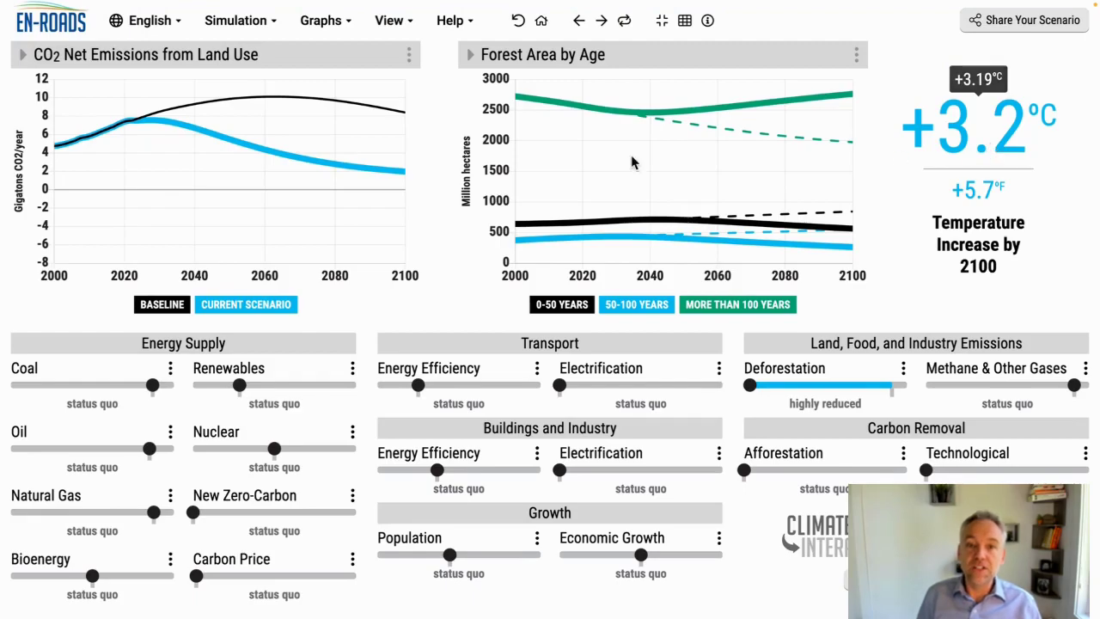
Switch the Forest Area by Age graph to CO2 Removals from Land.
click(573, 61)
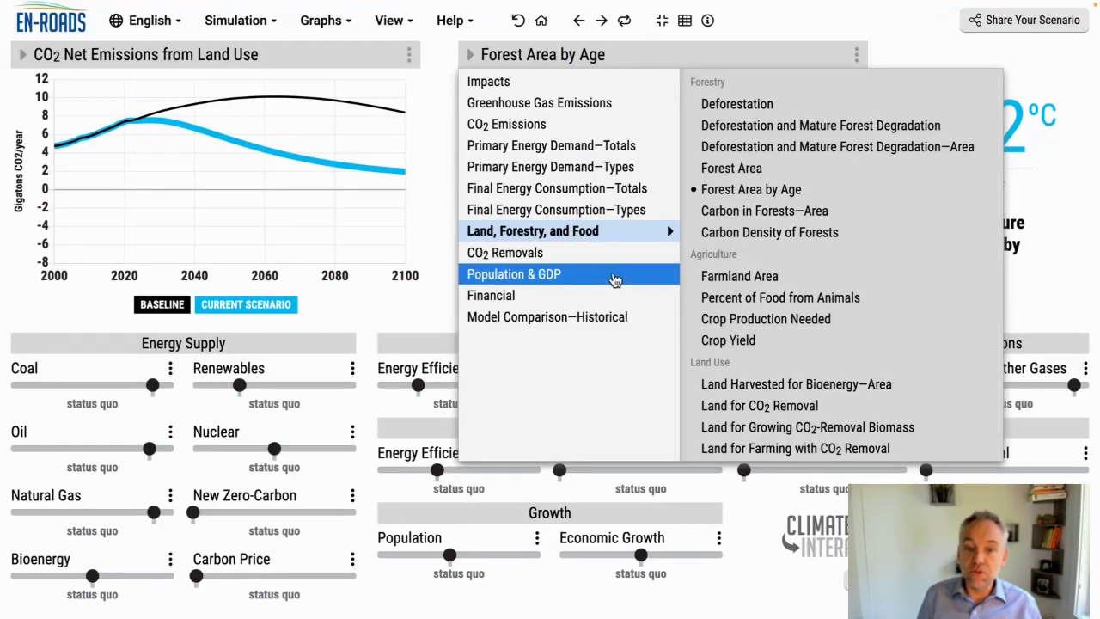
mouse_move(610, 263)
click(761, 123)
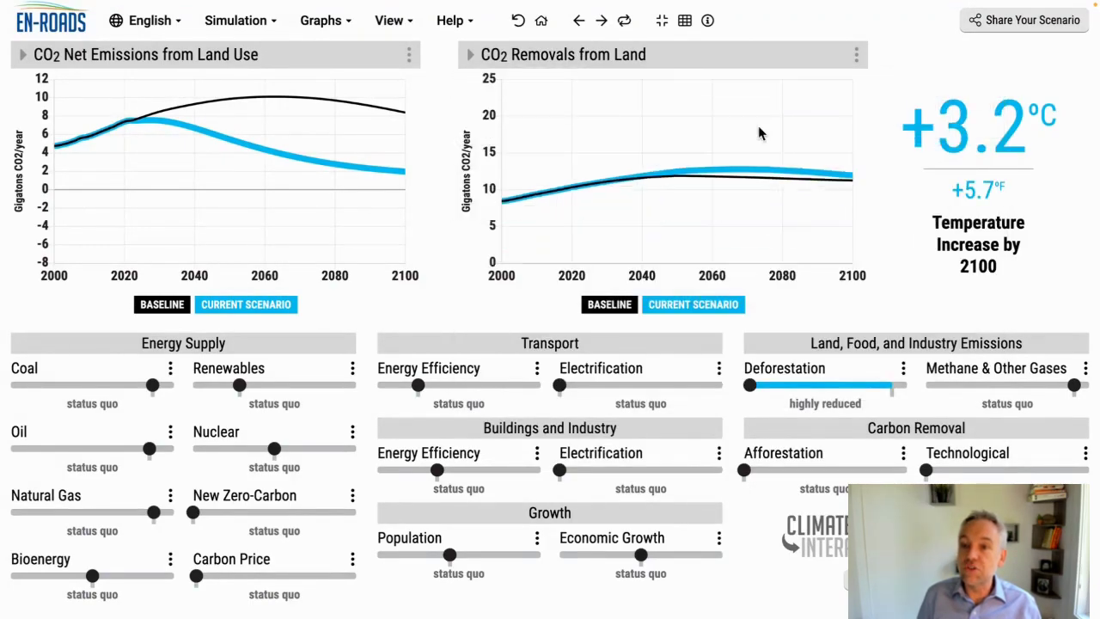
Replay the highly reduced deforestation change to compare land-use emissions, CO2 removals and temperature against the baseline.
click(624, 21)
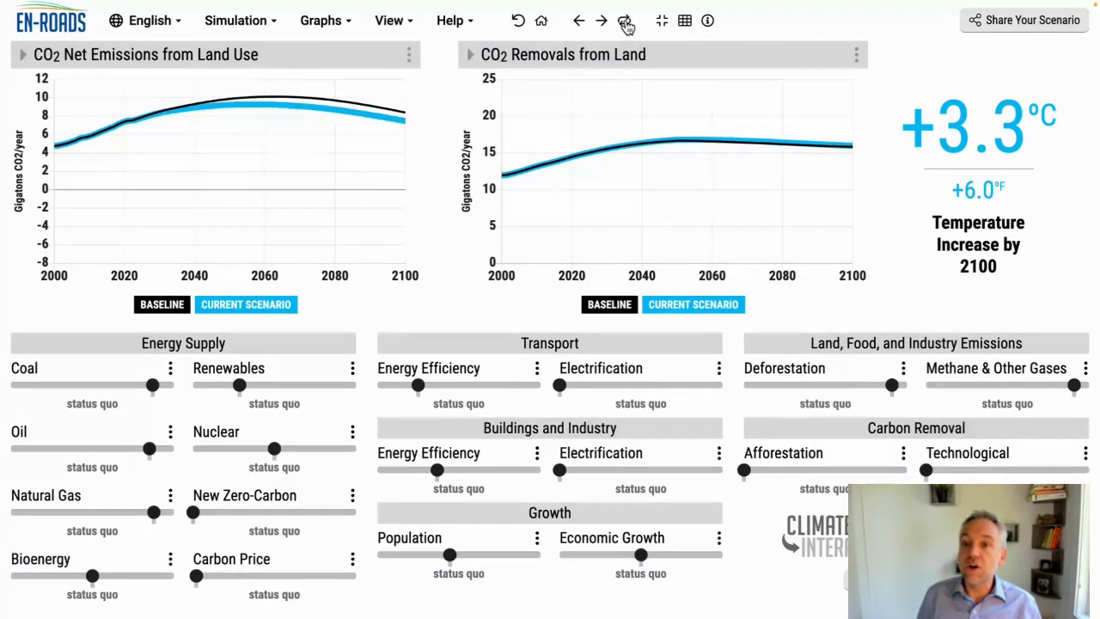
click(625, 21)
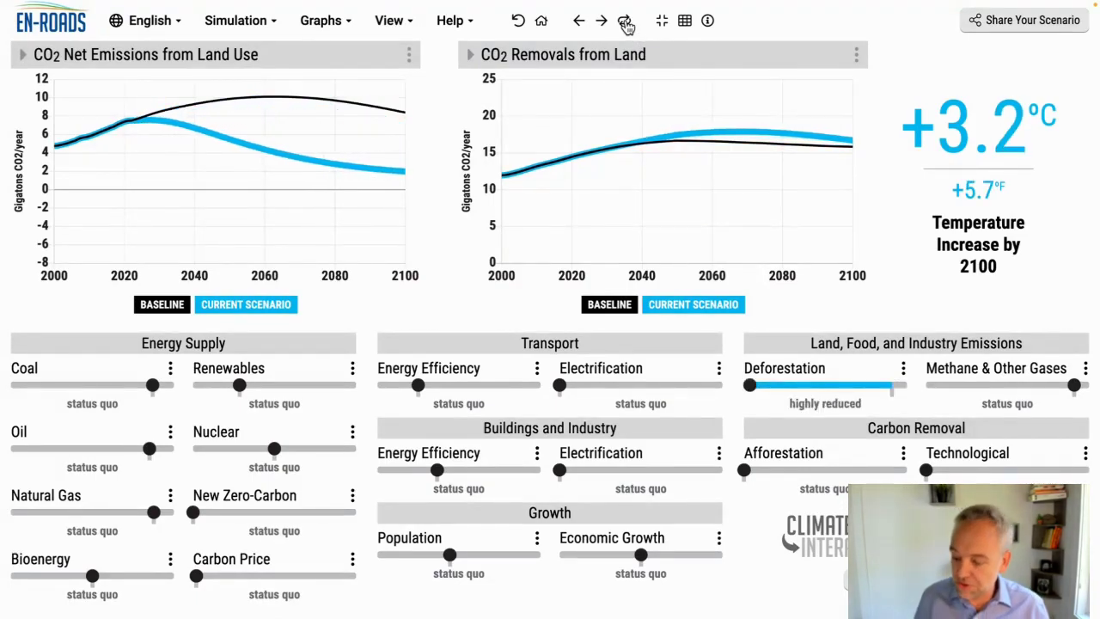
click(625, 22)
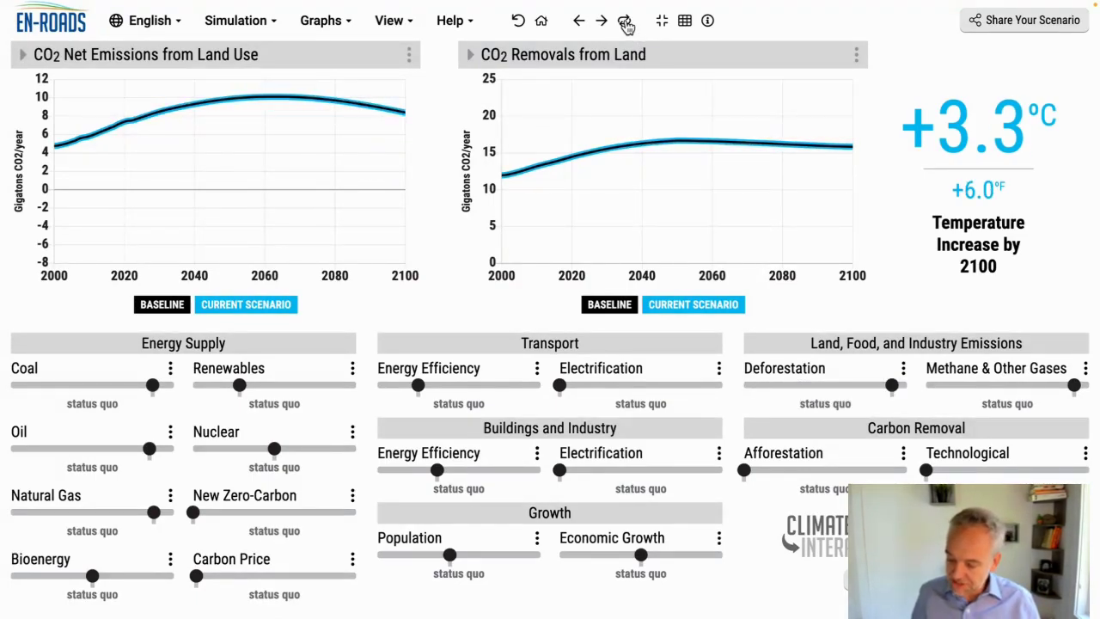
click(625, 22)
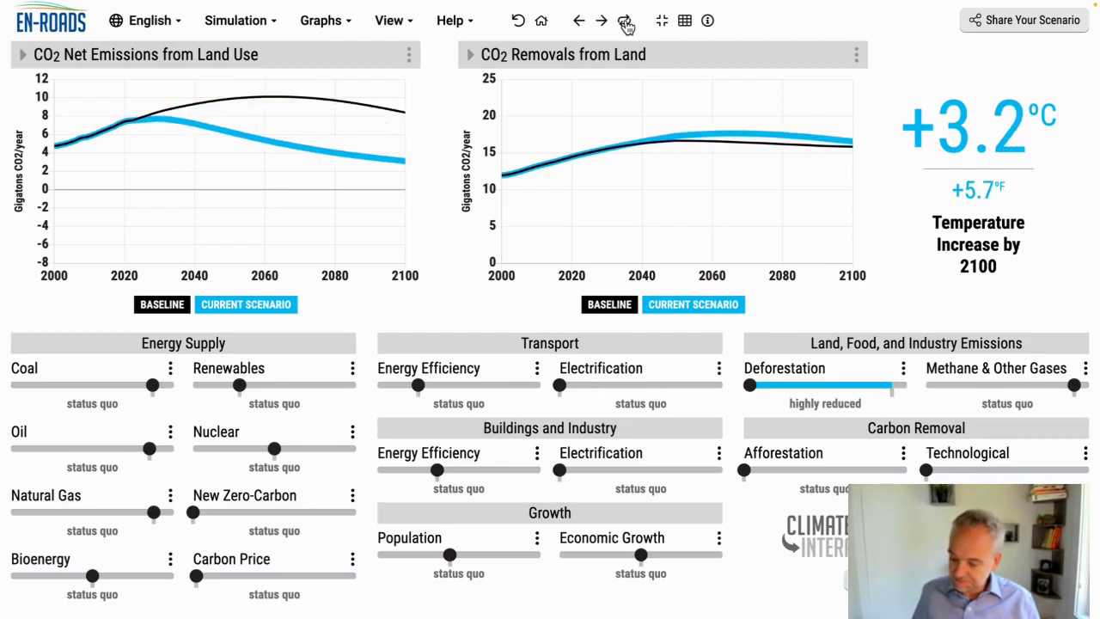
Reset all policies to the status quo, and switch the CO2 Removals from Land graph to Forest Area by Age.
click(518, 22)
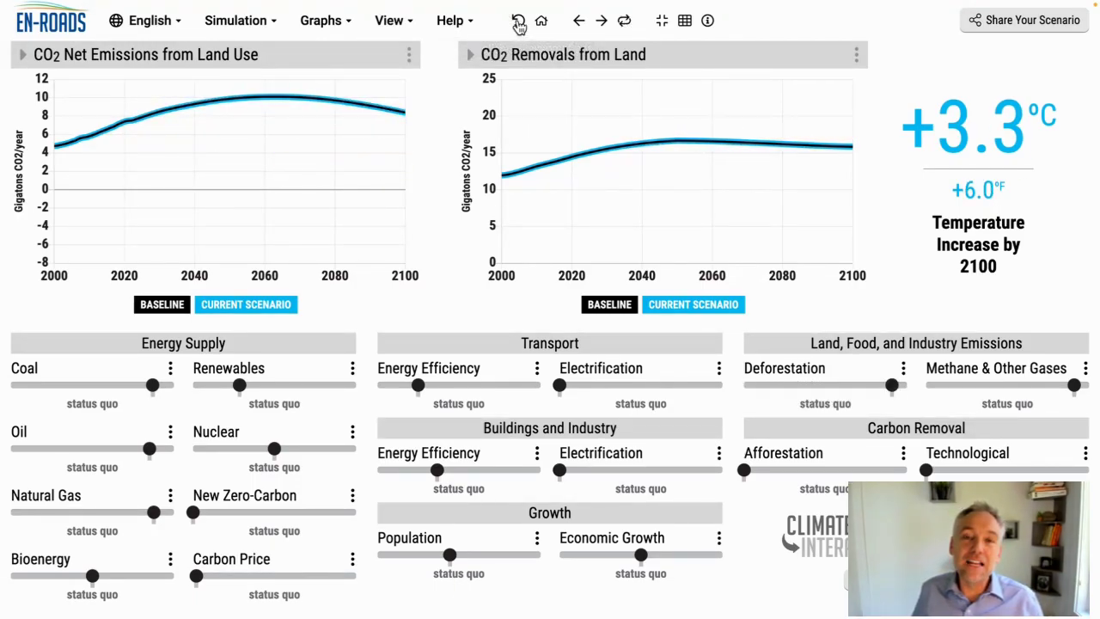
click(634, 55)
mouse_move(593, 230)
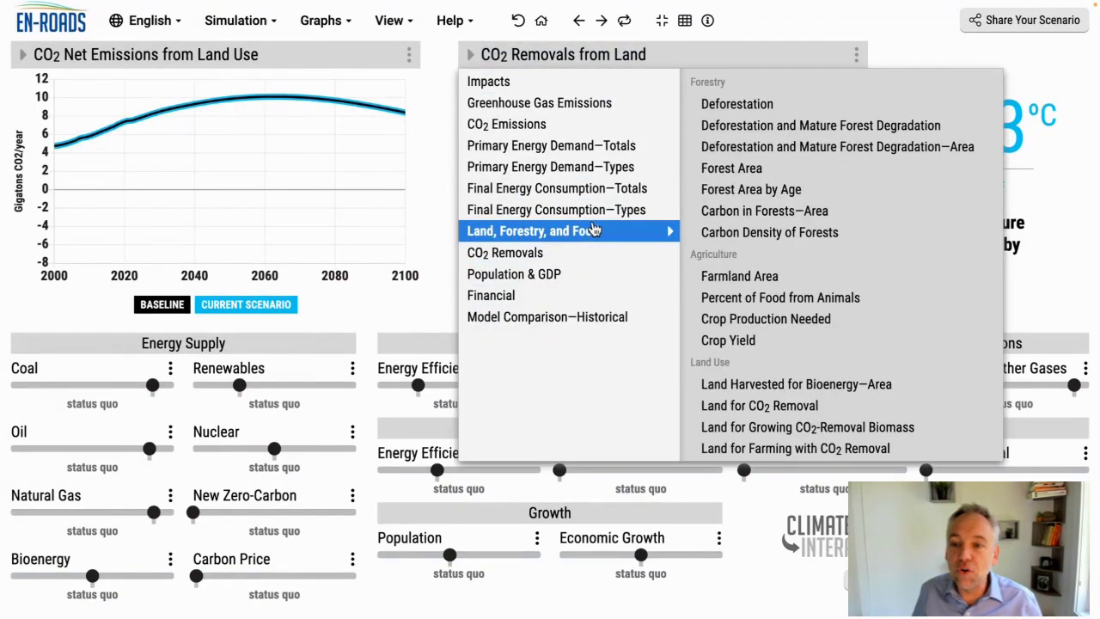
click(794, 190)
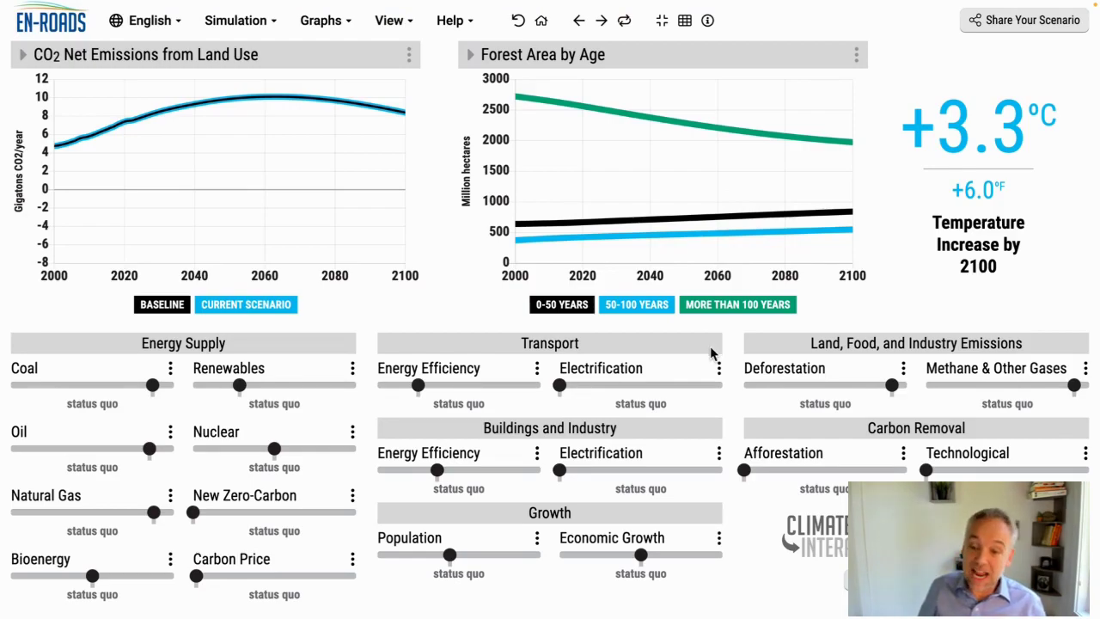
Set Afforestation to medium growth, and check its effect on forest area by age and net land-use emissions.
click(839, 471)
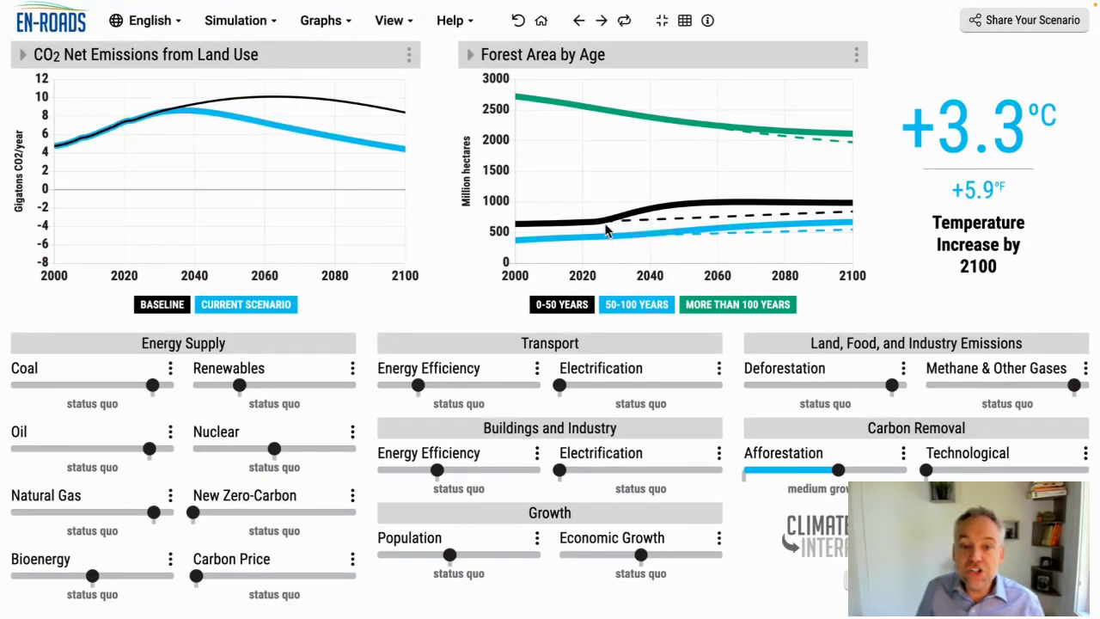
mouse_move(606, 230)
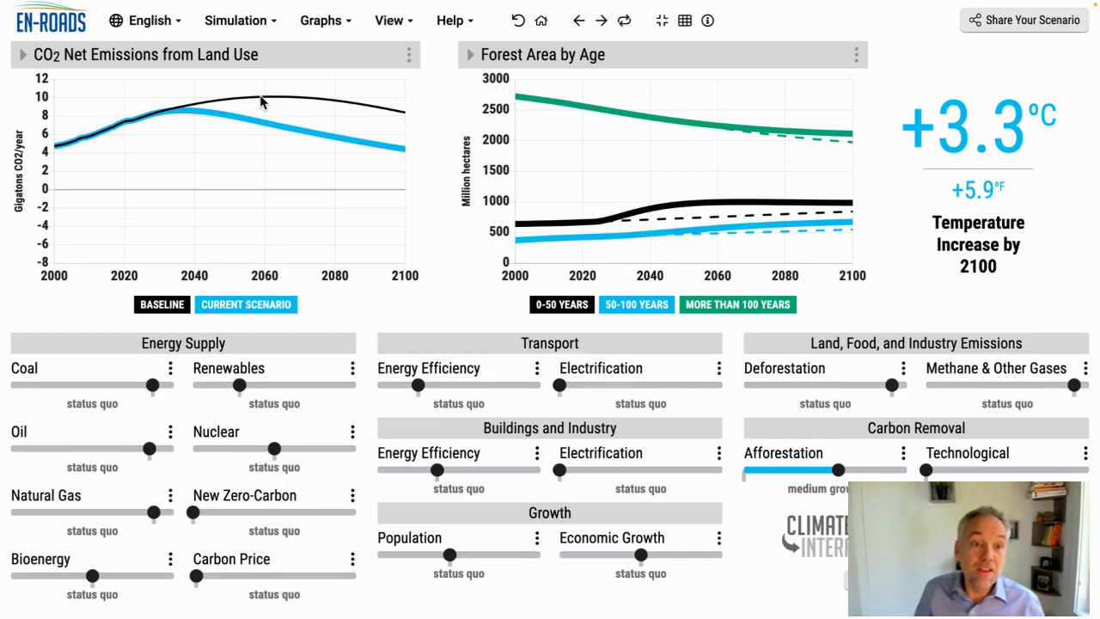
mouse_move(265, 104)
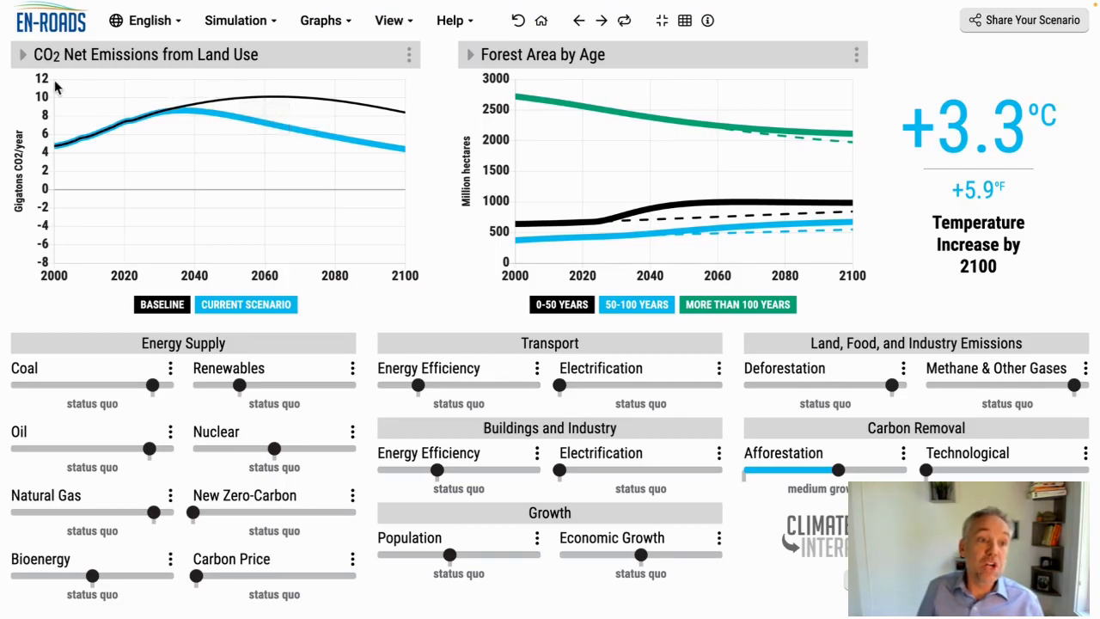
Replace the land-use emissions graph with Sources of Net CO2 Removals from the graph overview, and check the afforestation removals near 2090.
click(685, 21)
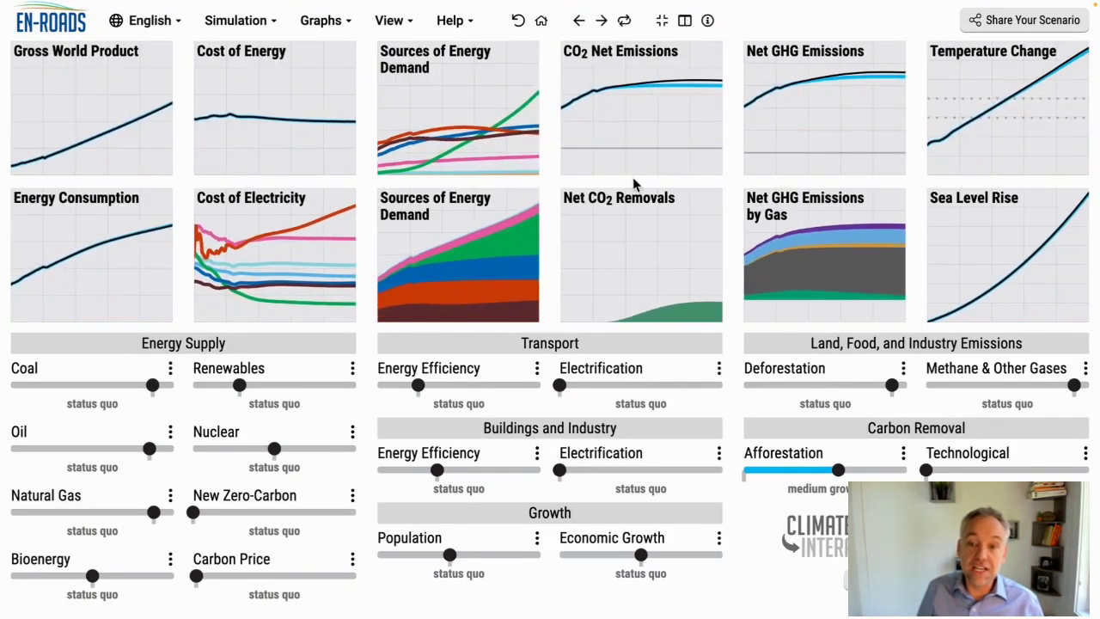
click(620, 215)
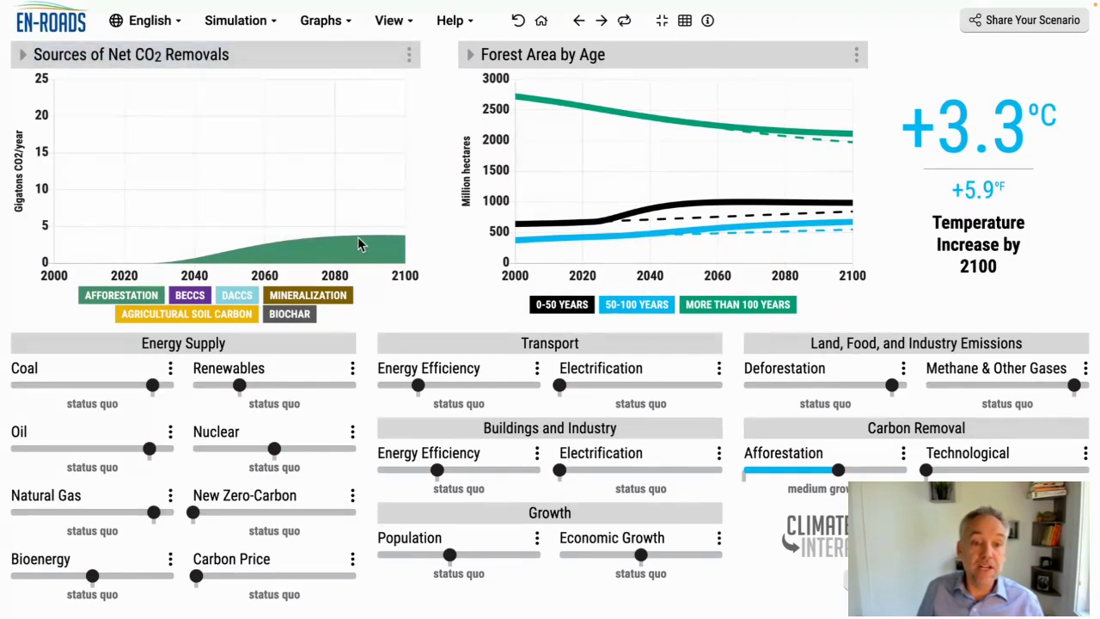
mouse_move(361, 243)
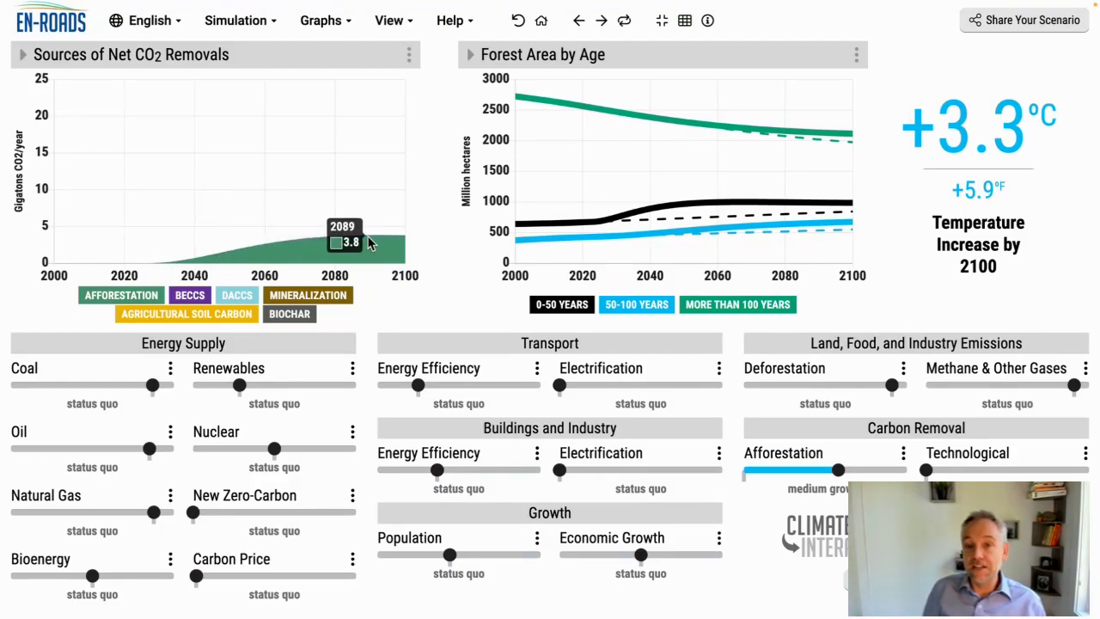
Switch the Sources of Net CO2 Removals graph to Land for Growing CO2-Removal Biomass.
click(258, 57)
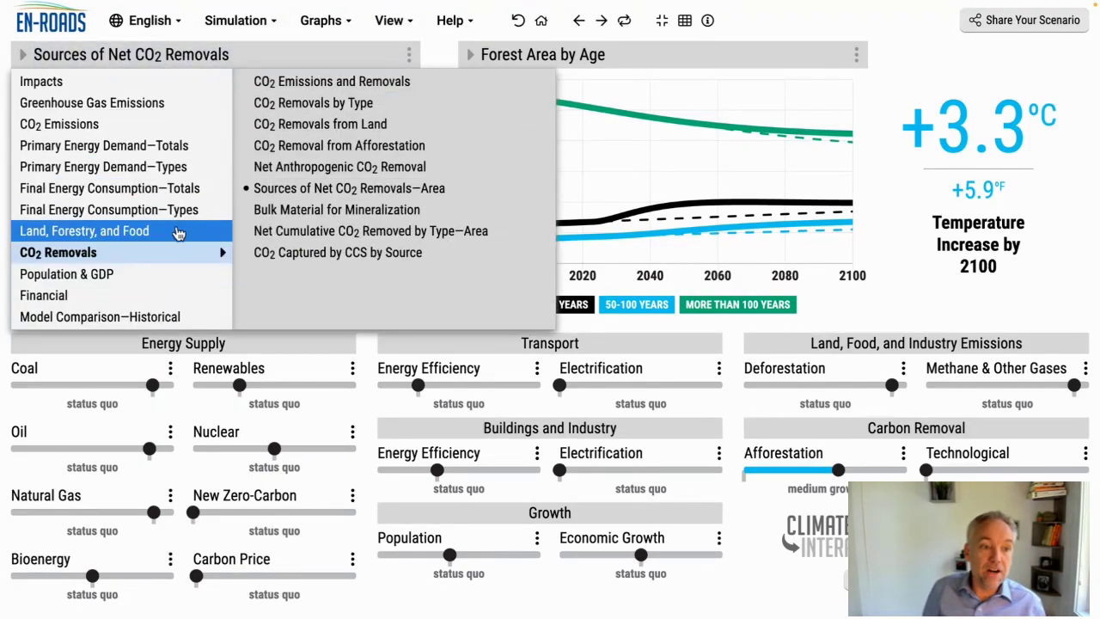
mouse_move(178, 233)
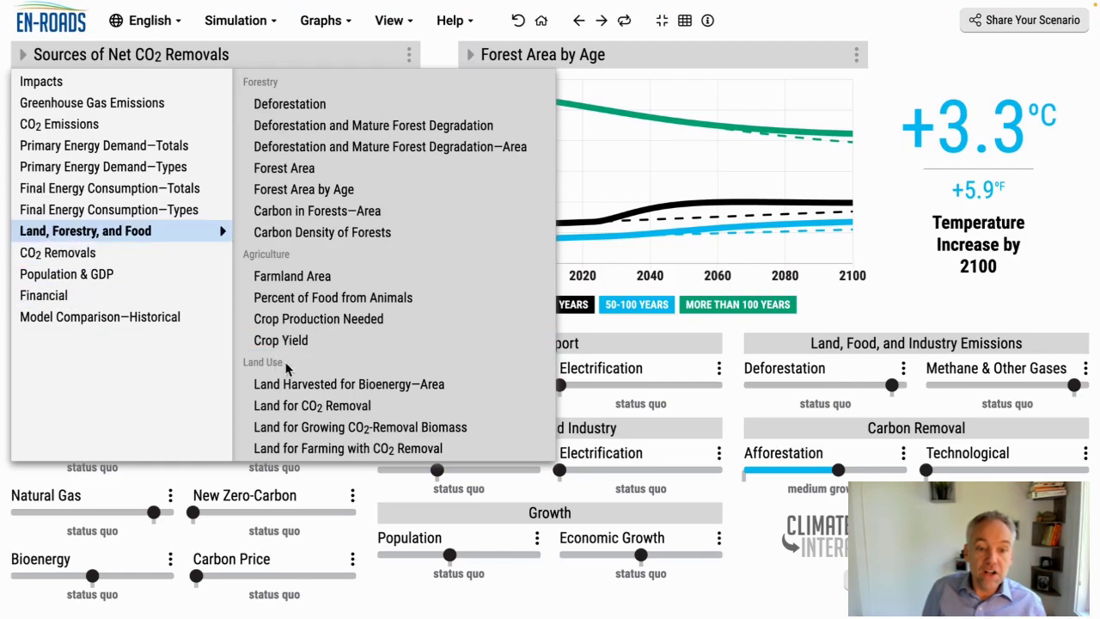
click(353, 428)
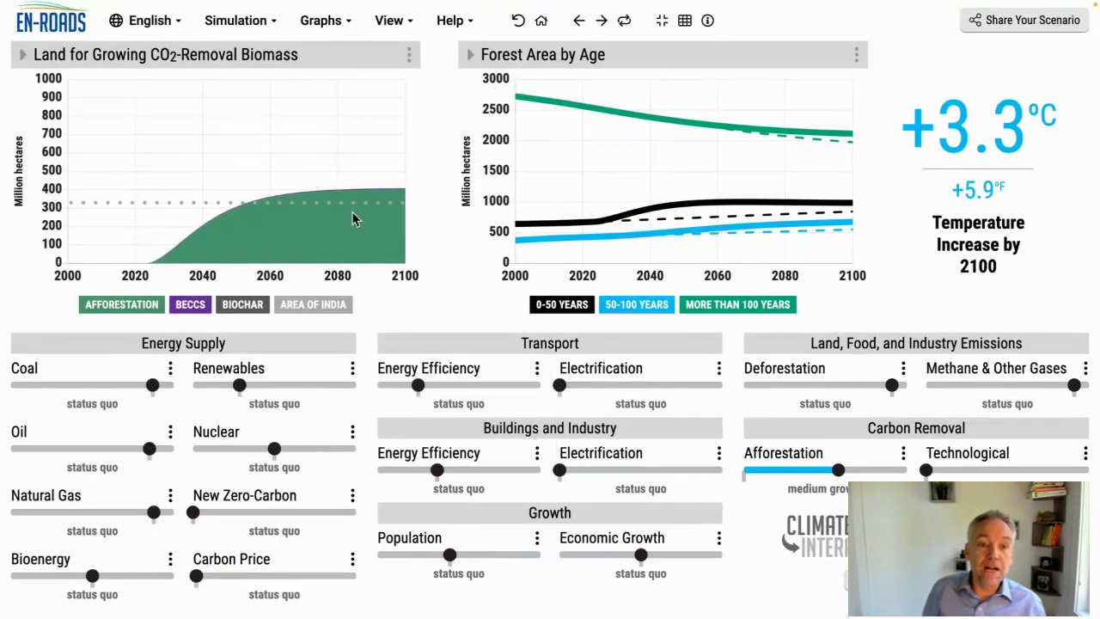
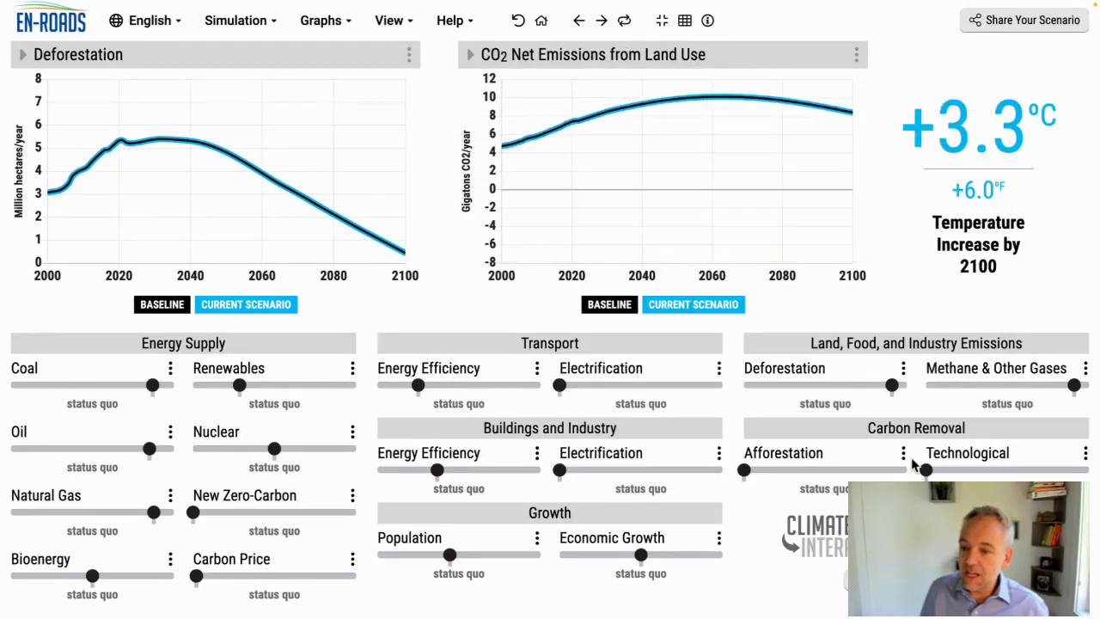
Enable detailed settings for Deforestation and Food, and show Crop Production Needed as the related graph.
click(904, 372)
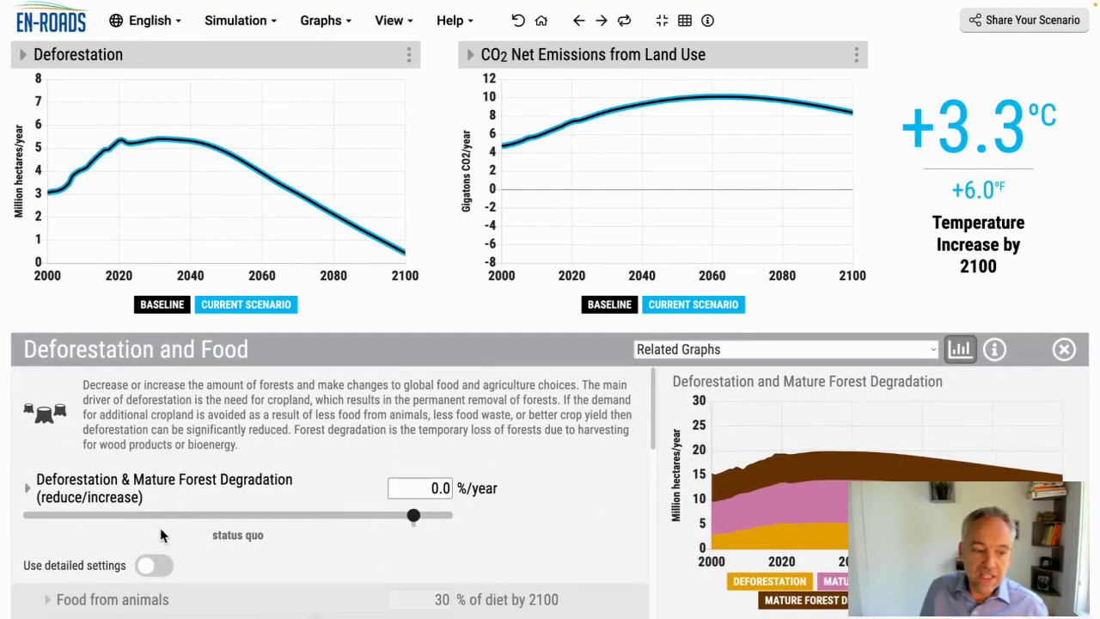
click(161, 568)
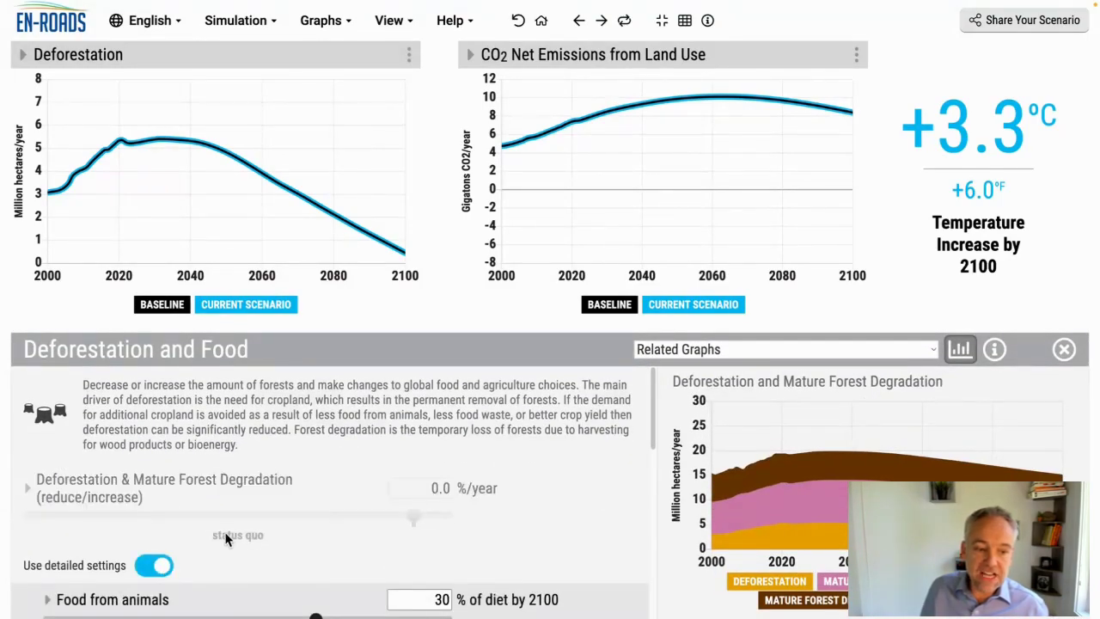
scroll(228, 550, down, 1)
scroll(227, 537, down, 2)
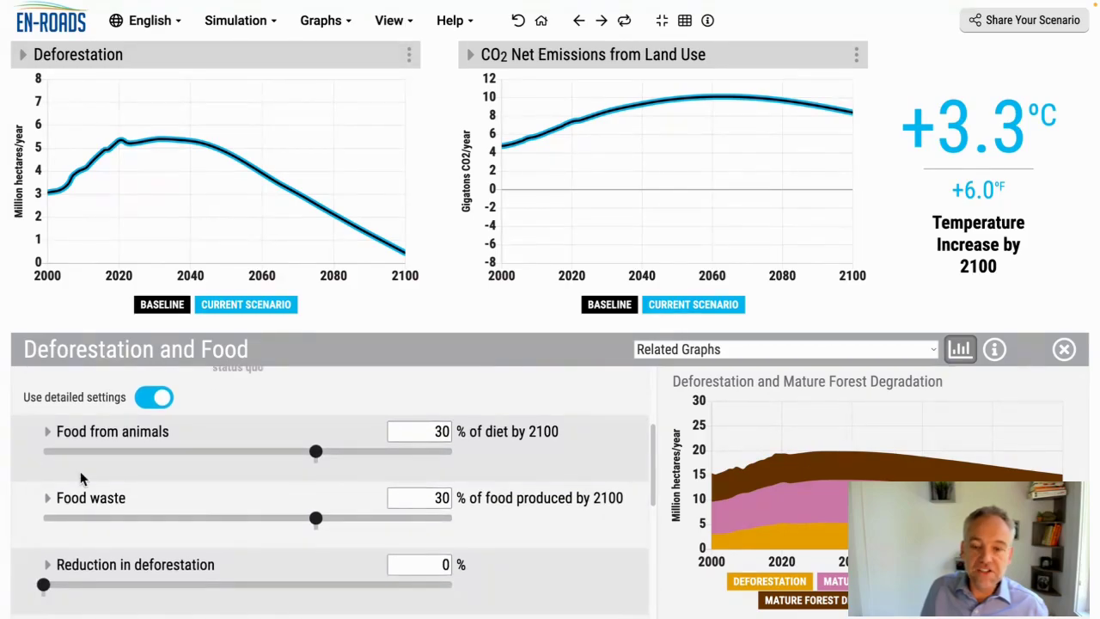
click(744, 350)
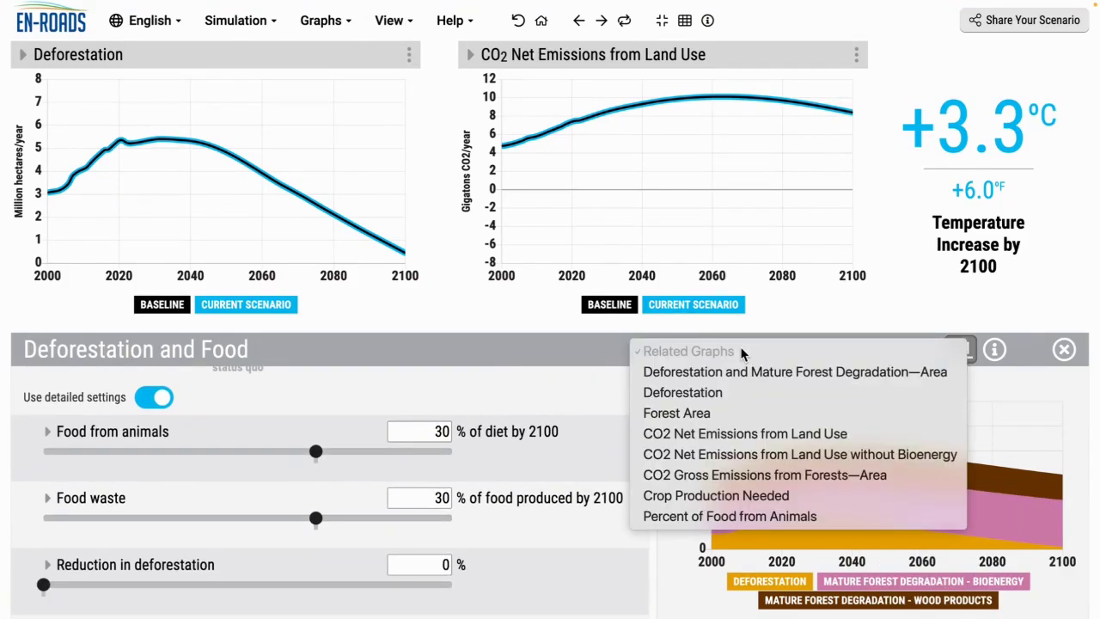
click(772, 496)
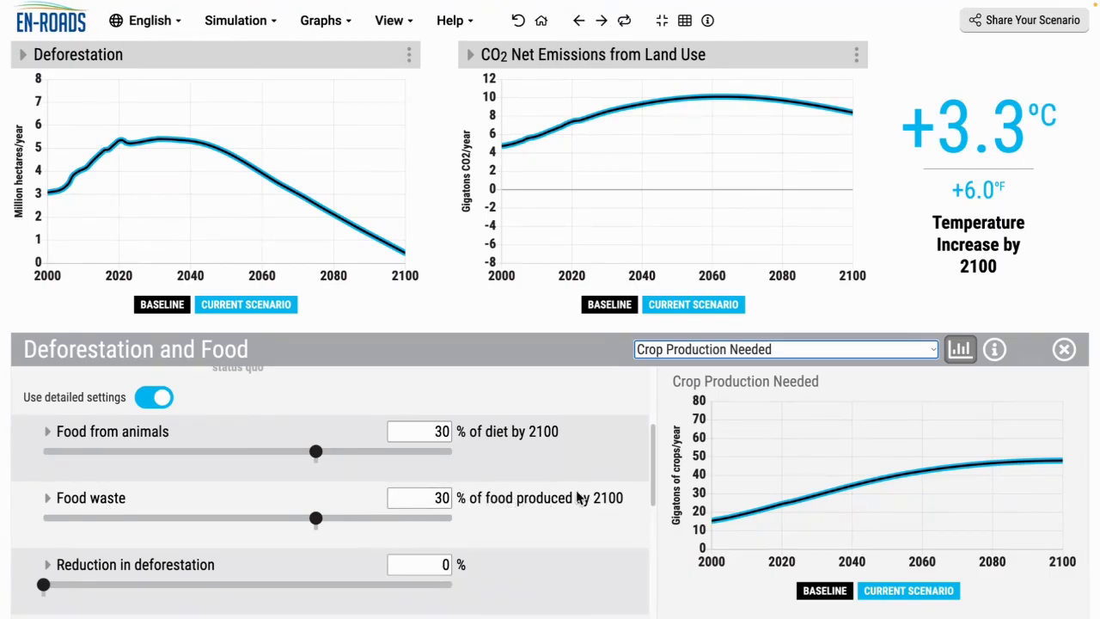
Set Food waste to 17% of food produced by 2100, and replay the change to compare it with the baseline.
click(46, 501)
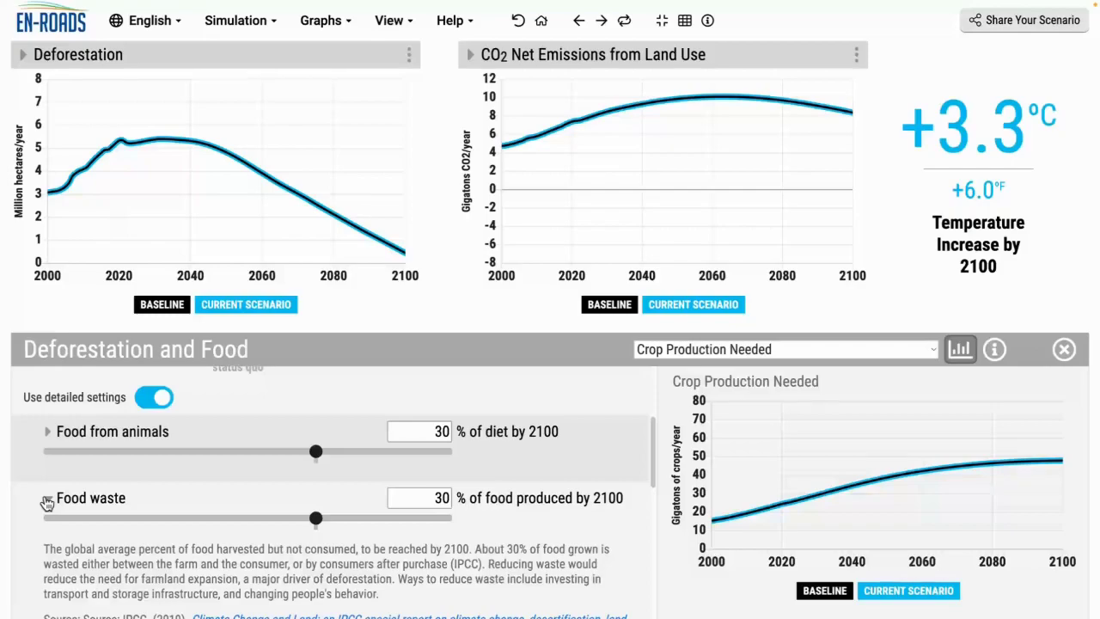
click(47, 502)
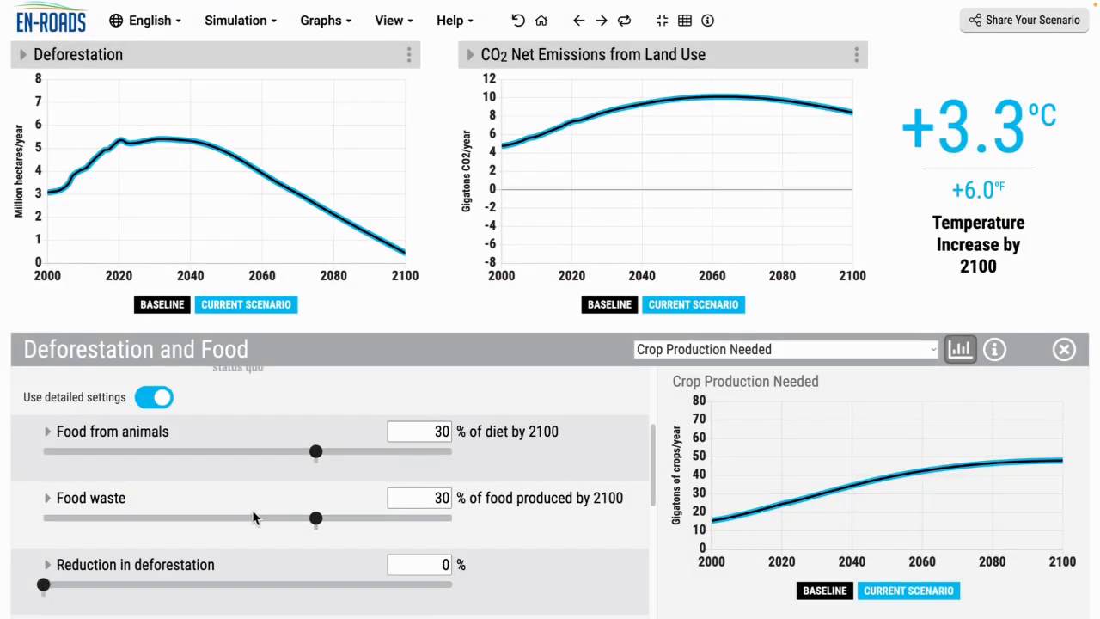
click(141, 519)
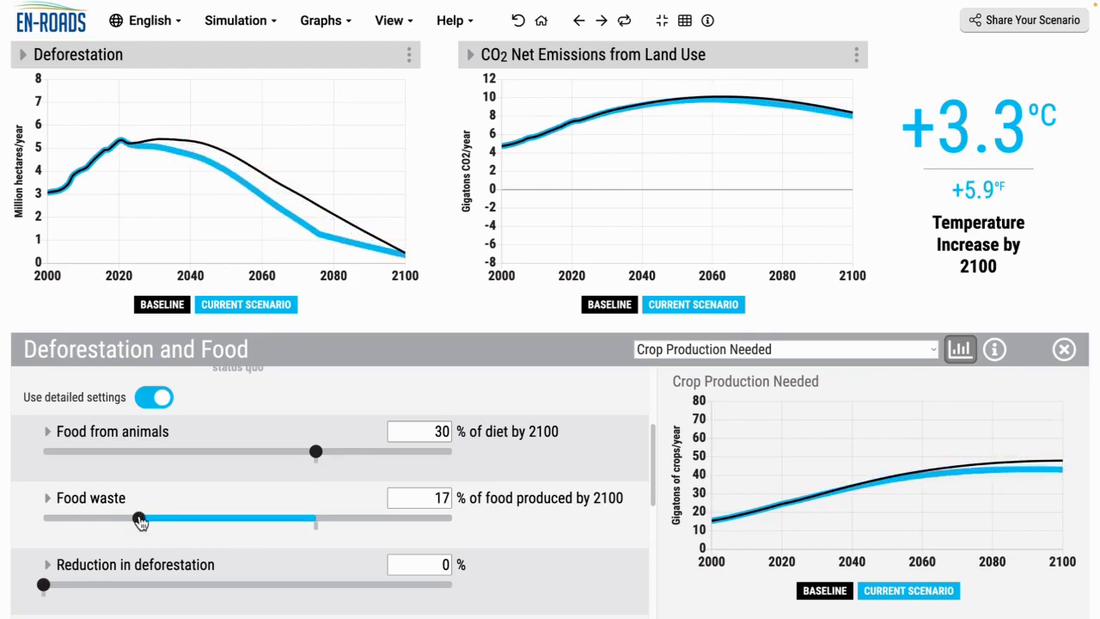
mouse_move(991, 482)
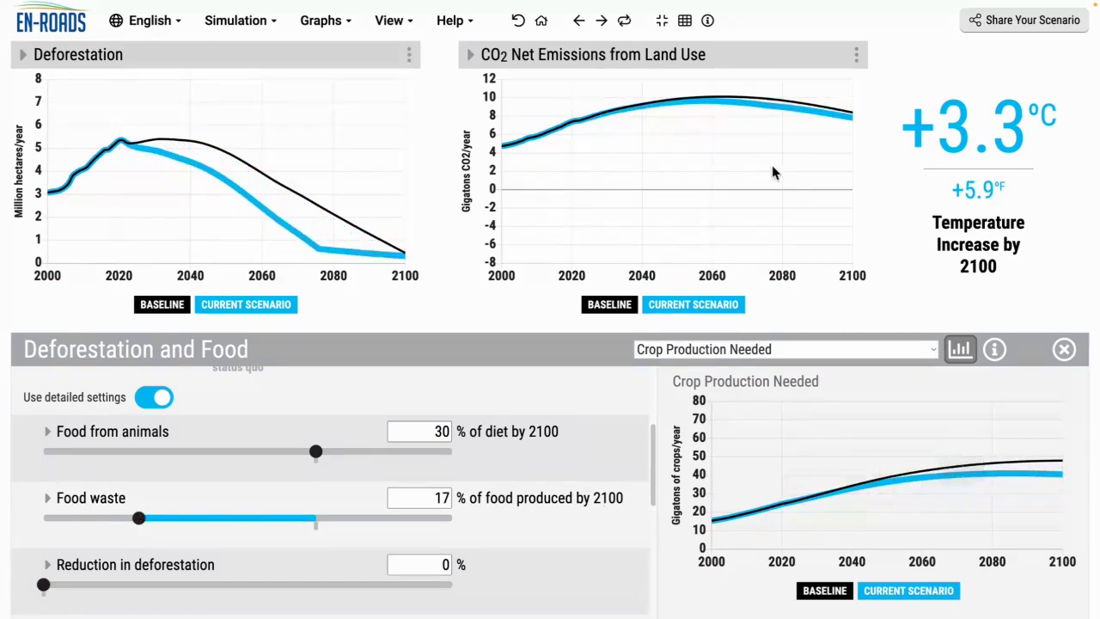
click(624, 21)
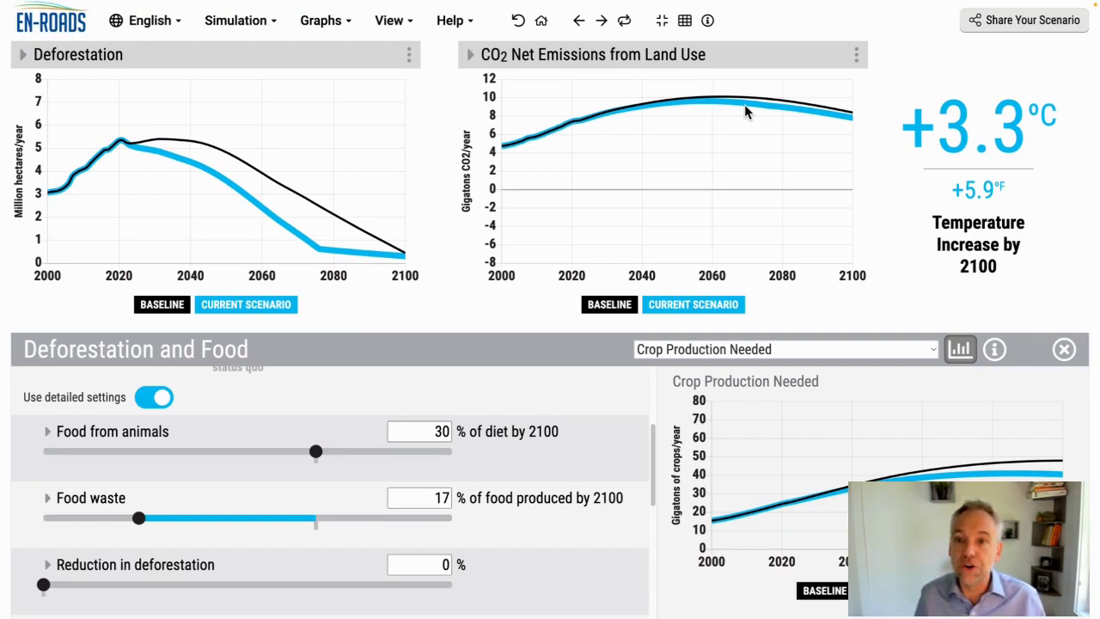
click(625, 21)
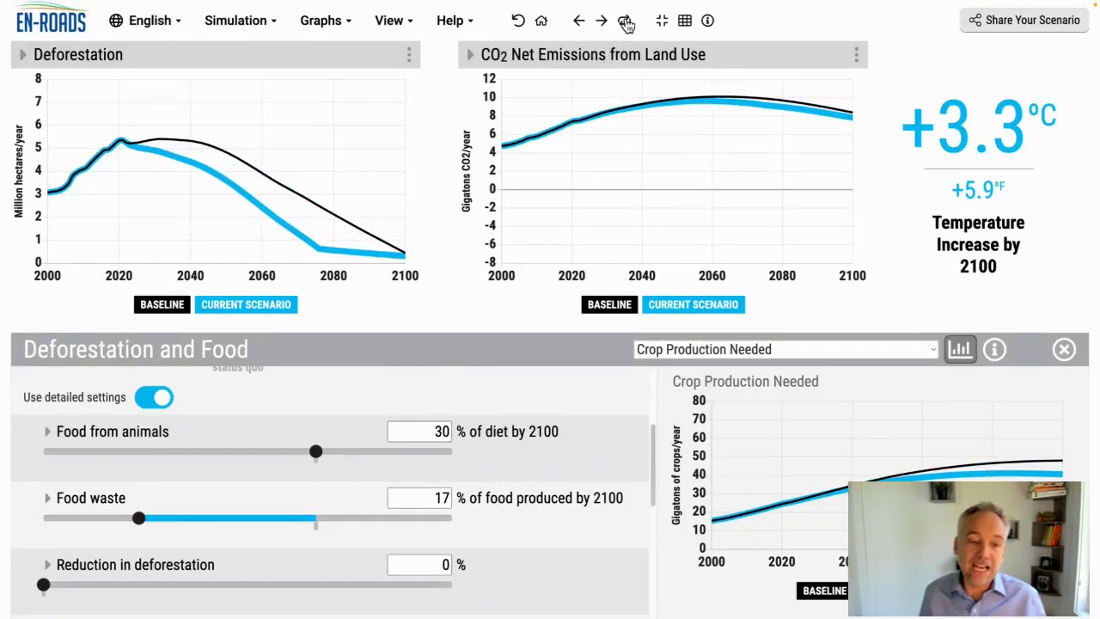
Reset the policies while keeping detailed settings enabled, and switch the related graph to Percent of Food from Animals.
click(520, 22)
click(160, 400)
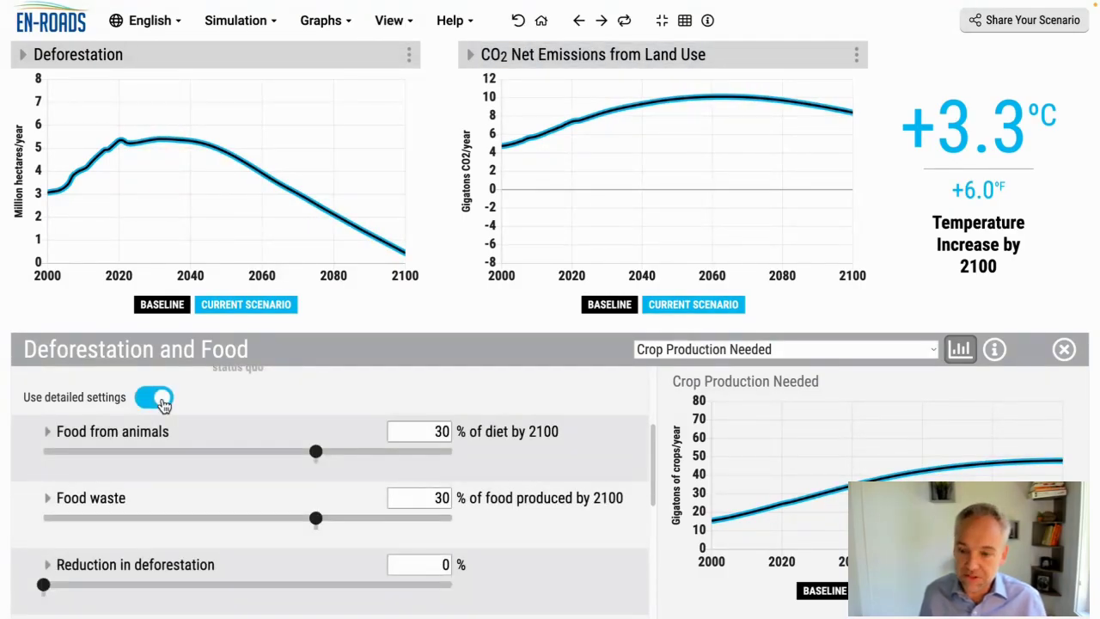
click(791, 353)
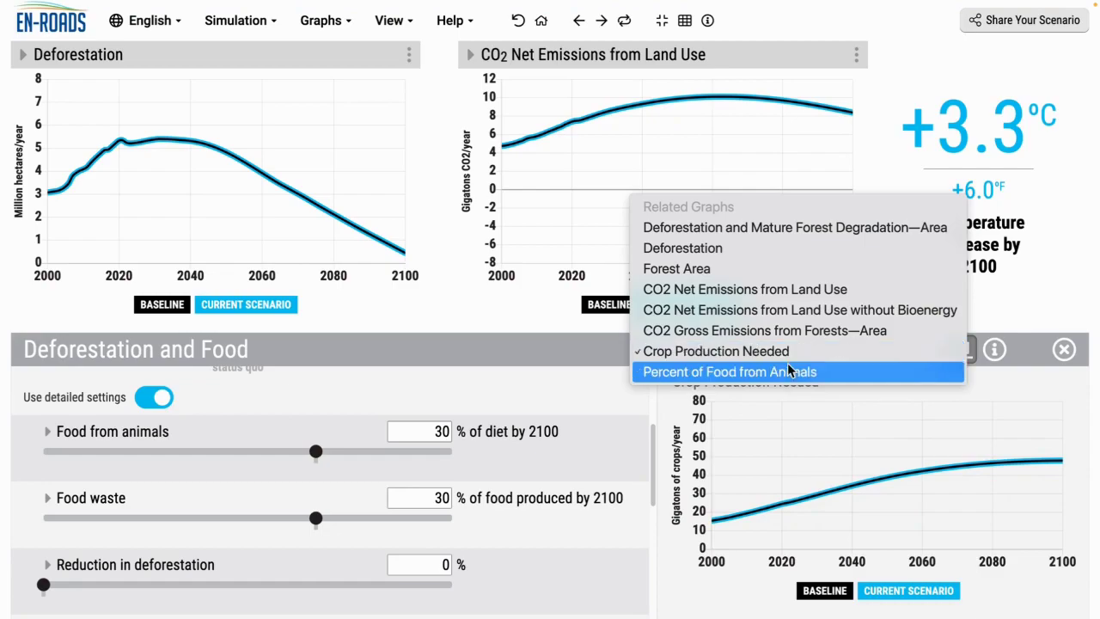
click(789, 373)
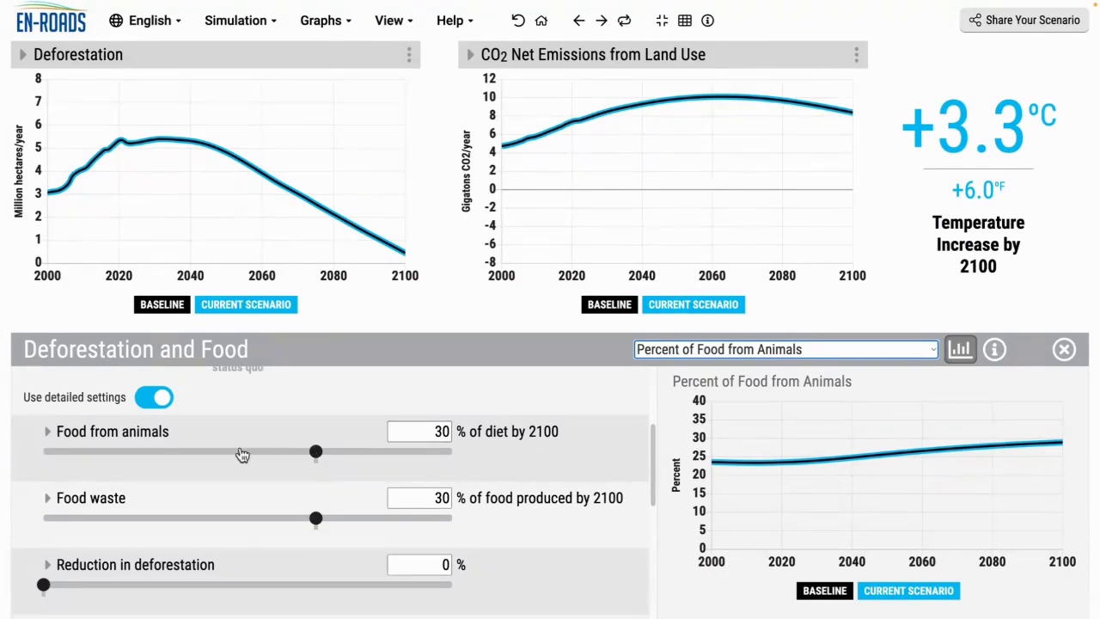
Set Food from animals to 16% of diet by 2100, and switch the Deforestation graph to CO2 Removals from Land.
click(122, 455)
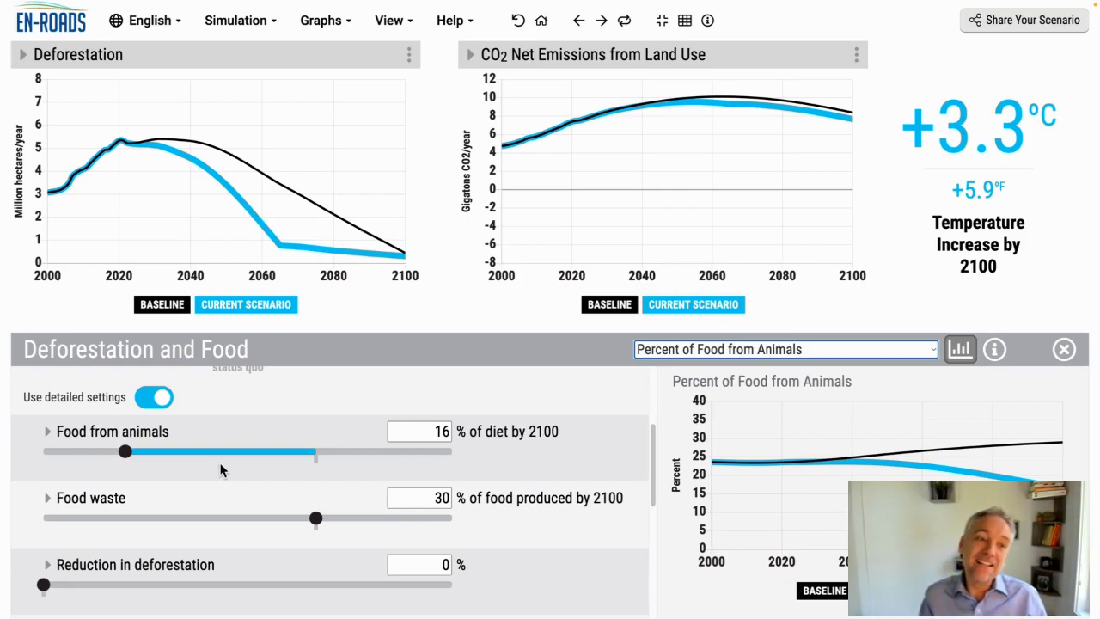
mouse_move(754, 102)
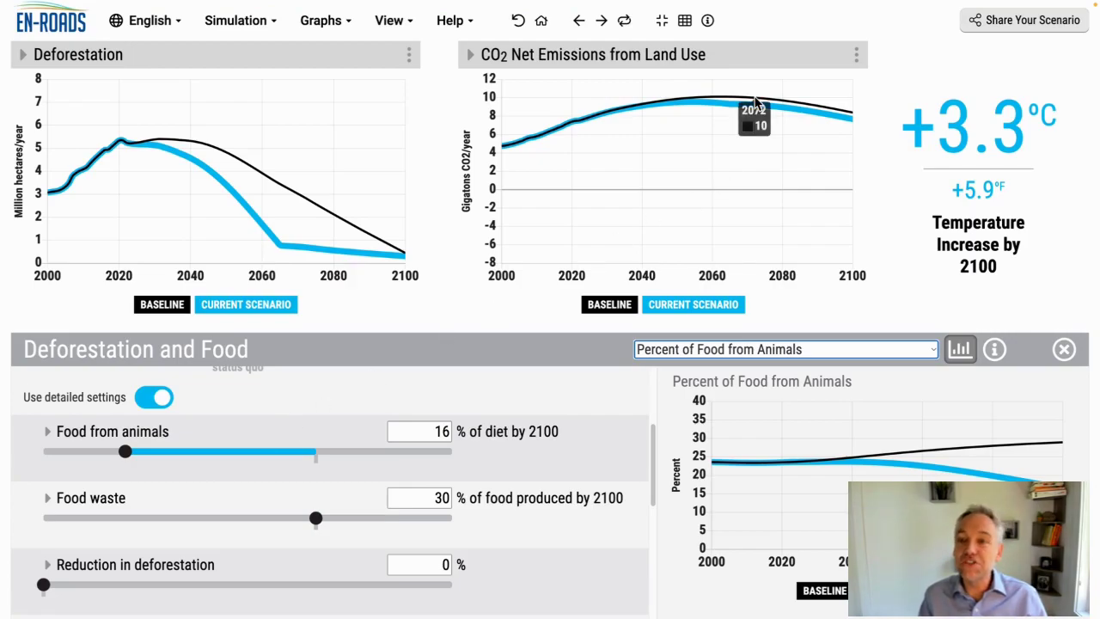
click(206, 63)
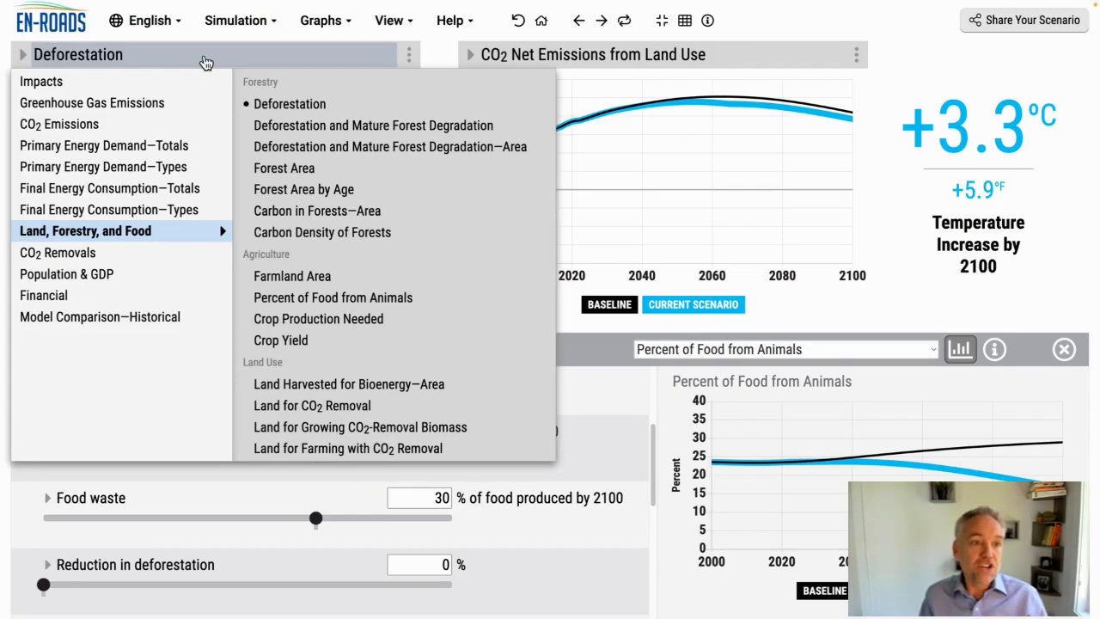
mouse_move(133, 252)
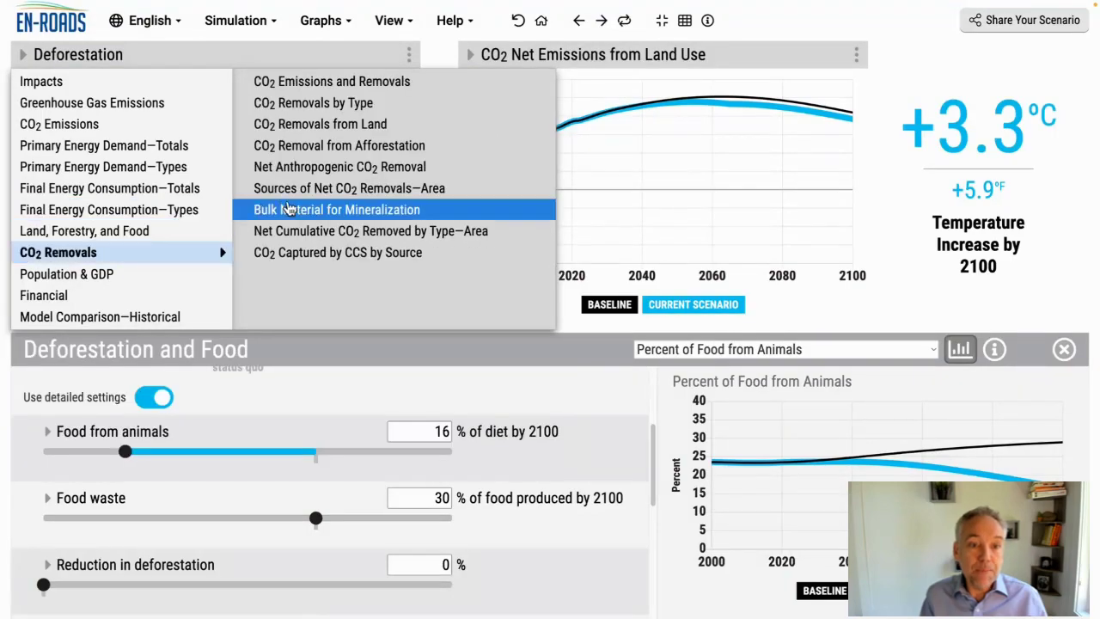
click(356, 125)
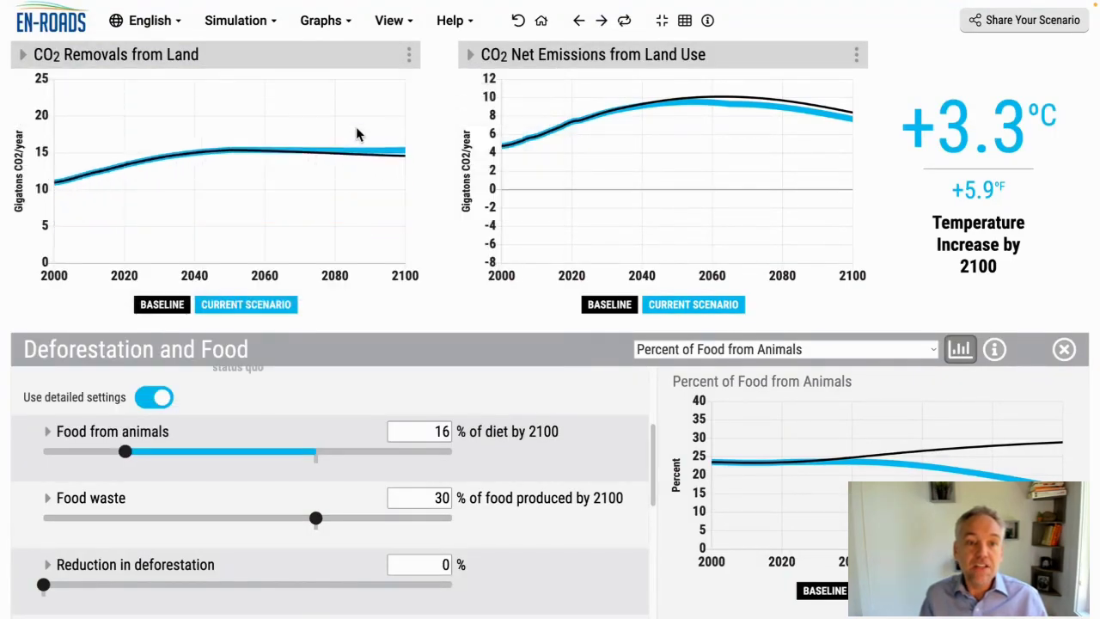
Replay the food-from-animals change, and switch the CO2 Removals from Land graph to CH4 Emissions.
click(622, 23)
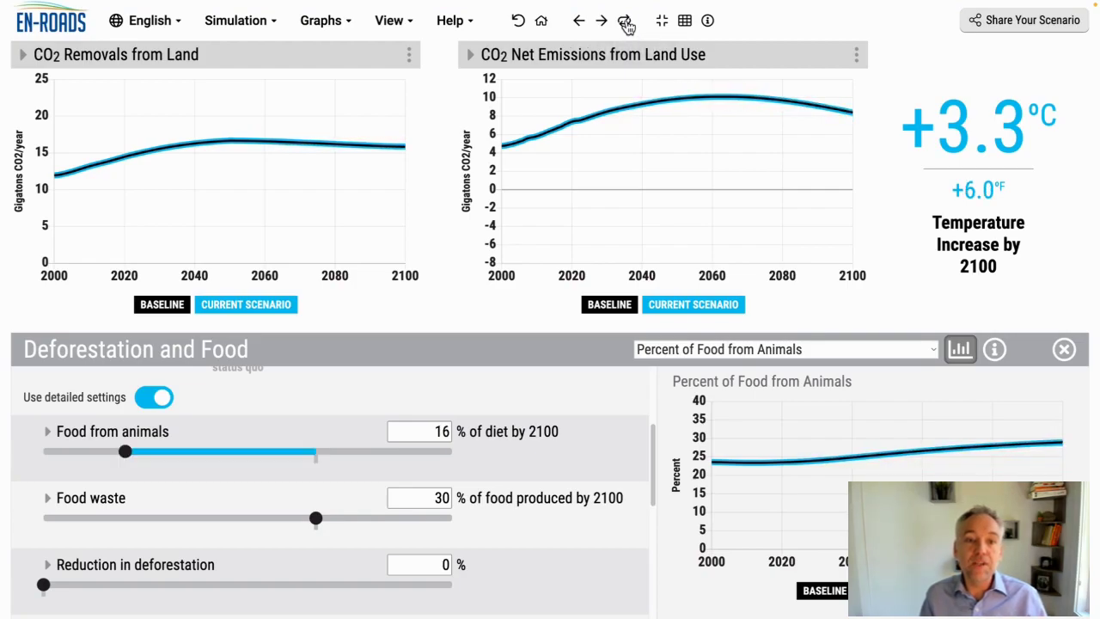
click(625, 23)
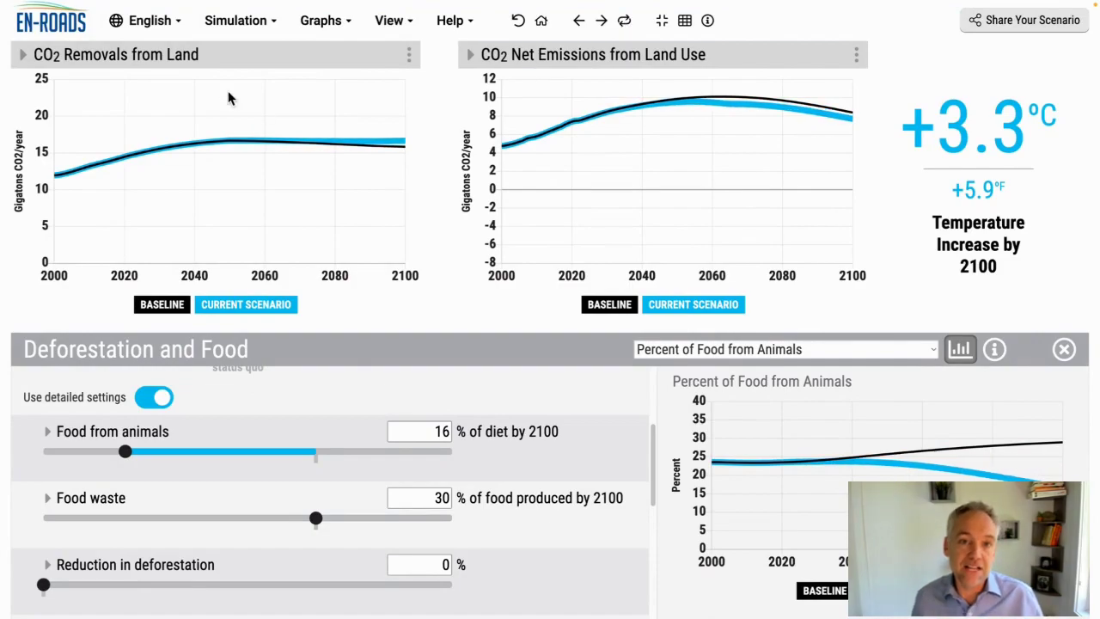
click(171, 64)
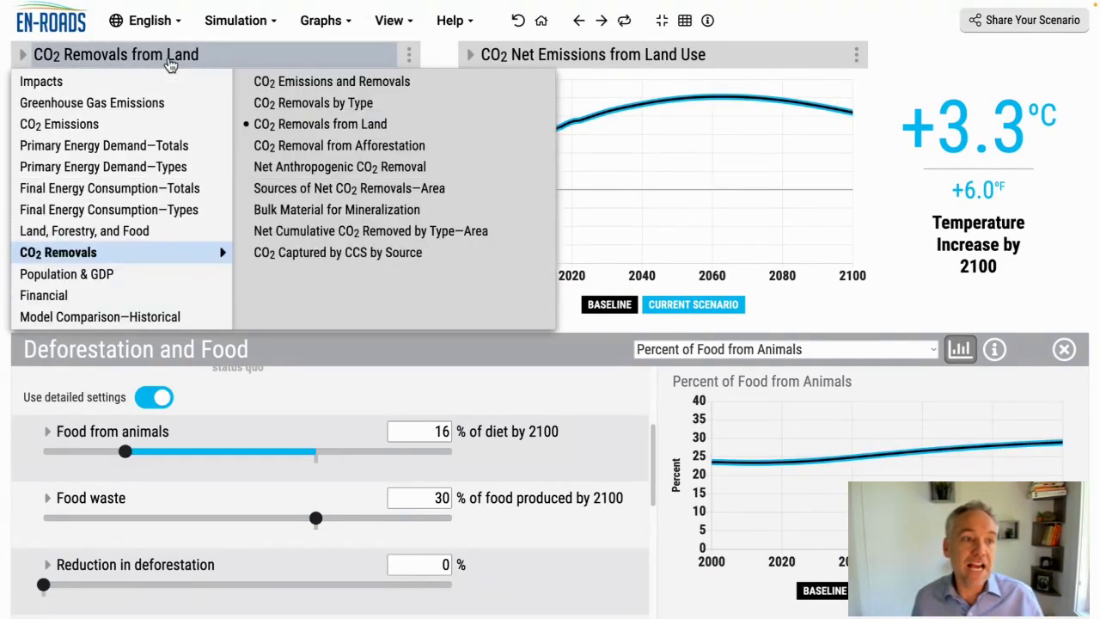
mouse_move(171, 103)
click(273, 147)
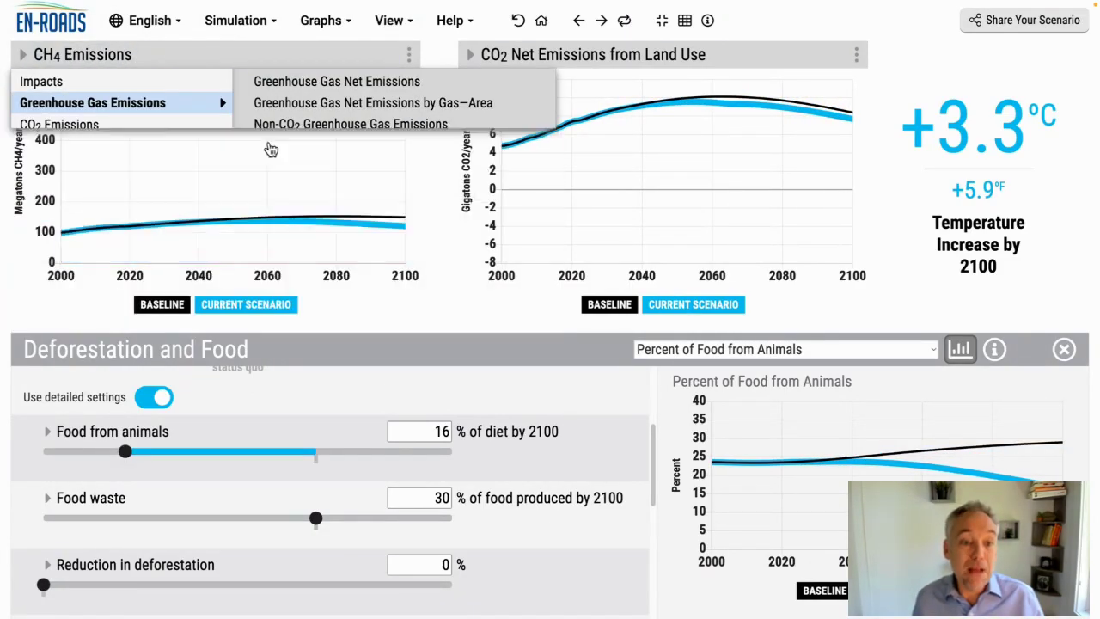
Replay the food-from-animals change several times to compare methane emissions with the baseline.
click(623, 24)
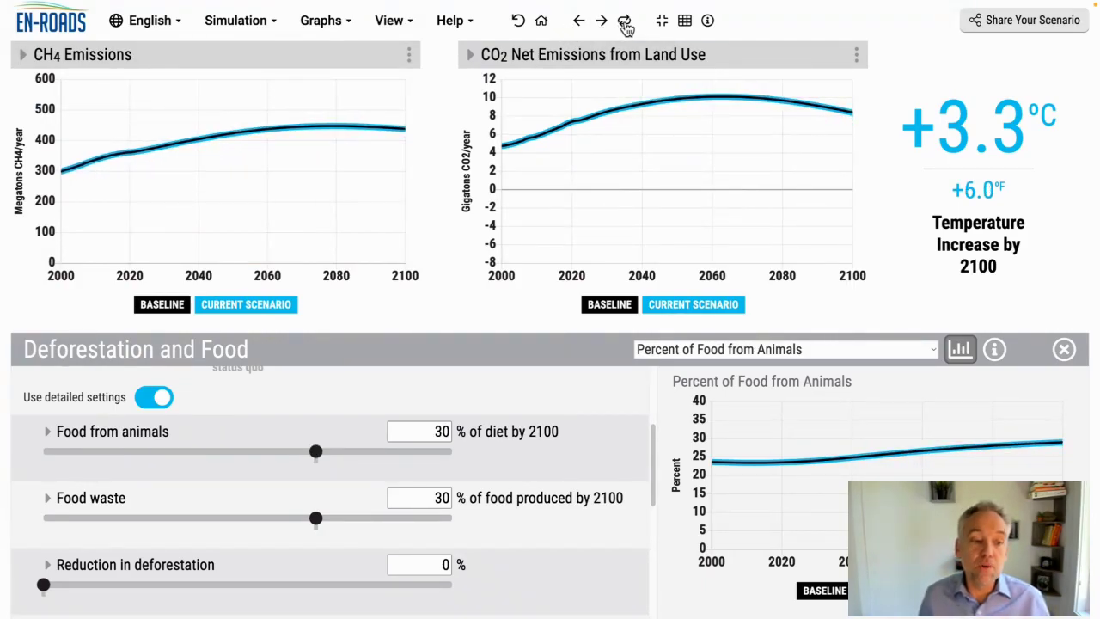
click(624, 24)
click(624, 24)
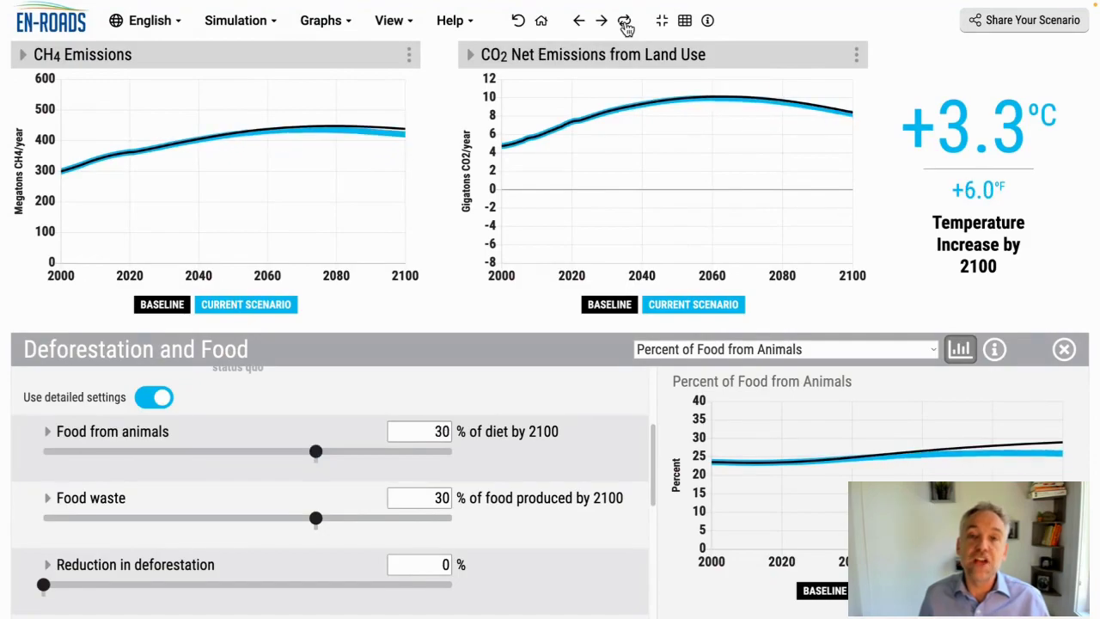
click(625, 24)
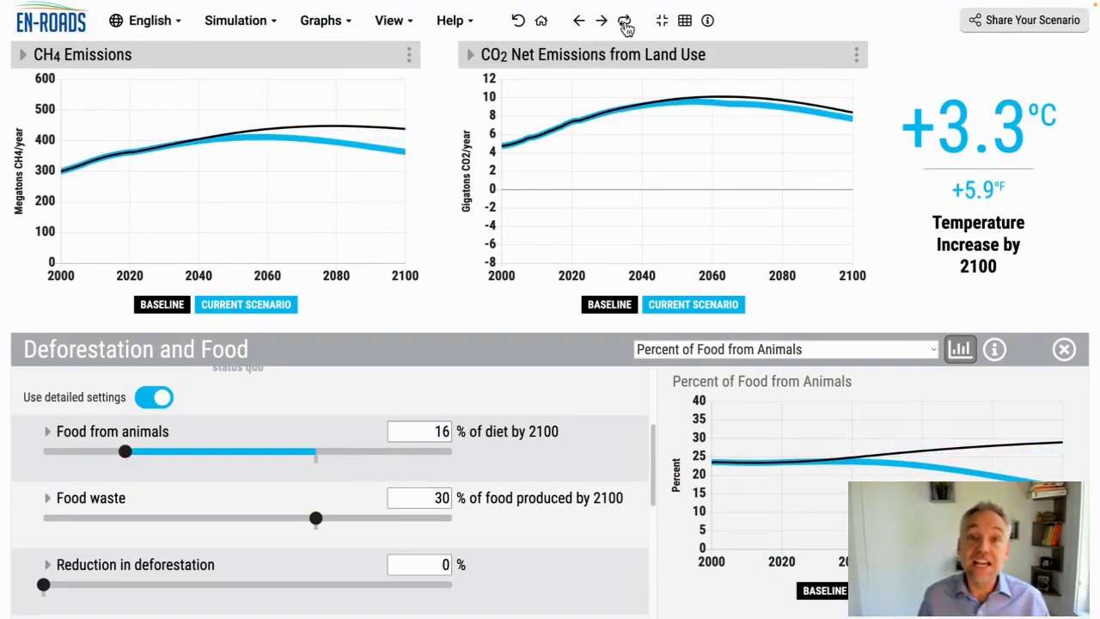
click(625, 24)
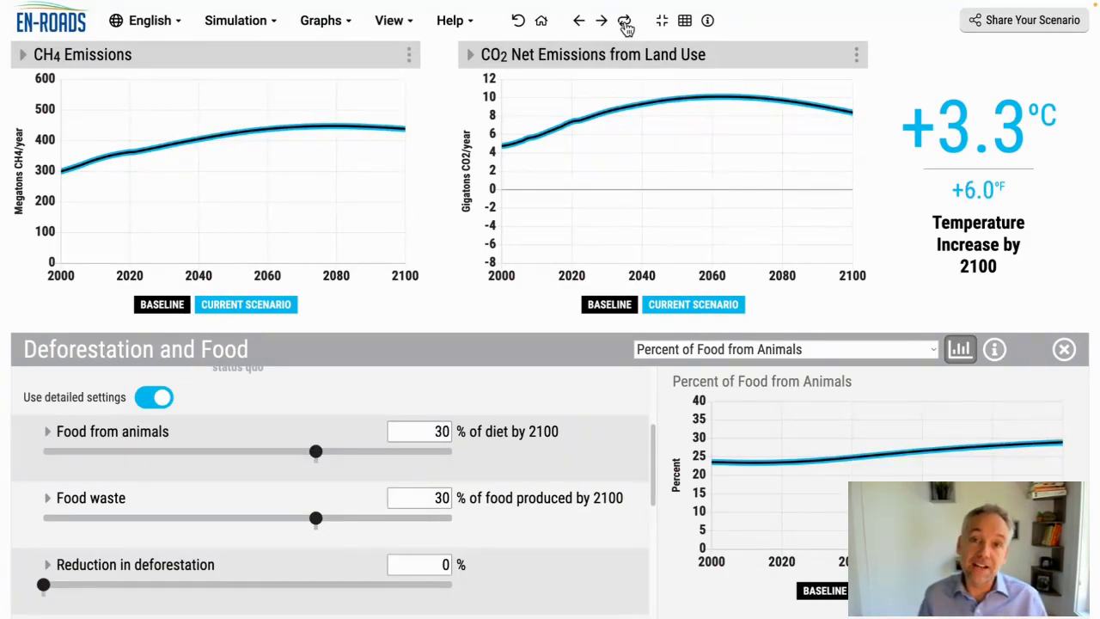
click(625, 24)
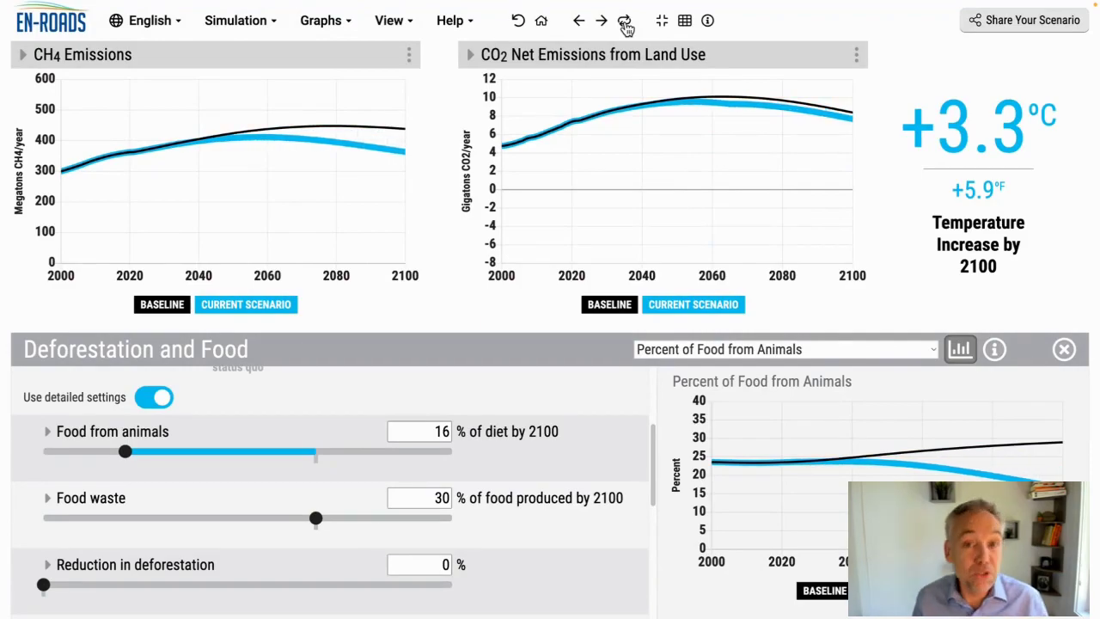
click(625, 24)
click(625, 24)
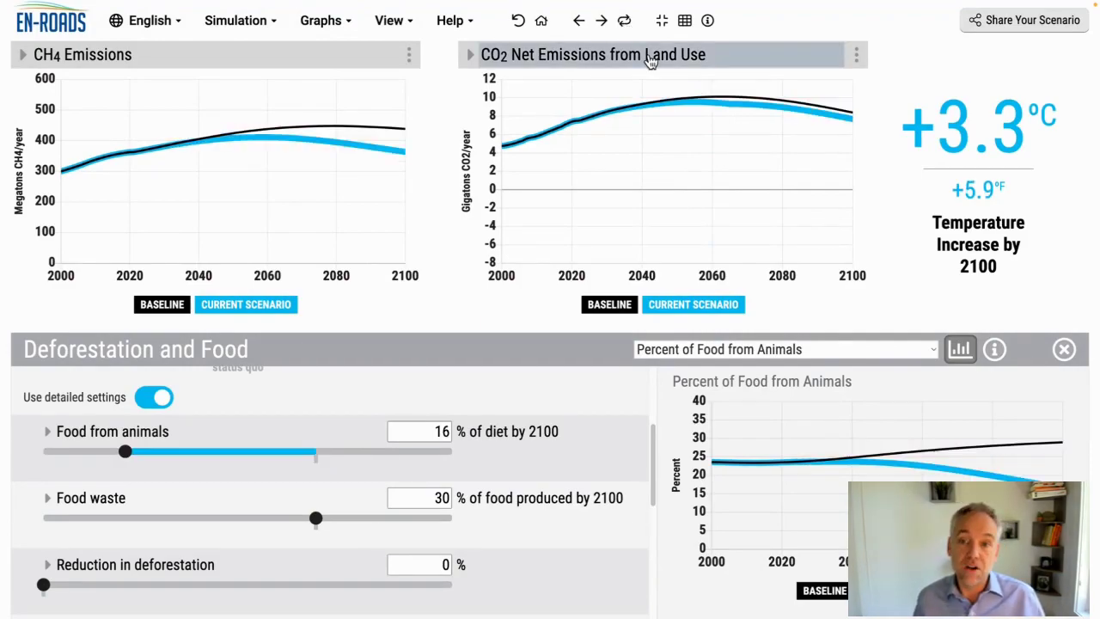
click(625, 24)
Switch the CO2 Net Emissions from Land Use graph to N2O Emissions, and replay the food-from-animals change.
click(646, 56)
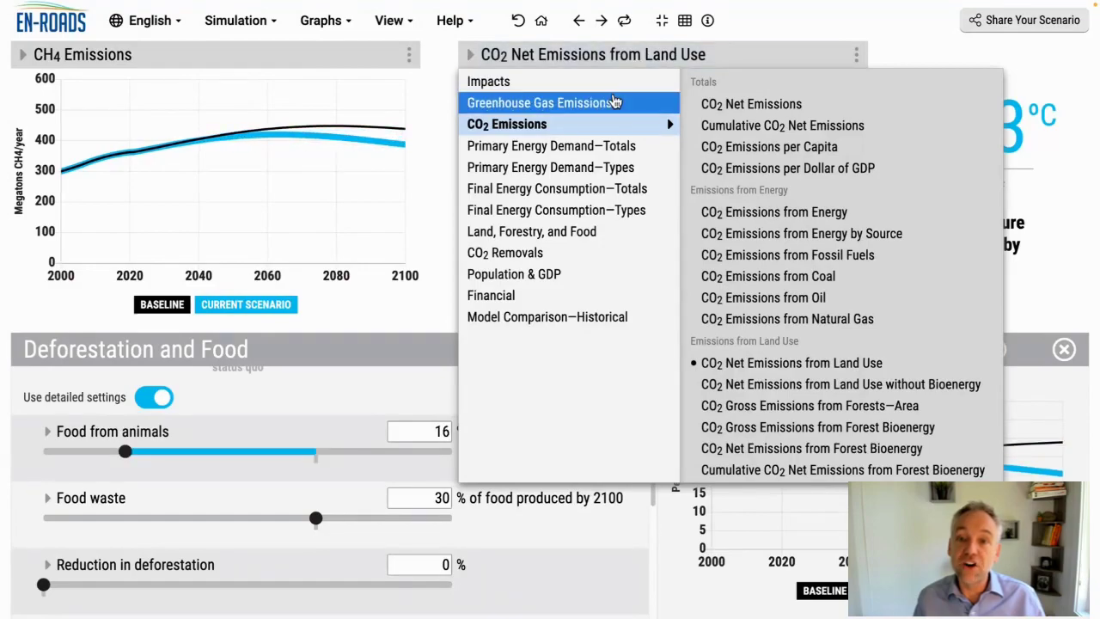
mouse_move(601, 101)
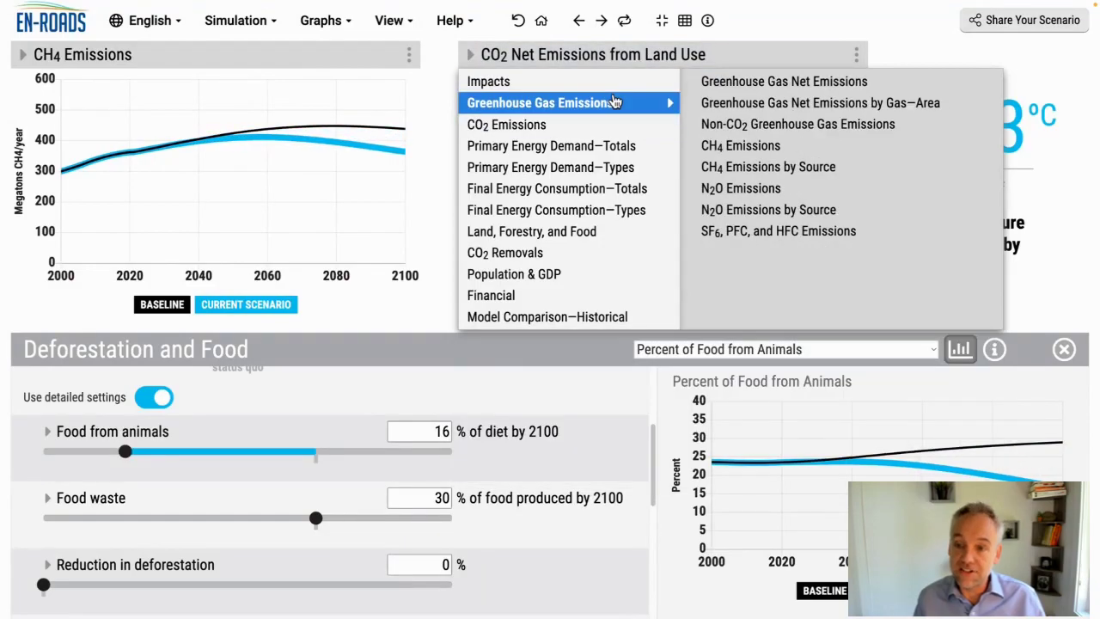
click(769, 196)
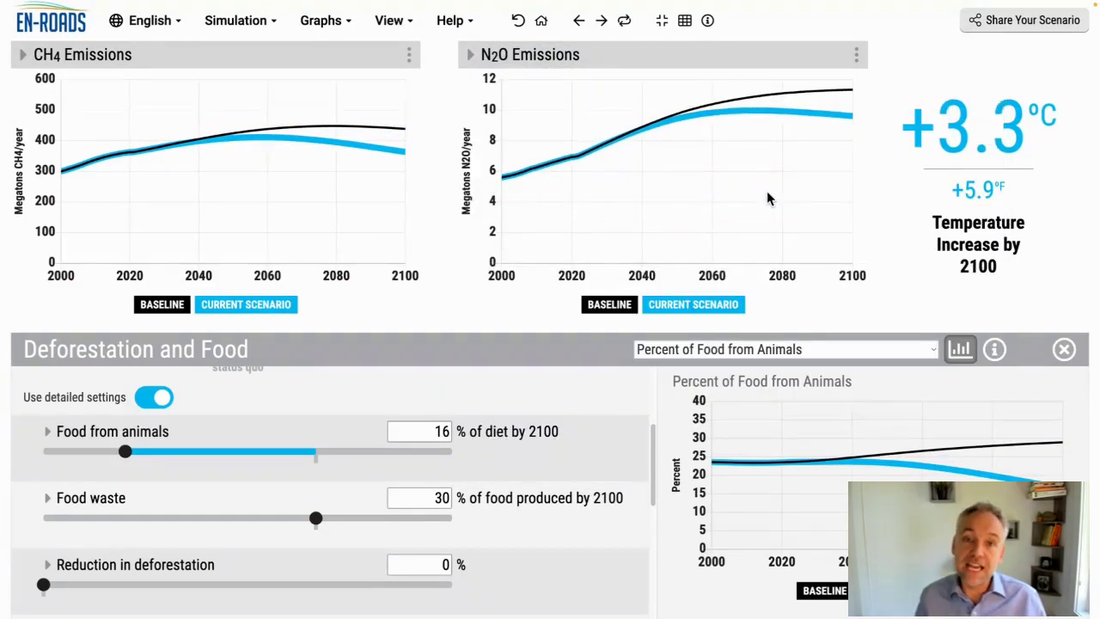
click(626, 22)
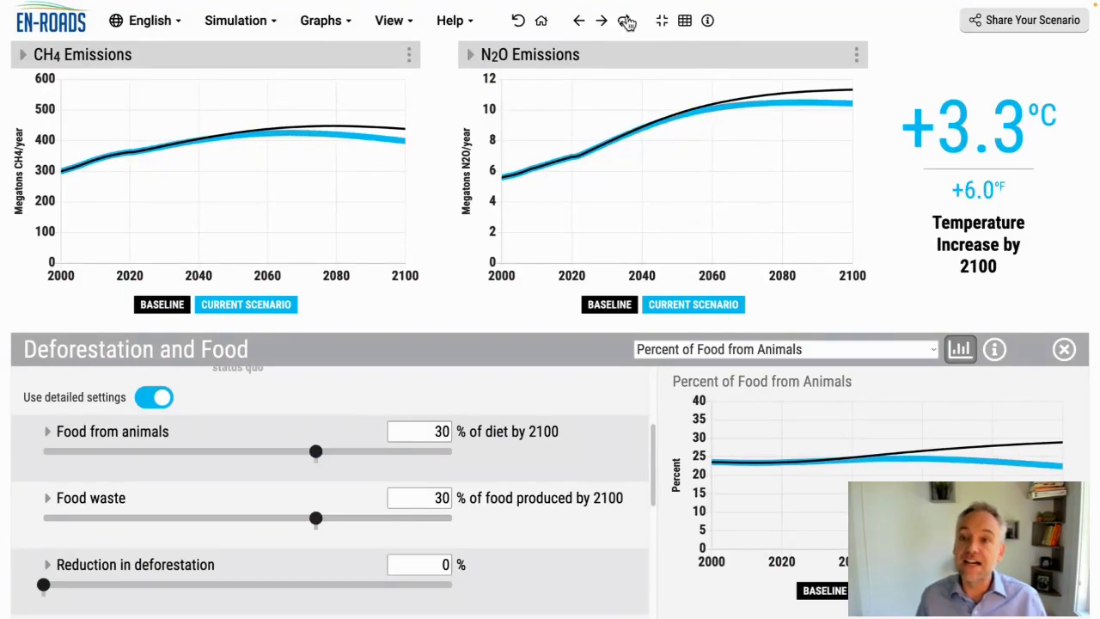
click(626, 21)
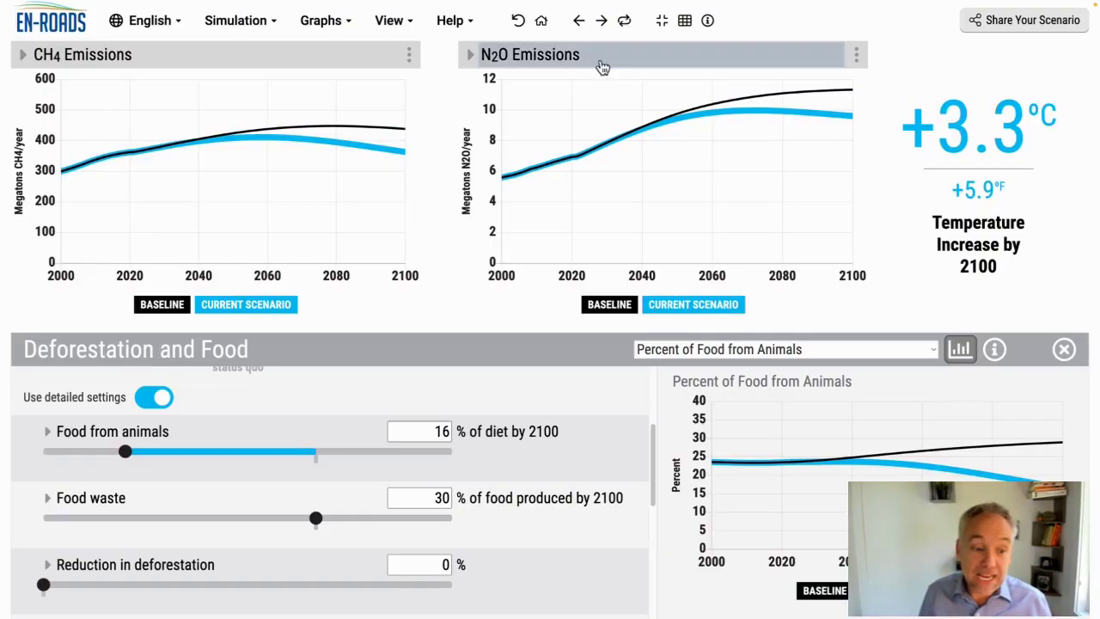
Reset the policies, and test Economic Growth at high growth and below the status quo.
click(519, 23)
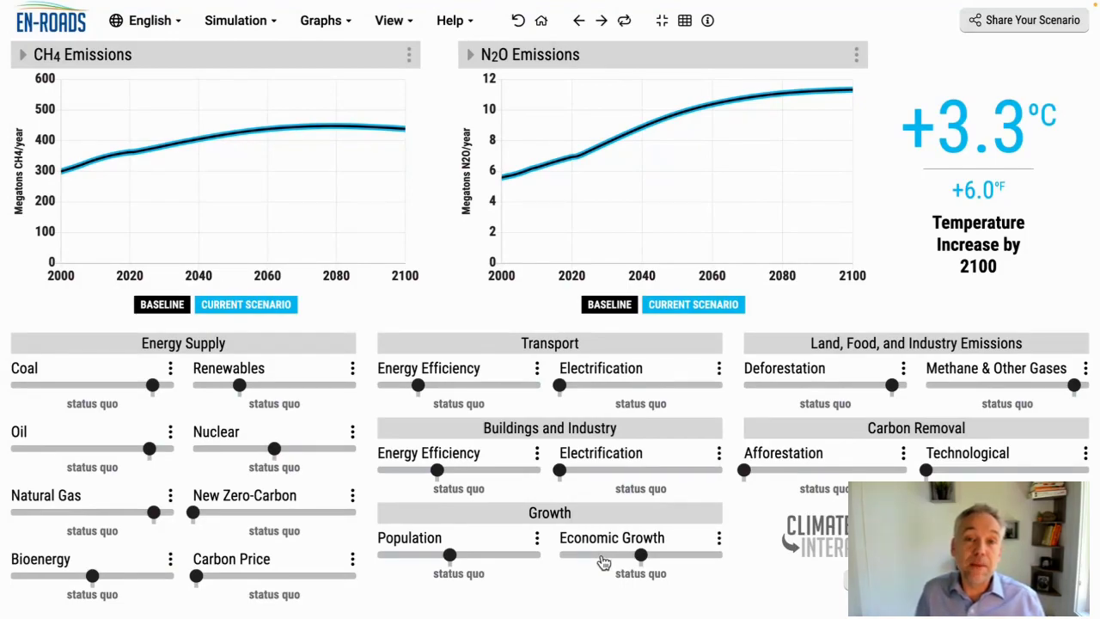
click(702, 556)
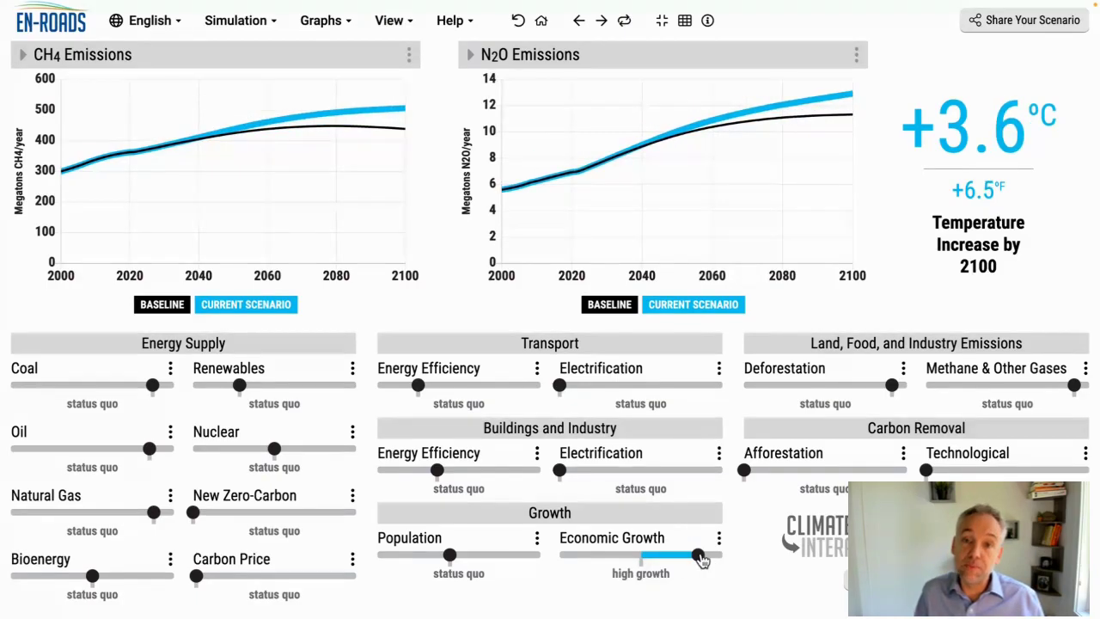
drag(699, 556, 607, 556)
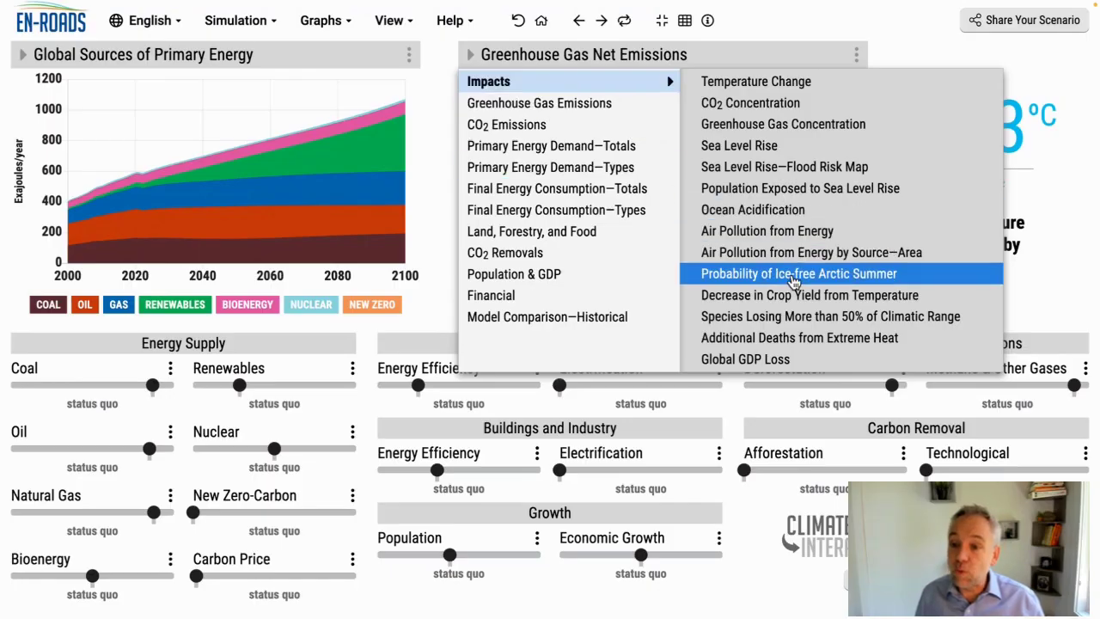
Display Decrease in Crop Yield from Temperature in place of Greenhouse Gas Net Emissions, and Crop Yield in place of Global Sources of Primary Energy.
click(808, 296)
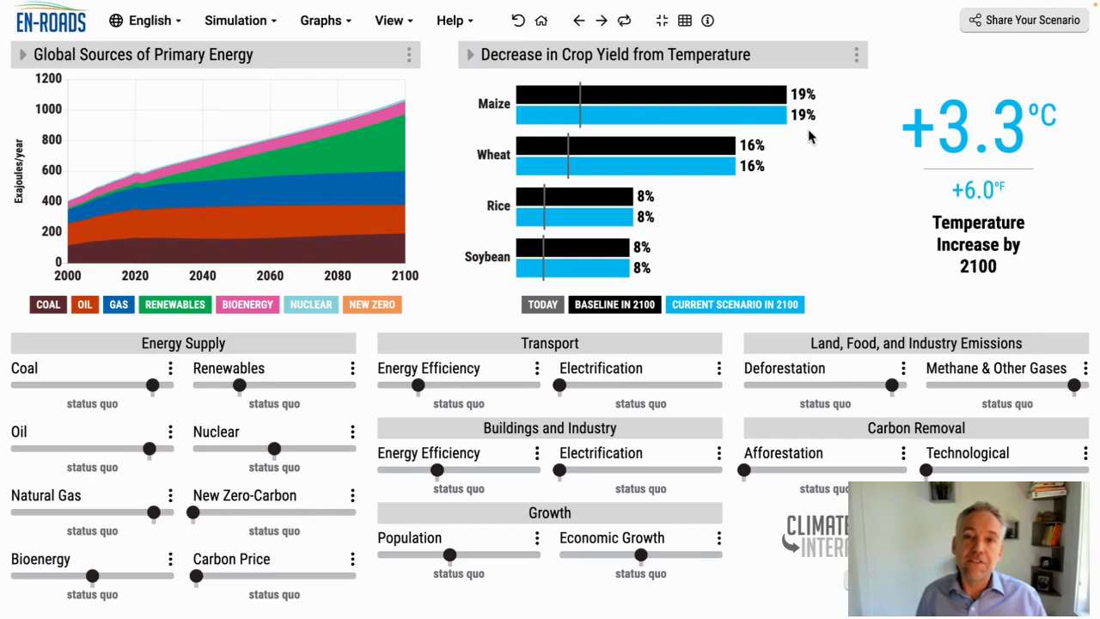
click(186, 54)
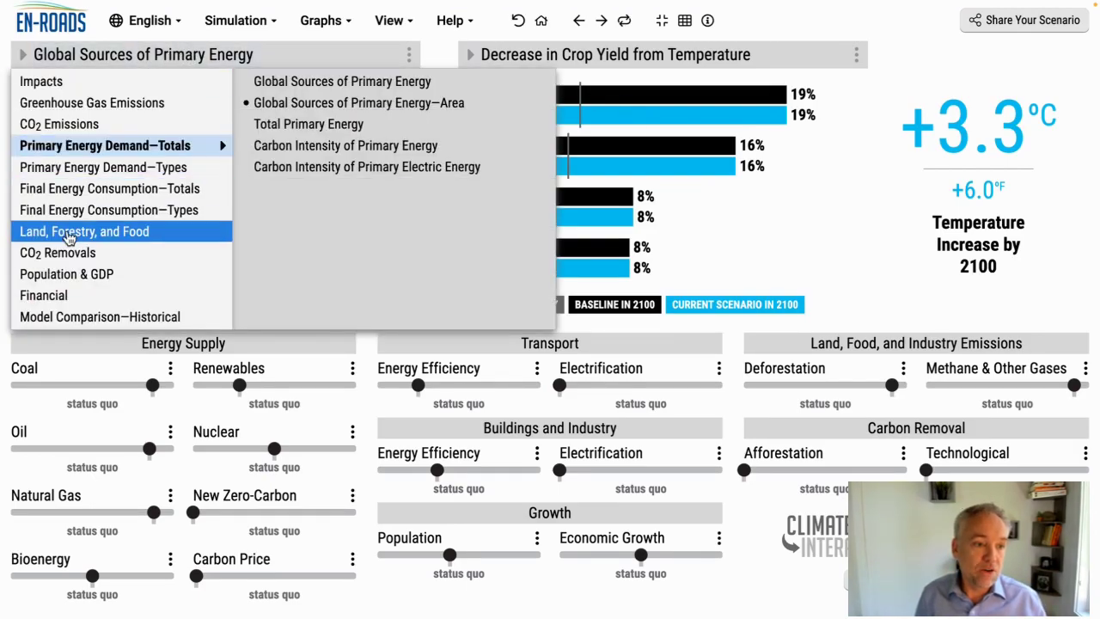
mouse_move(68, 239)
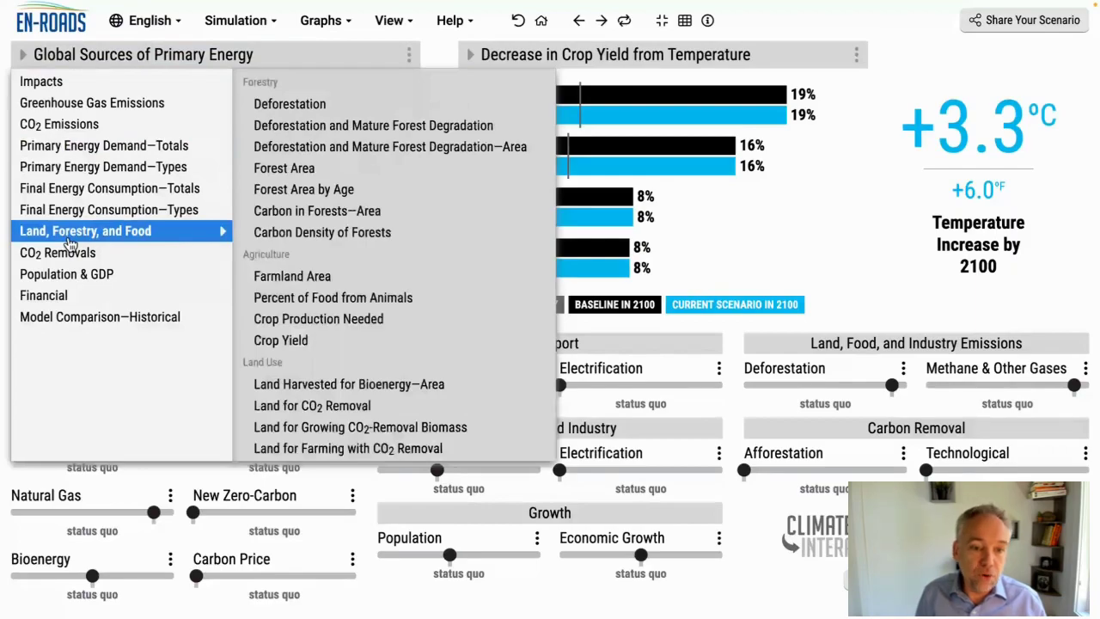
click(293, 340)
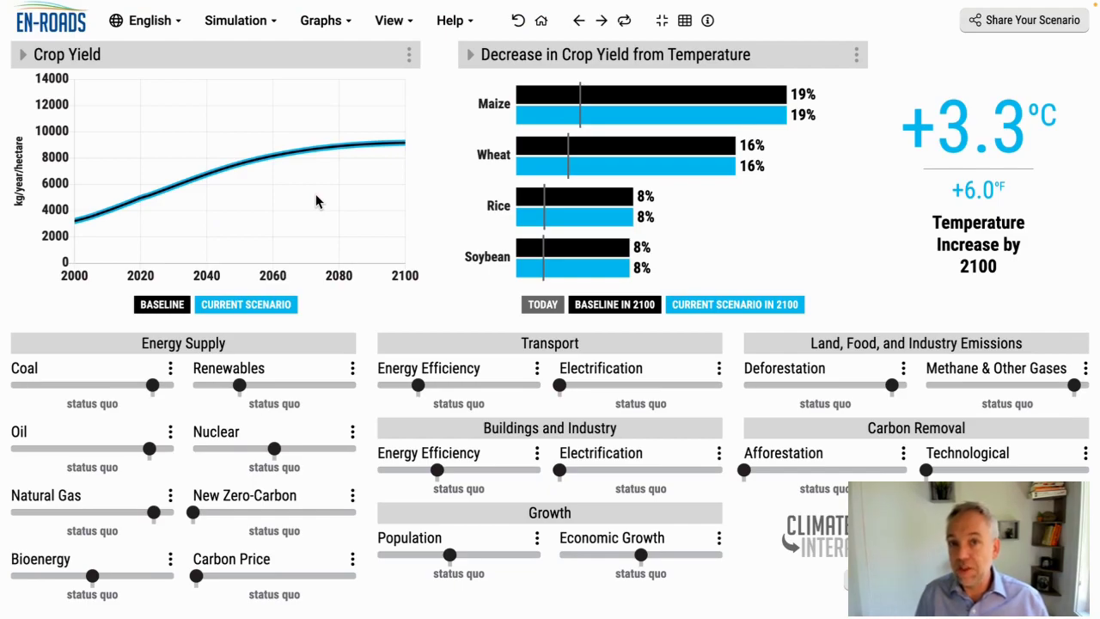
Set Carbon Price to very high and both Energy Efficiency policies to highly increased, and strongly reduce Methane & Other Gases and Deforestation.
click(333, 576)
click(508, 385)
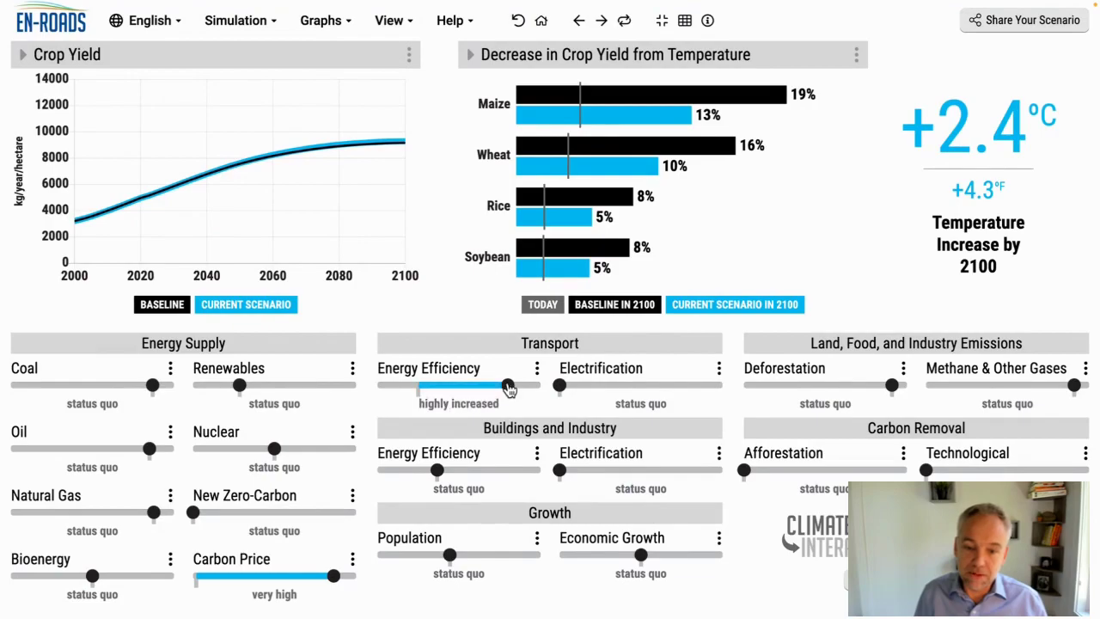
click(510, 470)
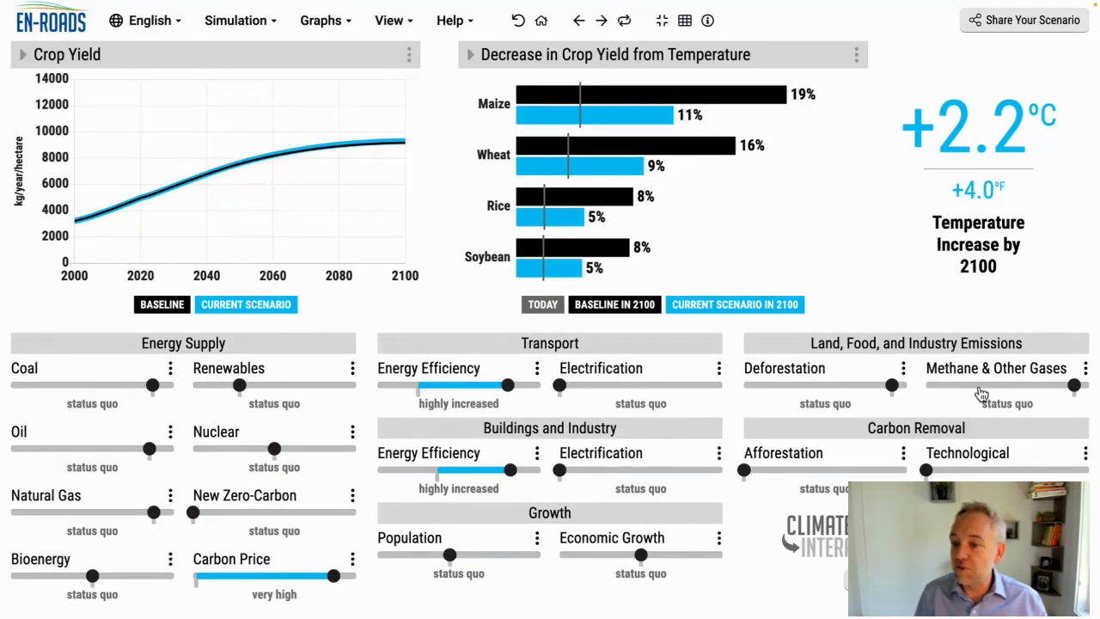
click(952, 385)
click(766, 386)
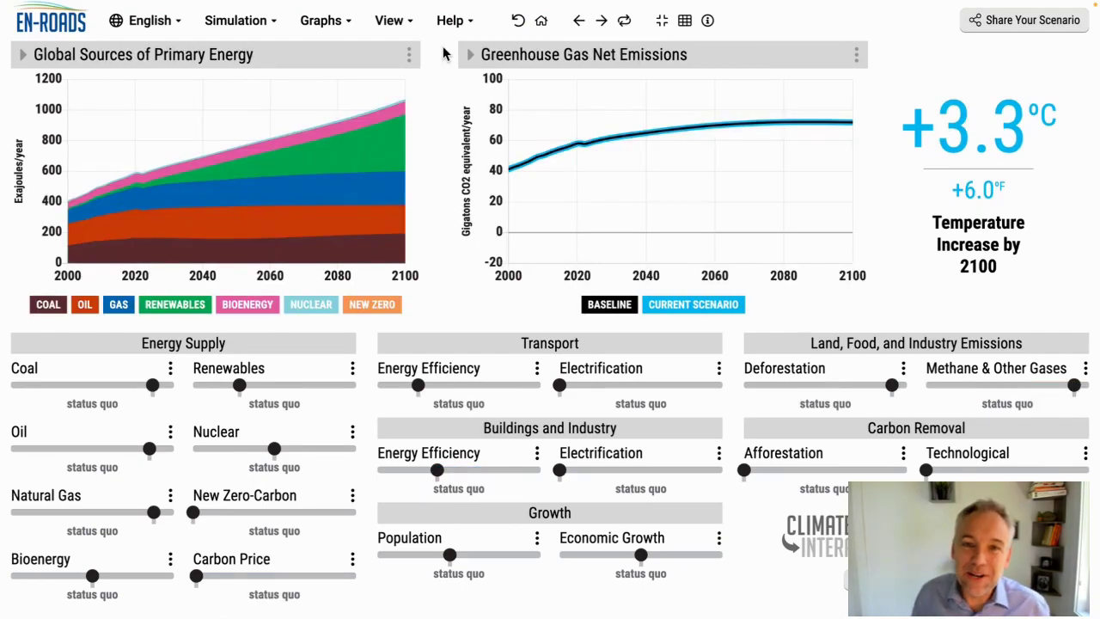
Replace the two default graphs with CO2 Net Emissions from Land Use and Deforestation.
click(376, 54)
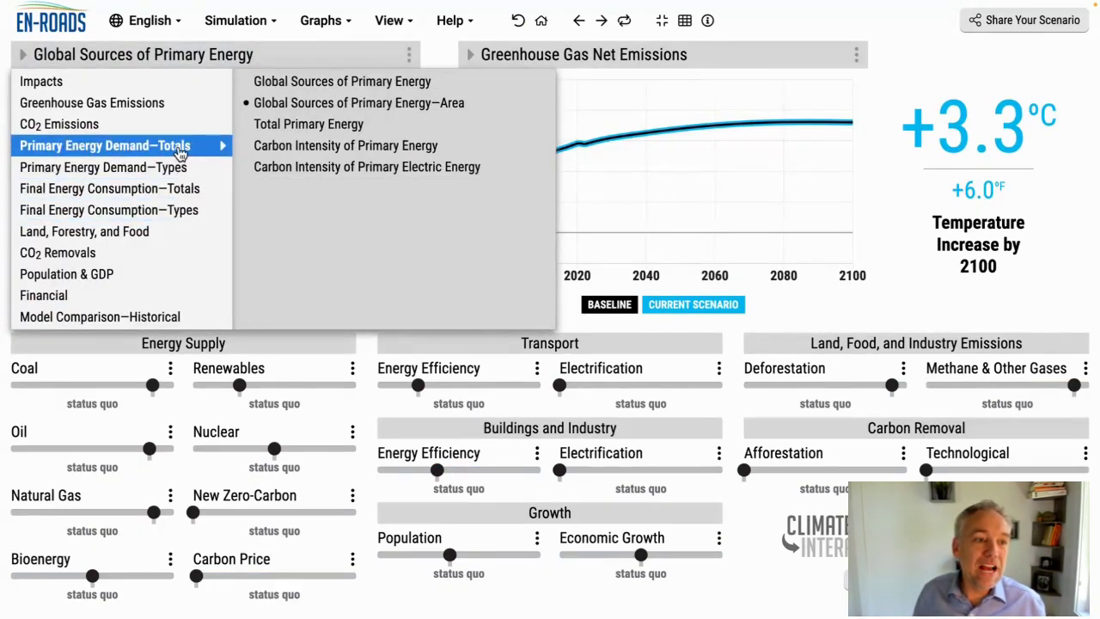
mouse_move(185, 126)
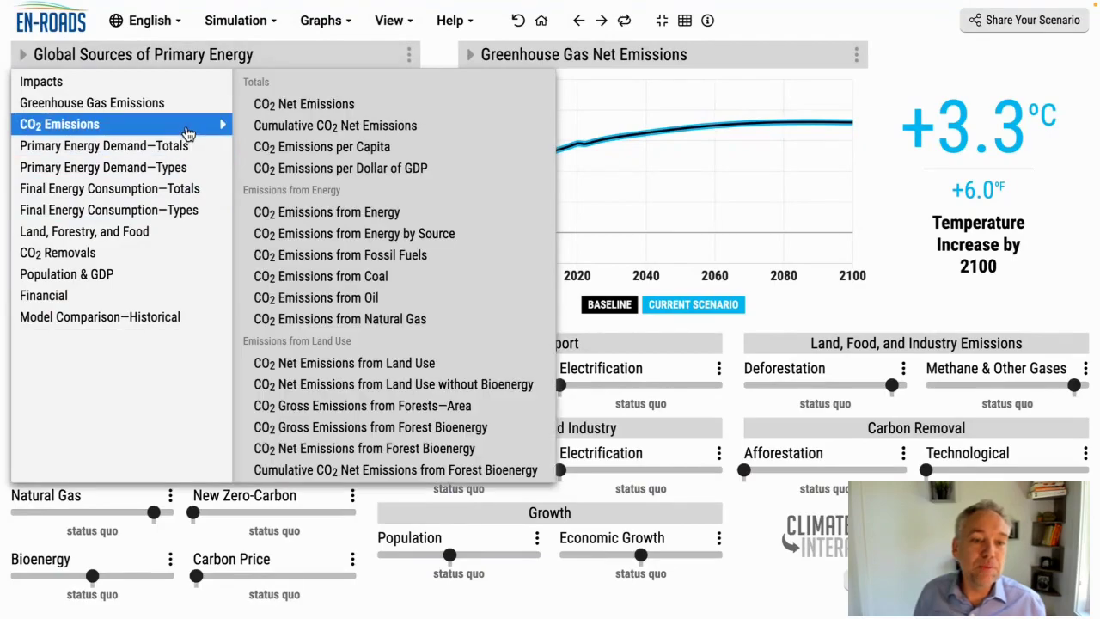
click(385, 364)
click(627, 54)
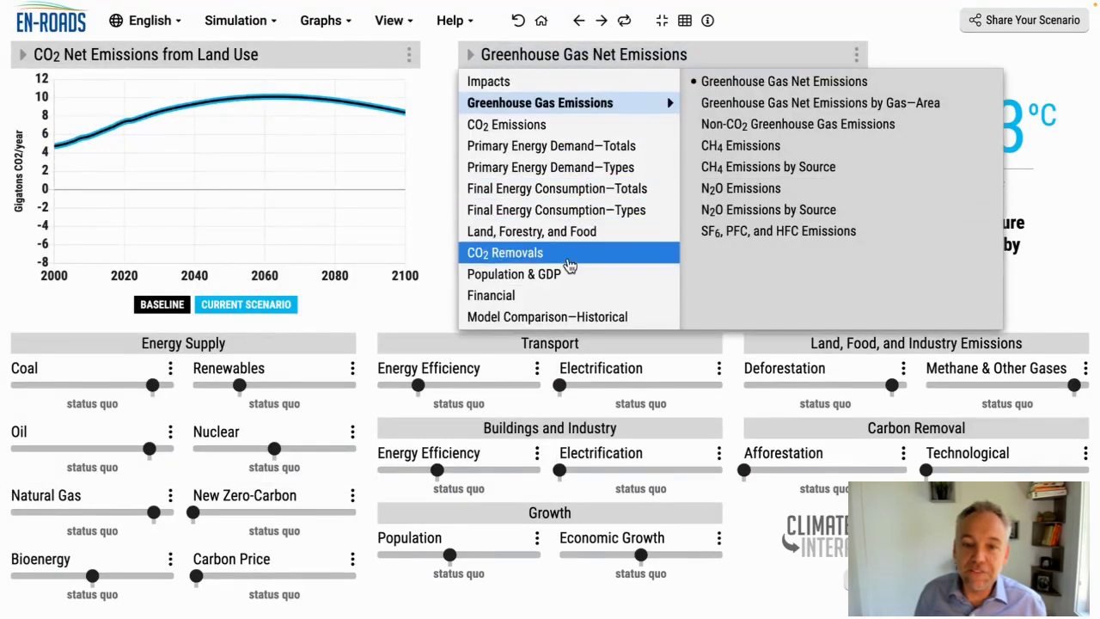
mouse_move(585, 232)
click(734, 107)
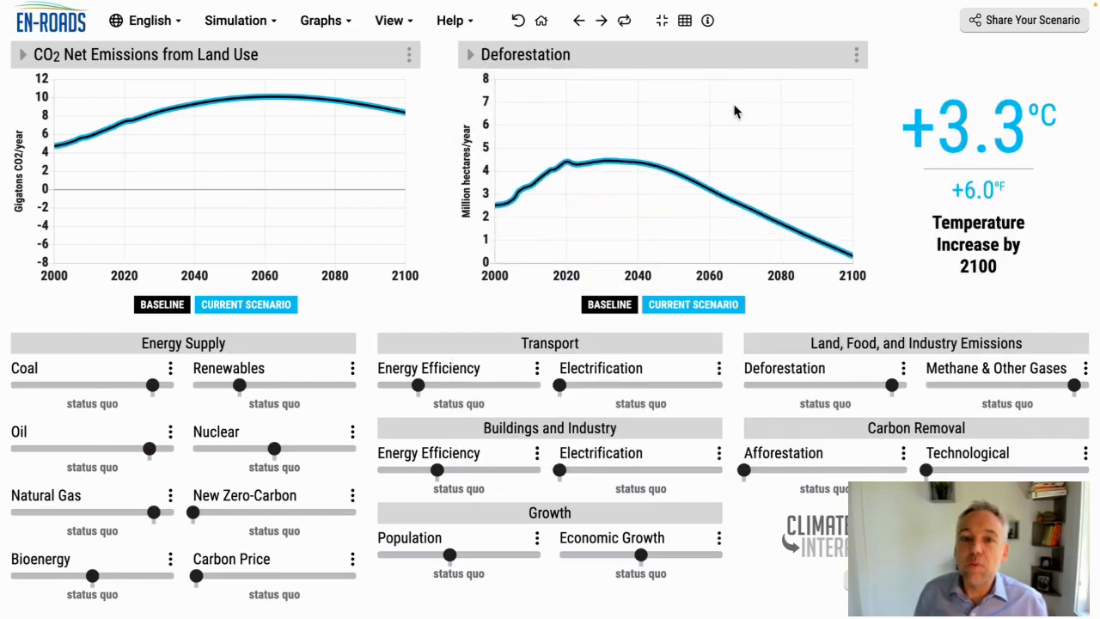
Enable detailed settings for Deforestation and Food, and set Food from animals to 13% and Food waste to 14% by 2100.
click(905, 370)
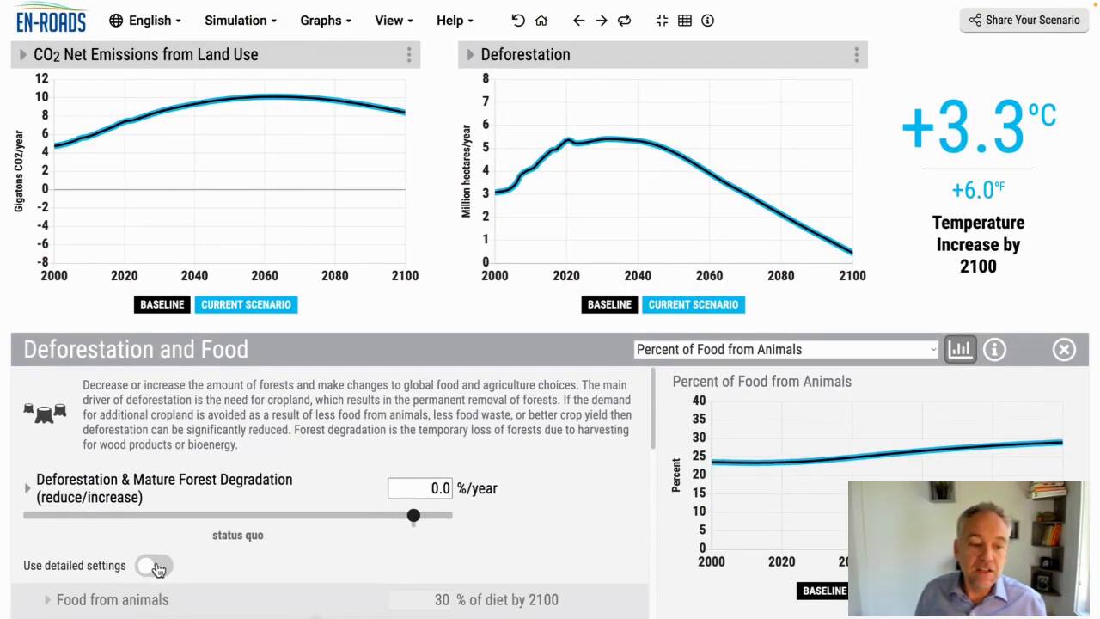
click(158, 569)
scroll(166, 564, down, 6)
scroll(166, 564, up, 5)
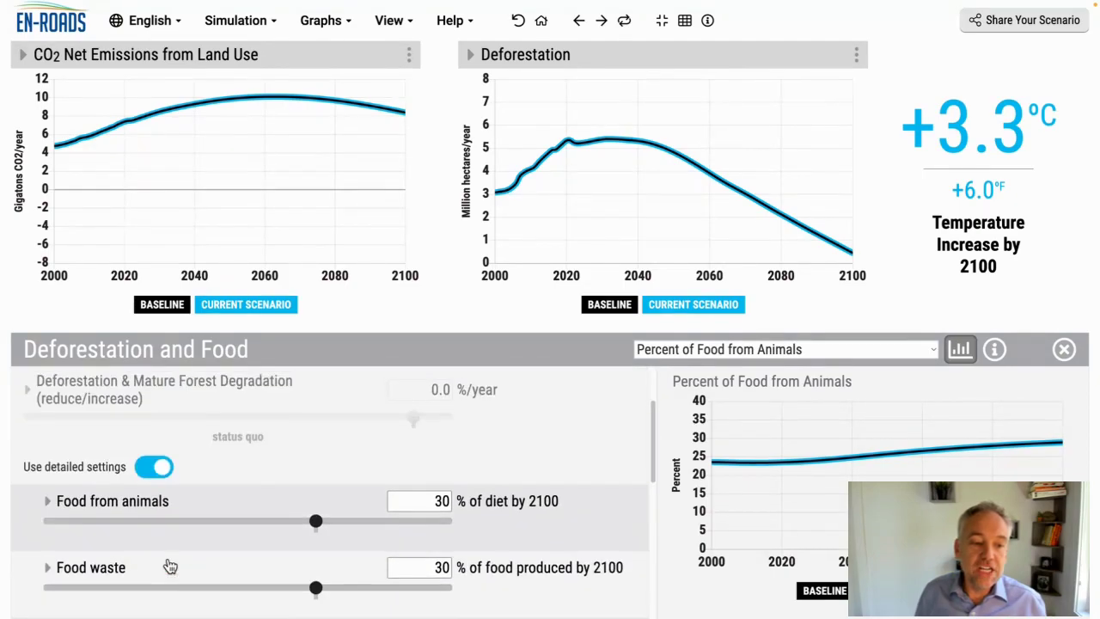
click(85, 521)
click(98, 588)
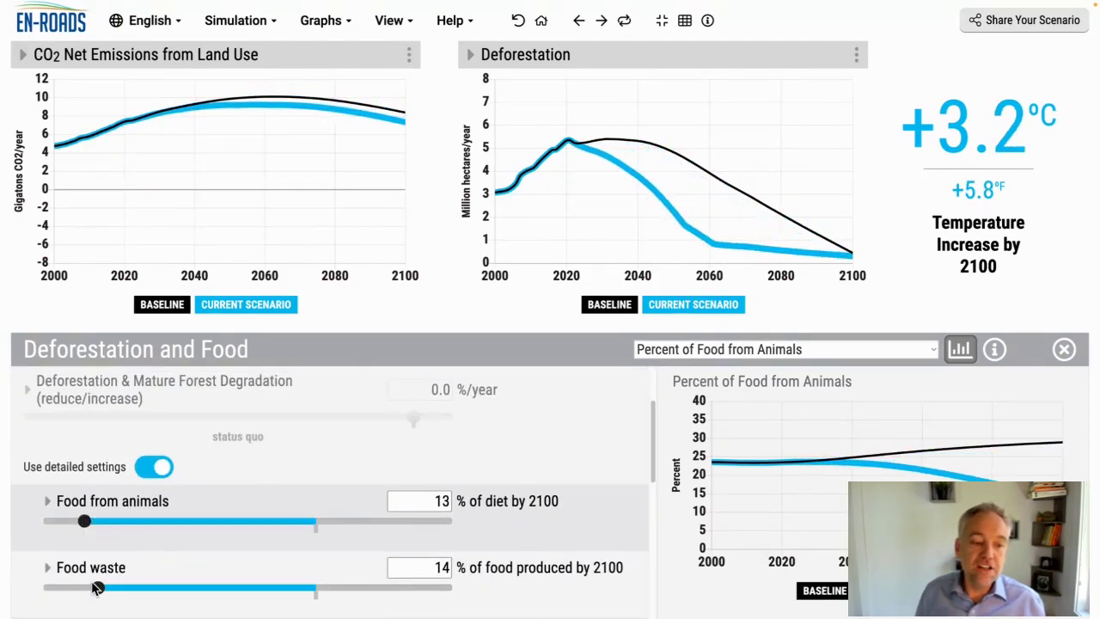
Raise the reductions in deforestation and mature forest degradation to roughly three quarters of their ranges, and close the detailed settings.
scroll(97, 588, down, 3)
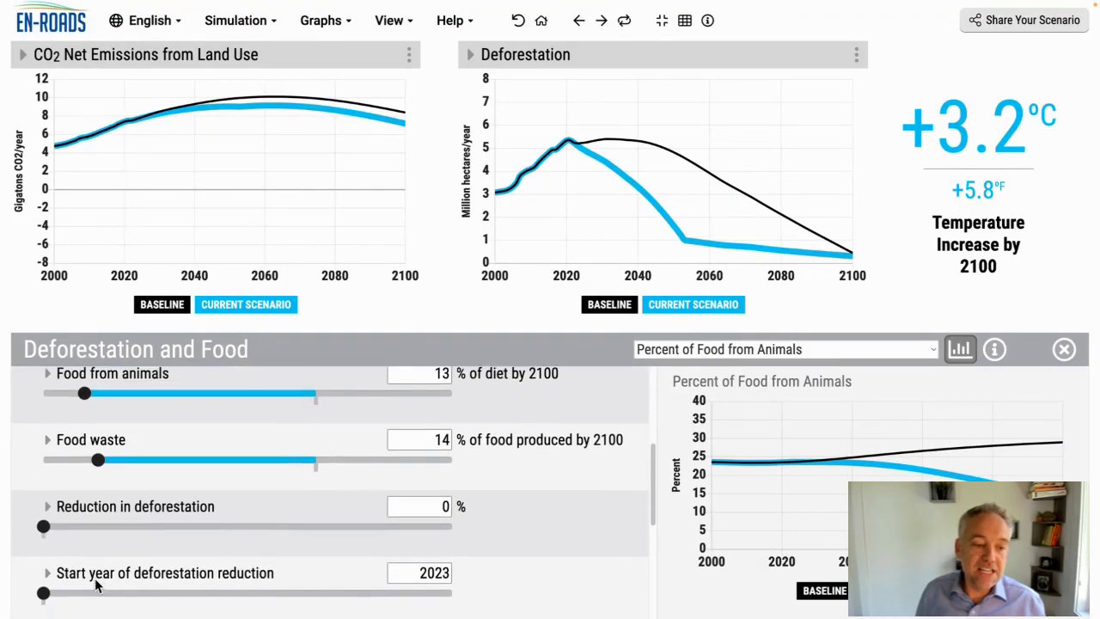
click(336, 524)
scroll(337, 525, down, 6)
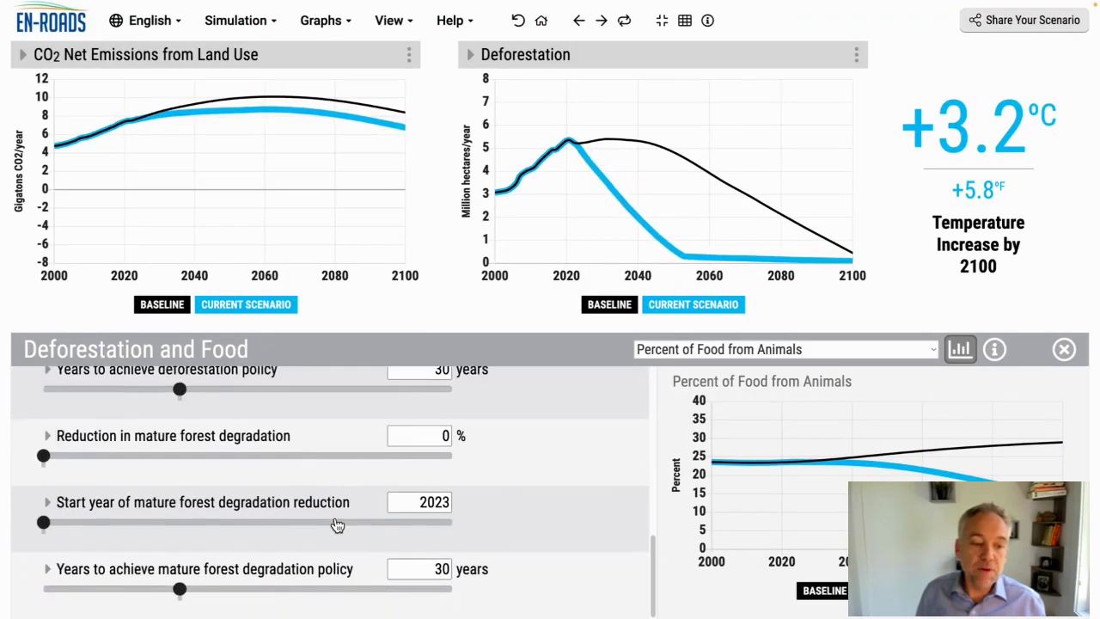
click(346, 459)
click(522, 325)
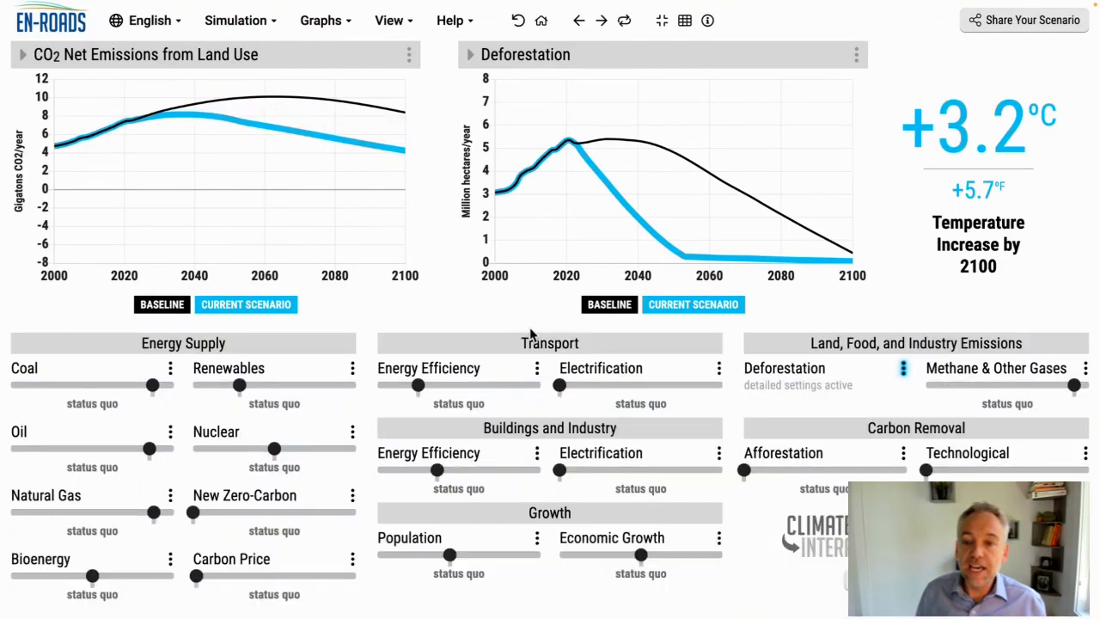
Set Afforestation to medium growth, and check the precise temperature increase by 2100.
click(832, 472)
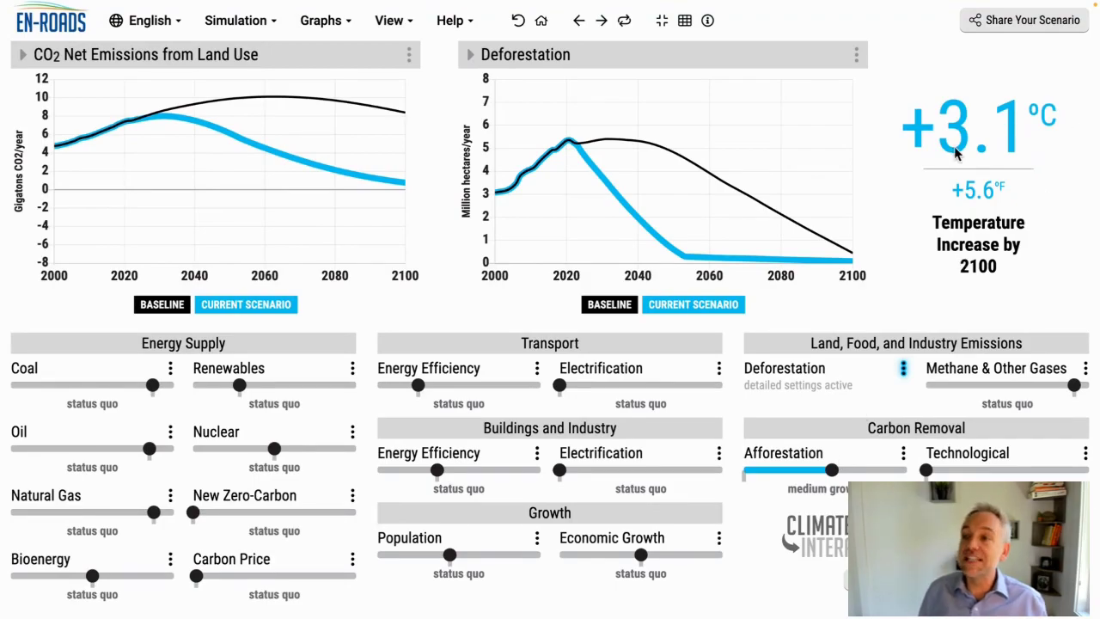
mouse_move(949, 151)
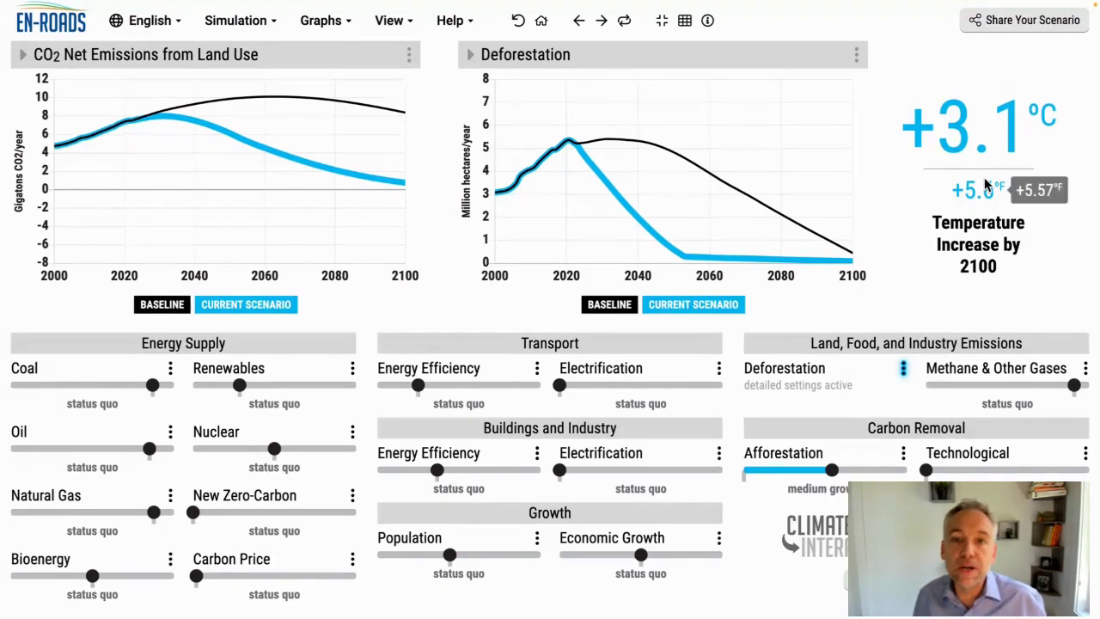